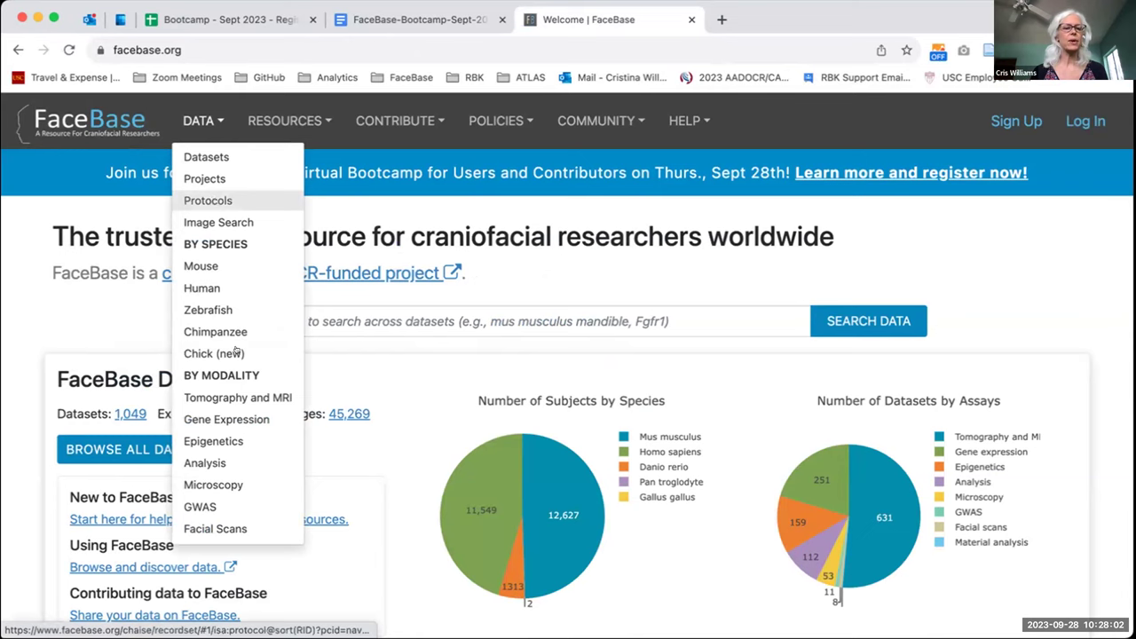
Step: Open the datasets of the Gene expression modality and collapse the Experiment Type and Species facets
left_click(215, 420)
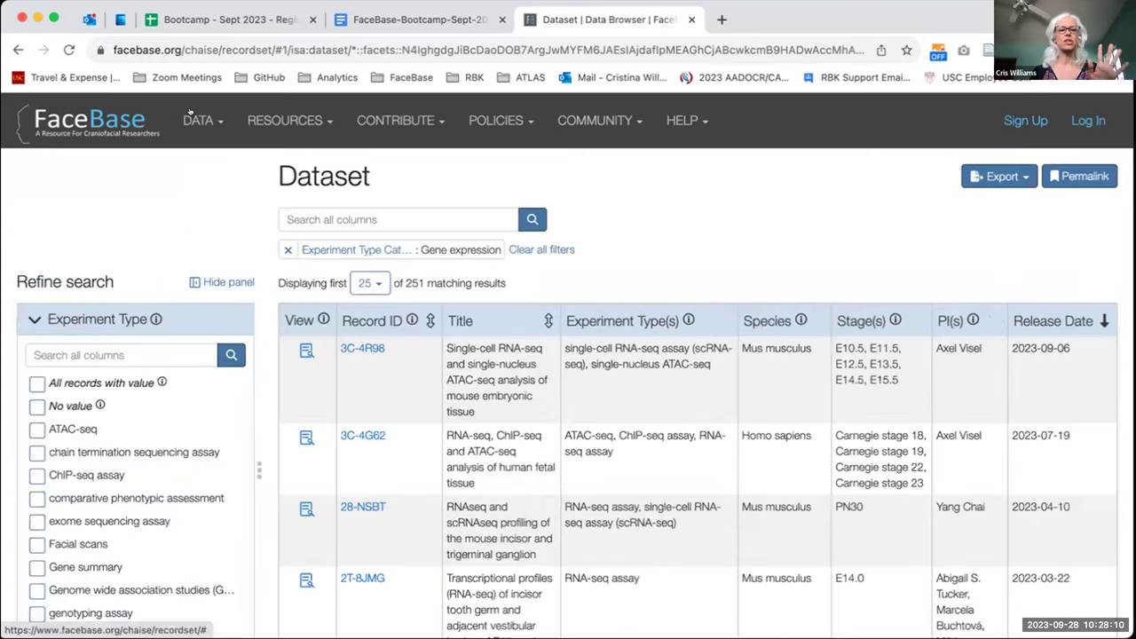
left_click(27, 318)
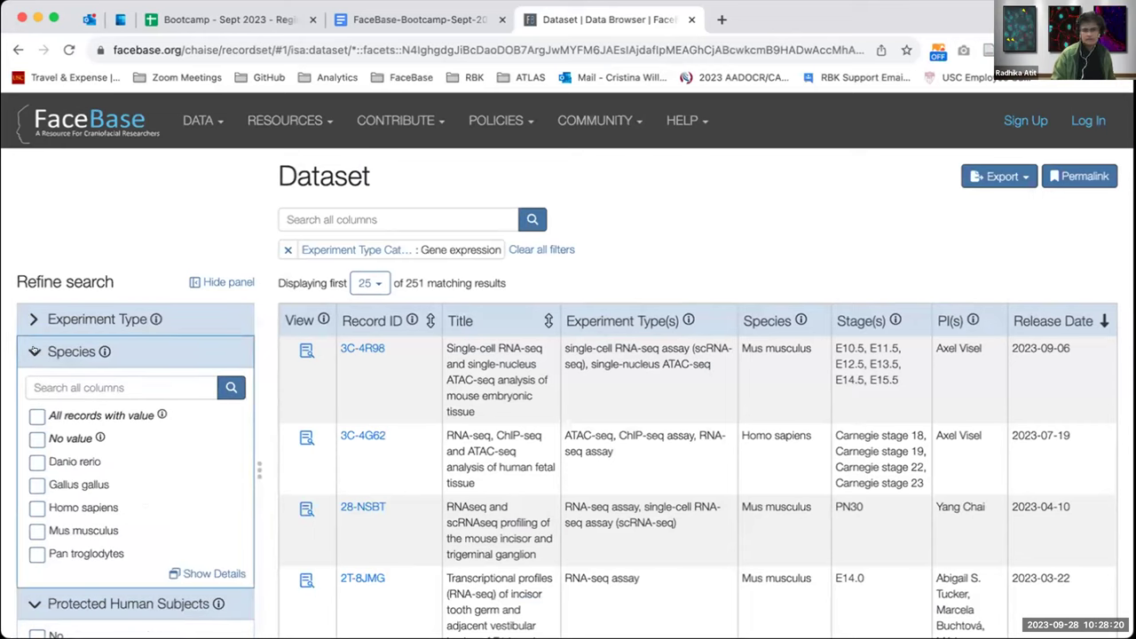
left_click(34, 351)
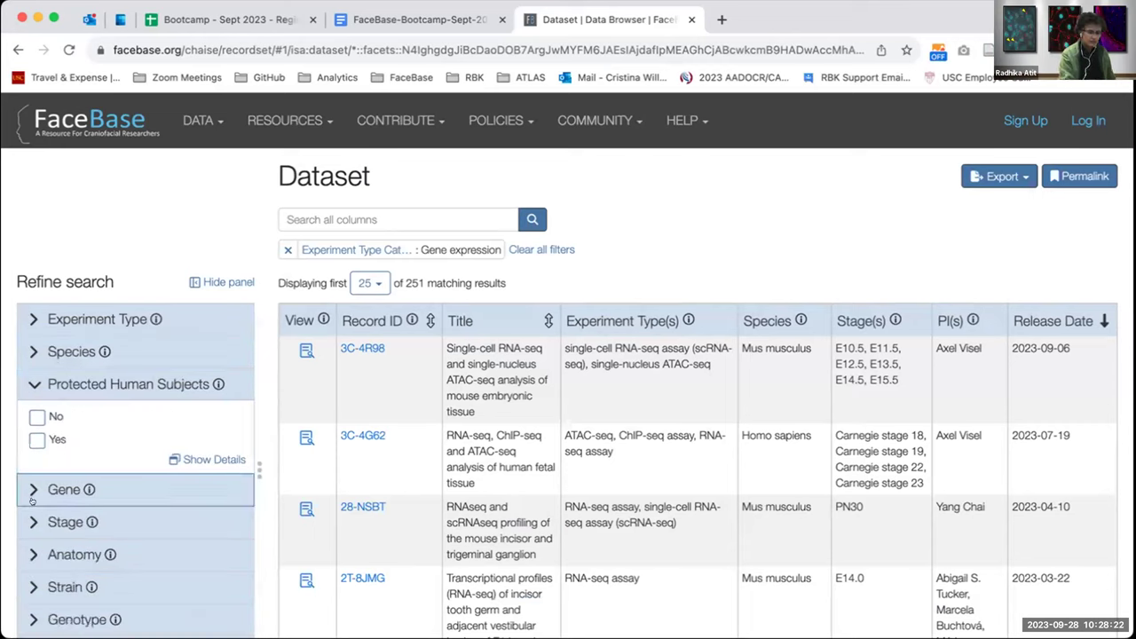
Step: Expand the Anatomy facet to view its filter terms, and collapse it again
left_click(25, 555)
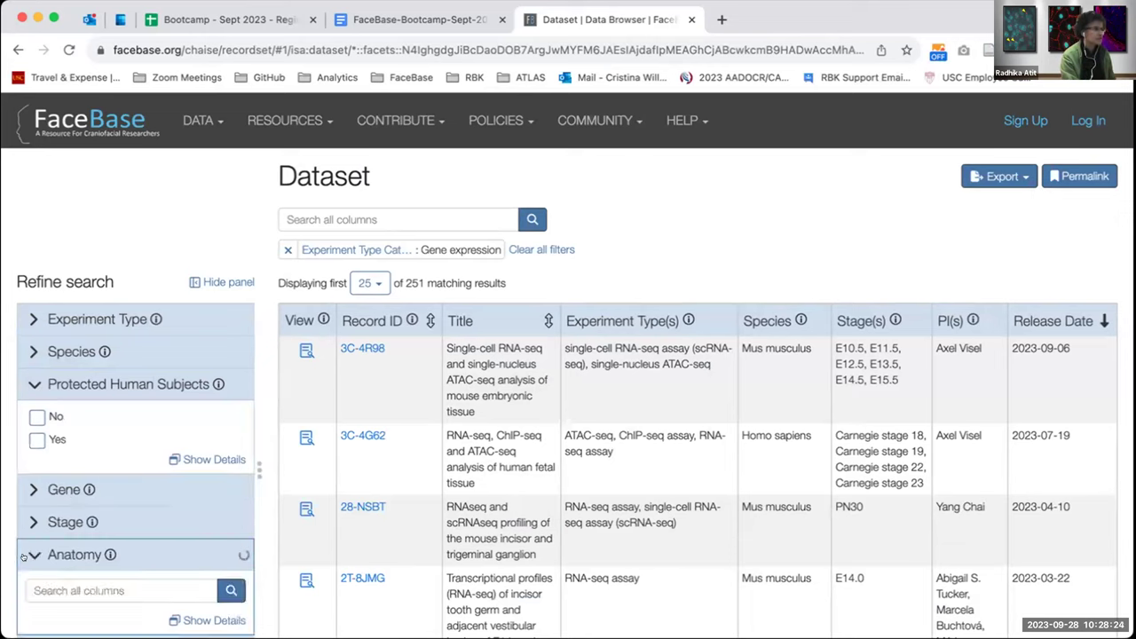
scroll(106, 426, "down", 3)
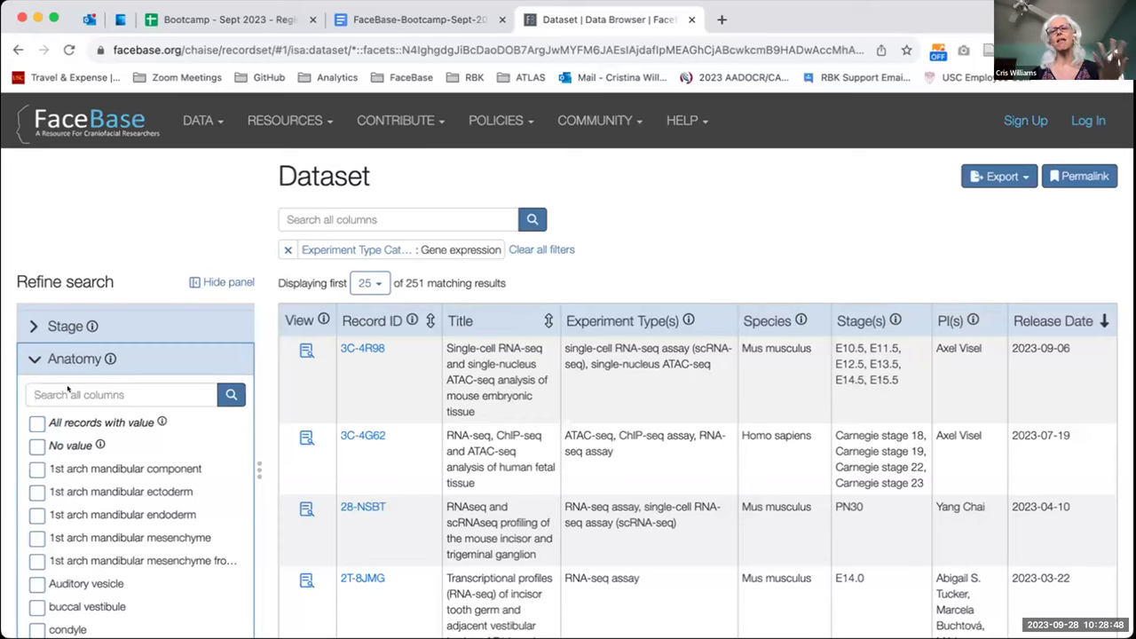
left_click(28, 360)
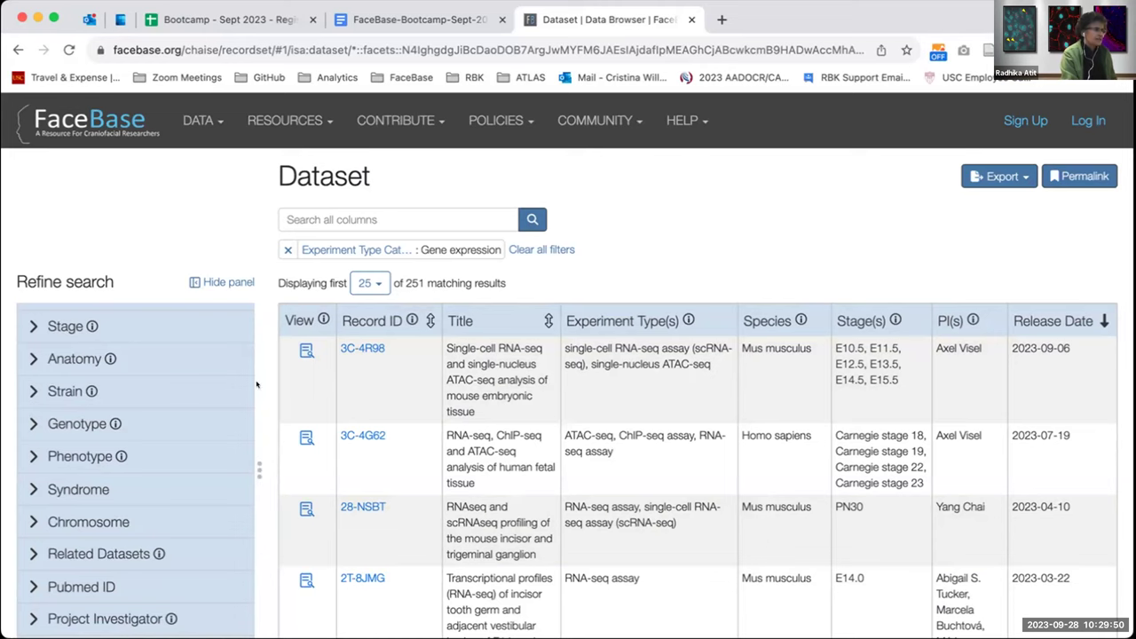
Step: Remove the Gene expression filter from the dataset list and look at the terms offered by the Gene facet
scroll(124, 405, "up", 1)
scroll(124, 405, "up", 1)
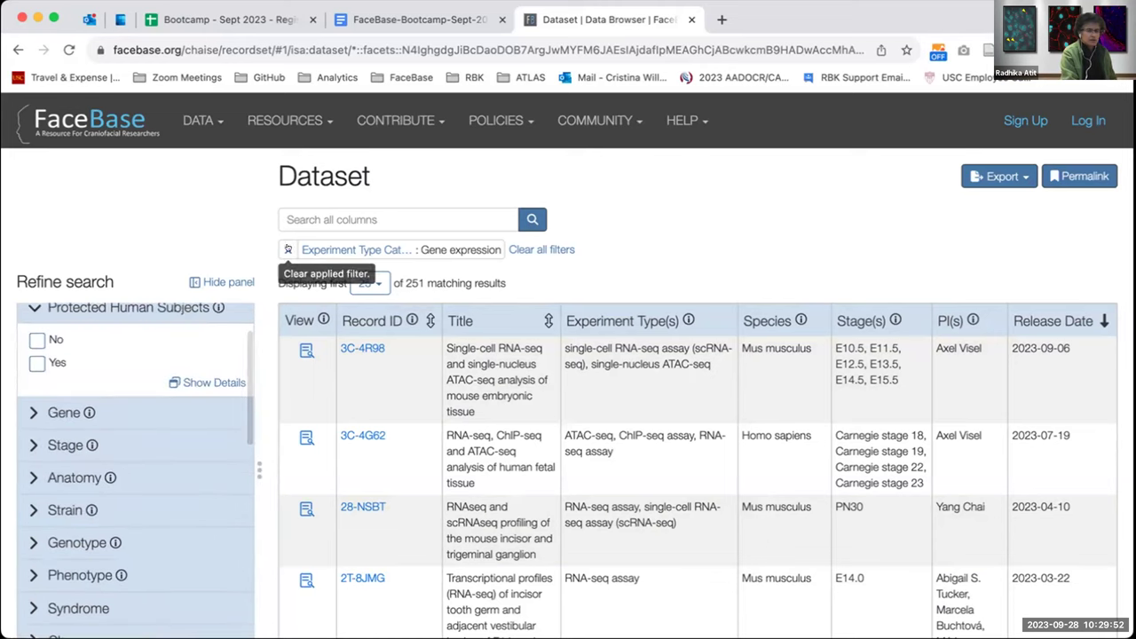
left_click(287, 250)
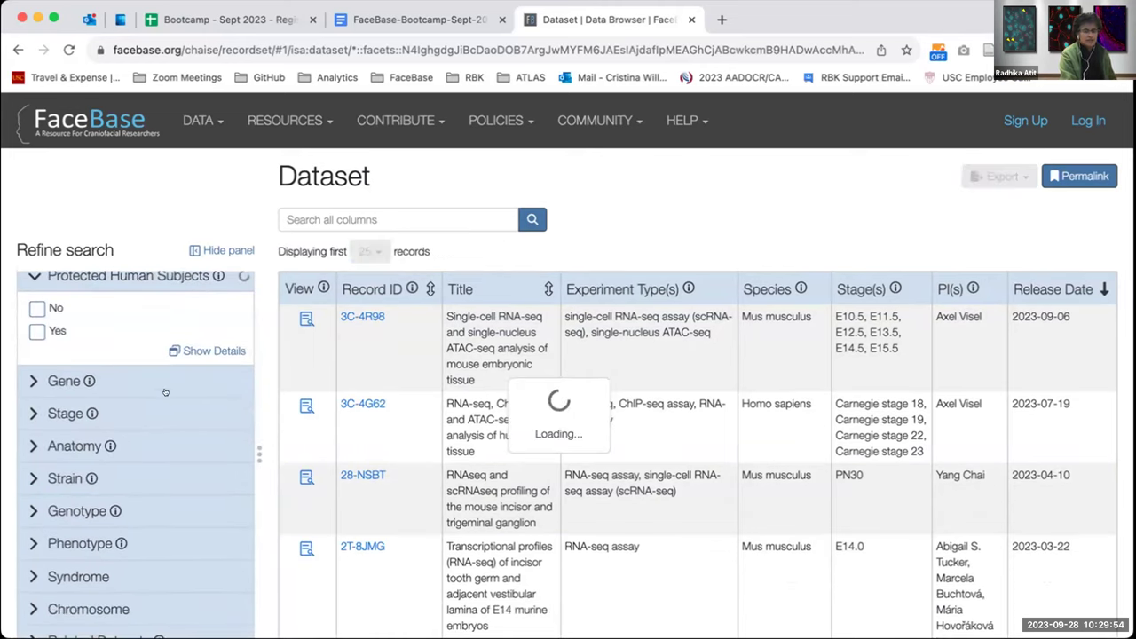
left_click(25, 378)
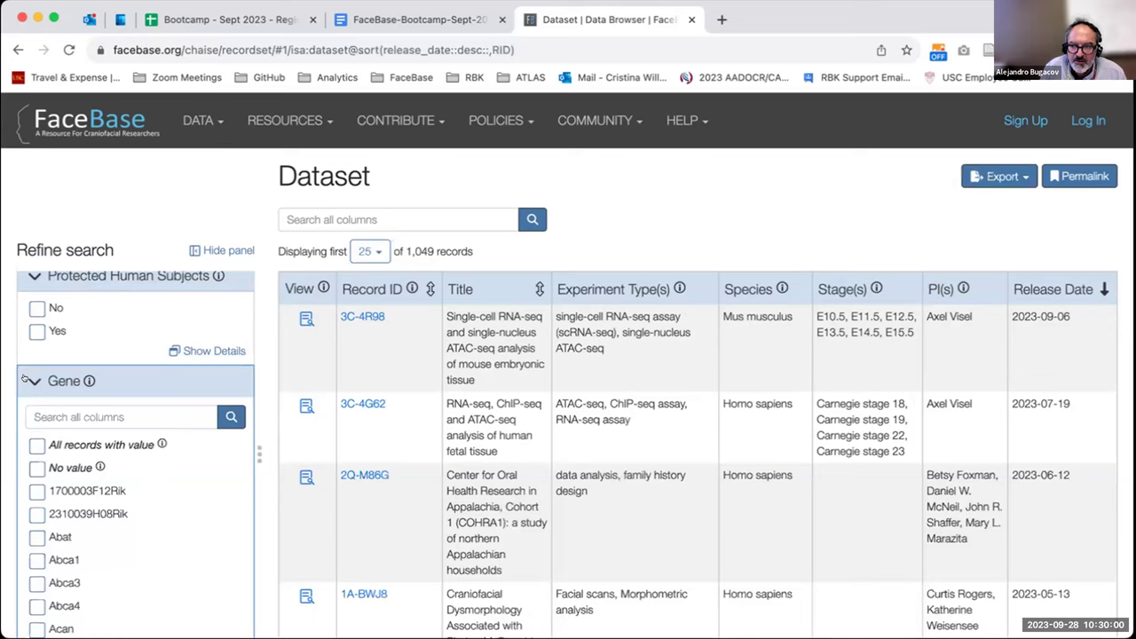
left_click(25, 378)
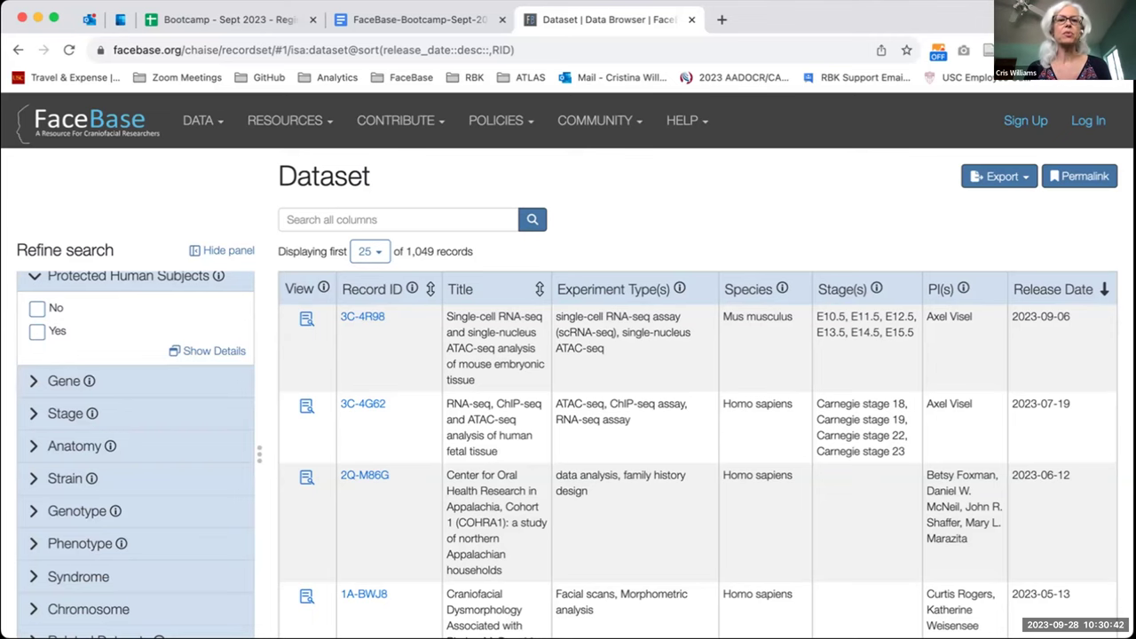
Step: Switch to PowerPoint and start the slide show of the Searching for FaceBase Data presentation
left_click(371, 20)
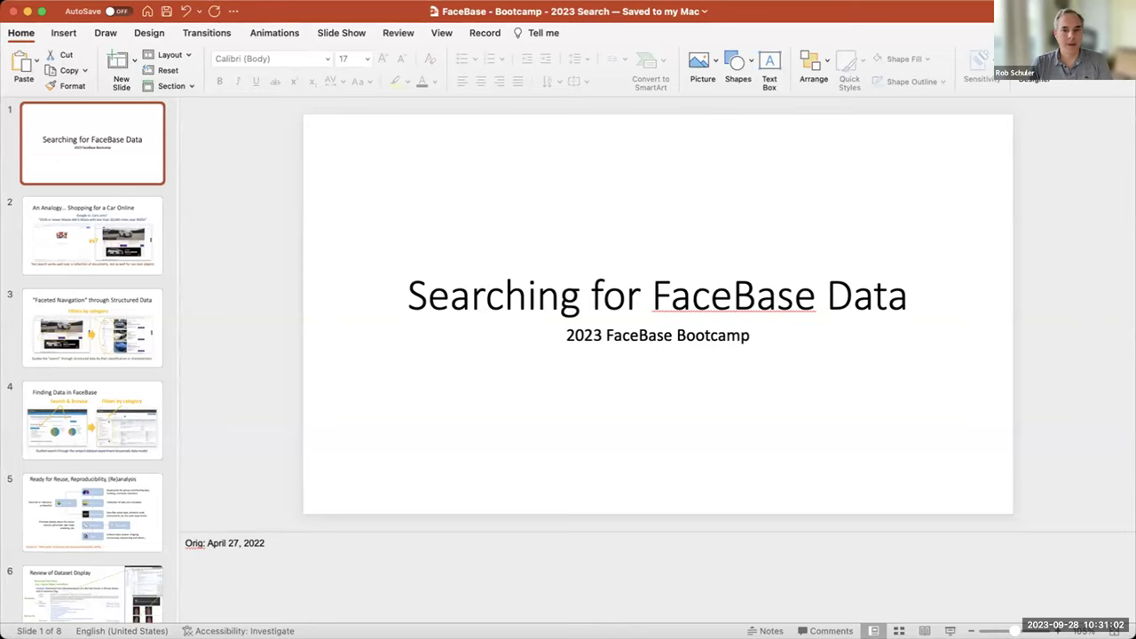
left_click(947, 629)
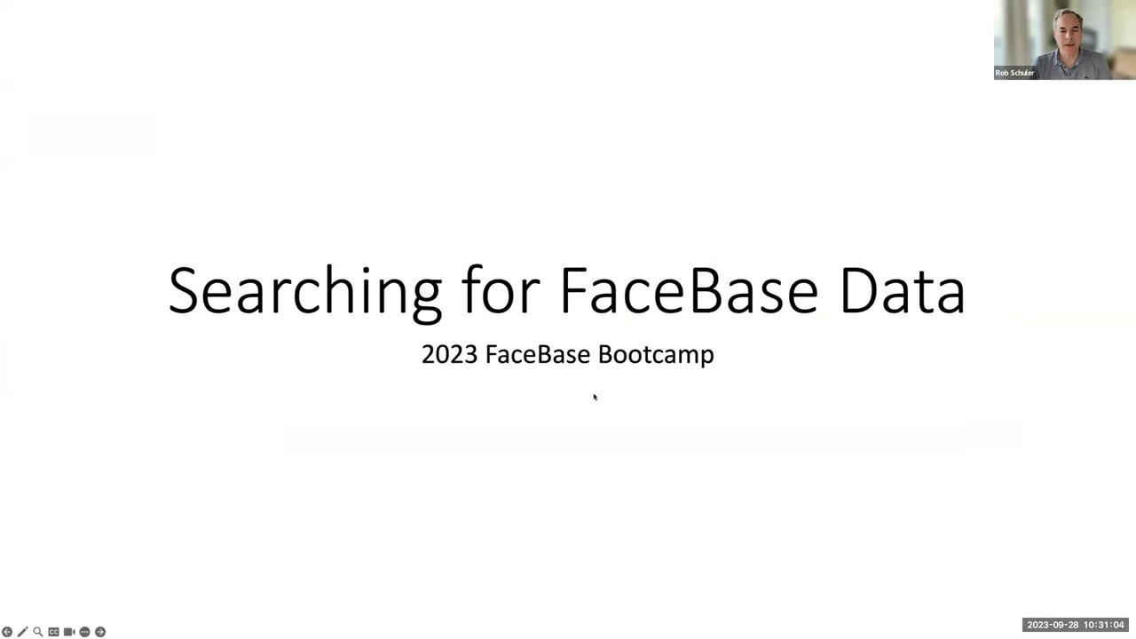
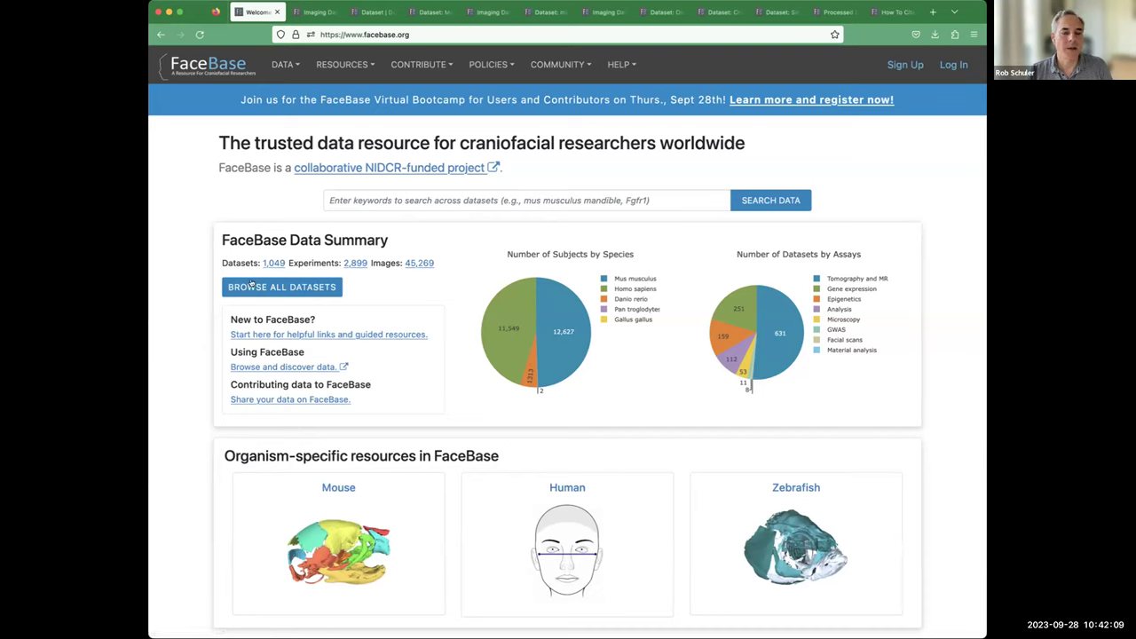
Step: View the data categories on the FaceBase home page, and open the Mouse organism page to review its data summaries and anatomical resources
left_click(285, 64)
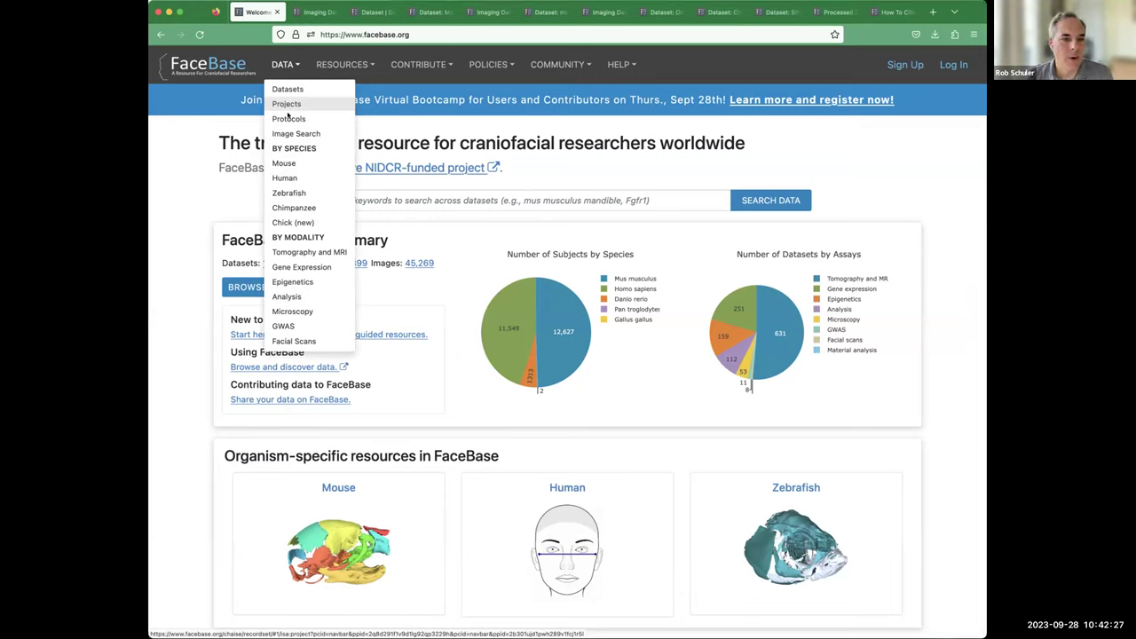
left_click(565, 340)
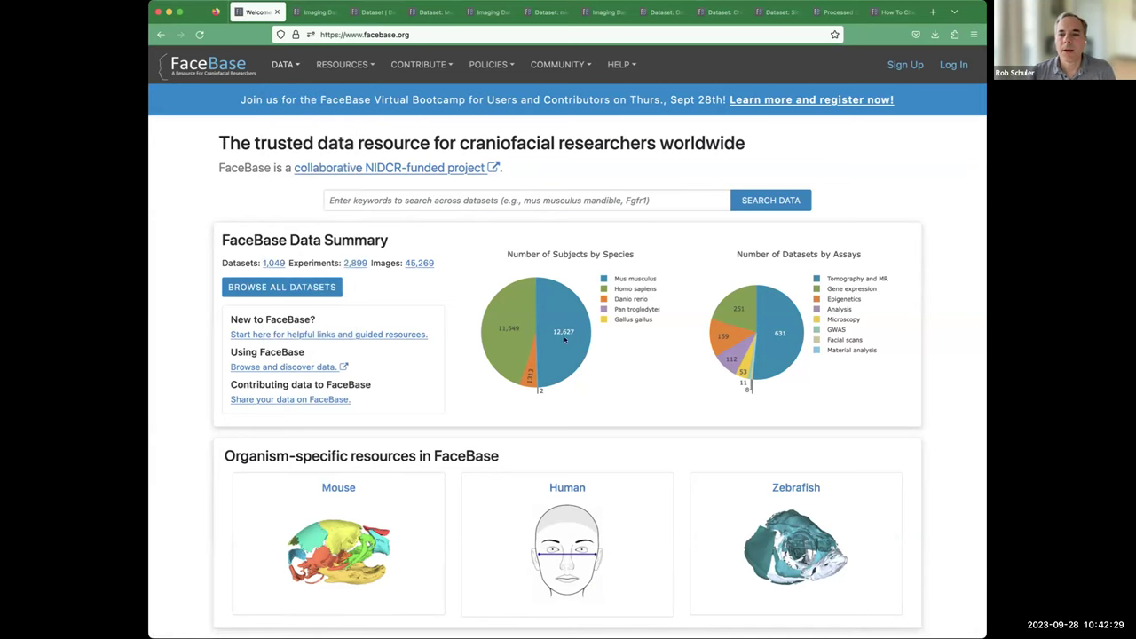
scroll(564, 340, "down", 3)
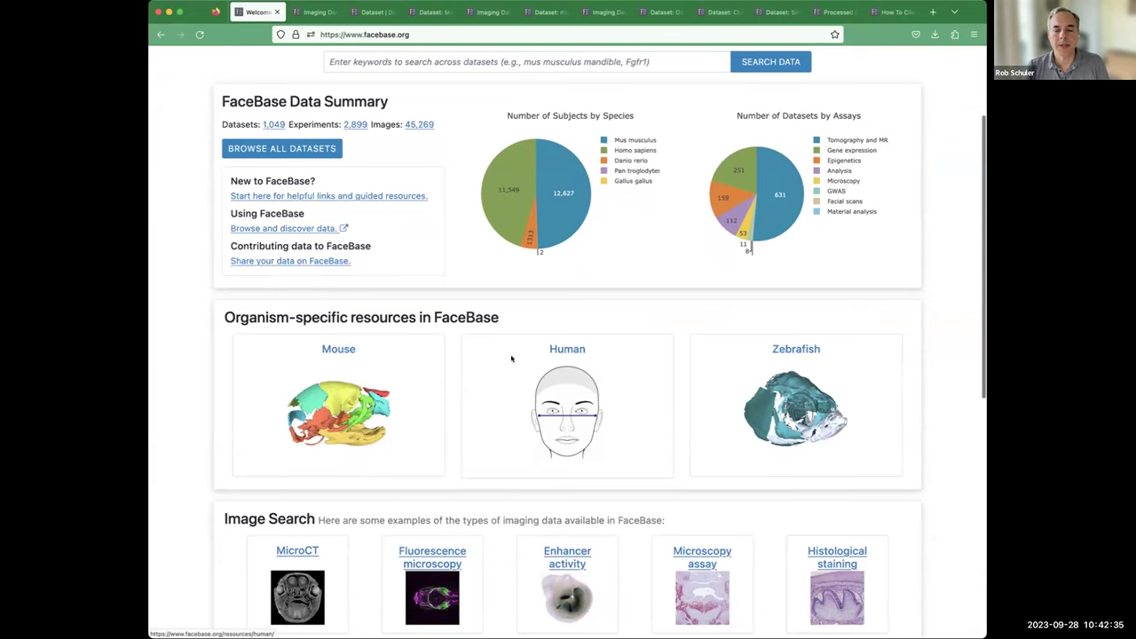
left_click(336, 351)
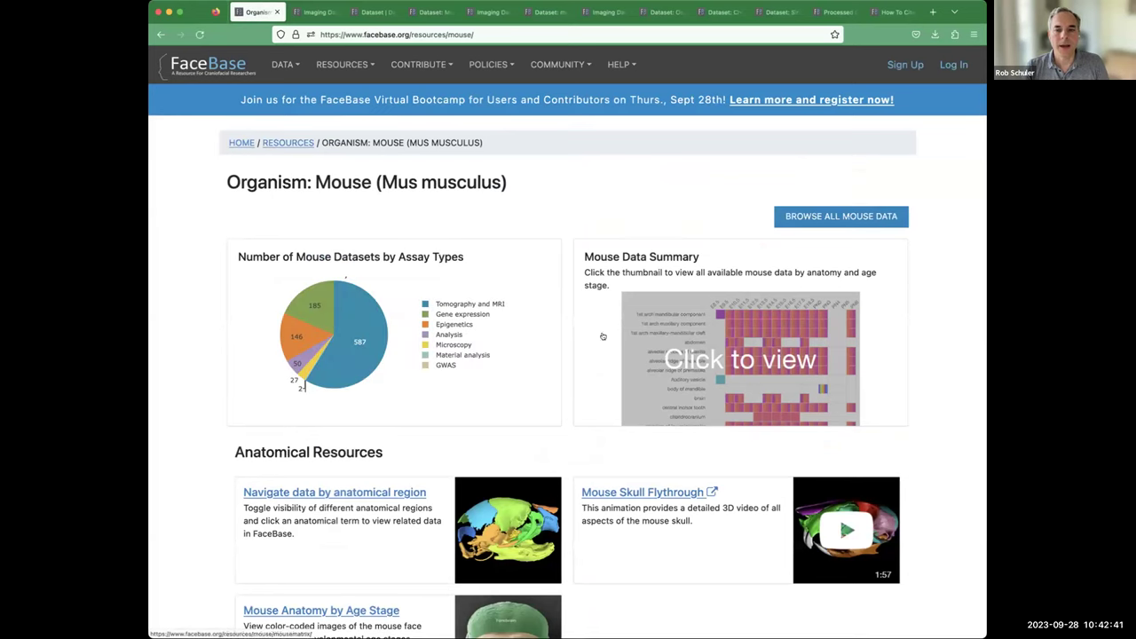
scroll(573, 382, "down", 3)
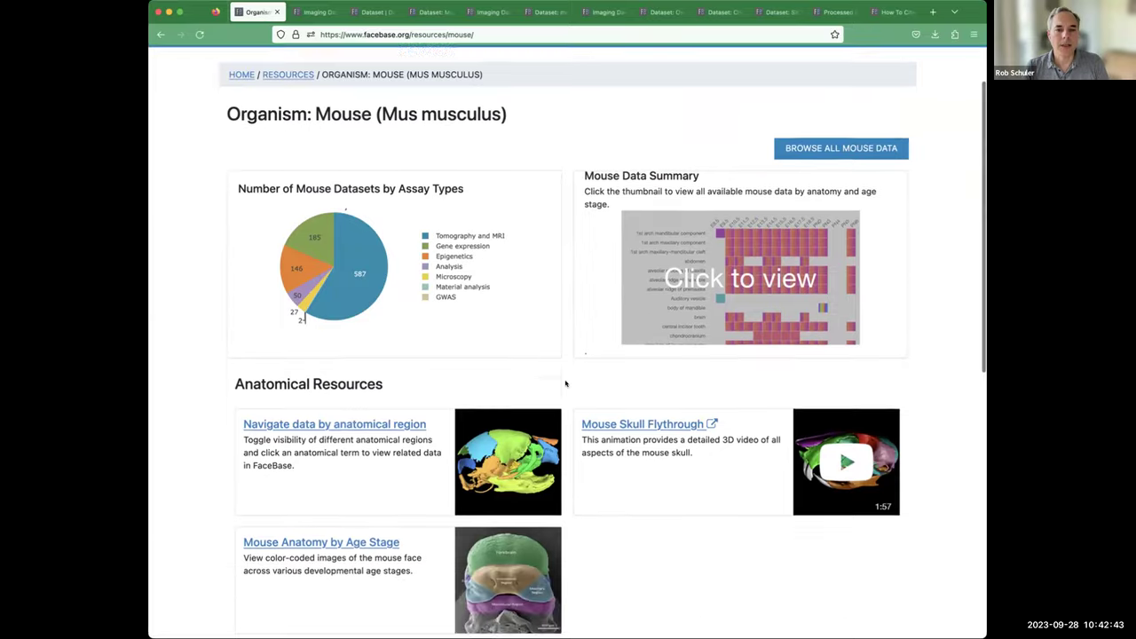
scroll(566, 383, "up", 3)
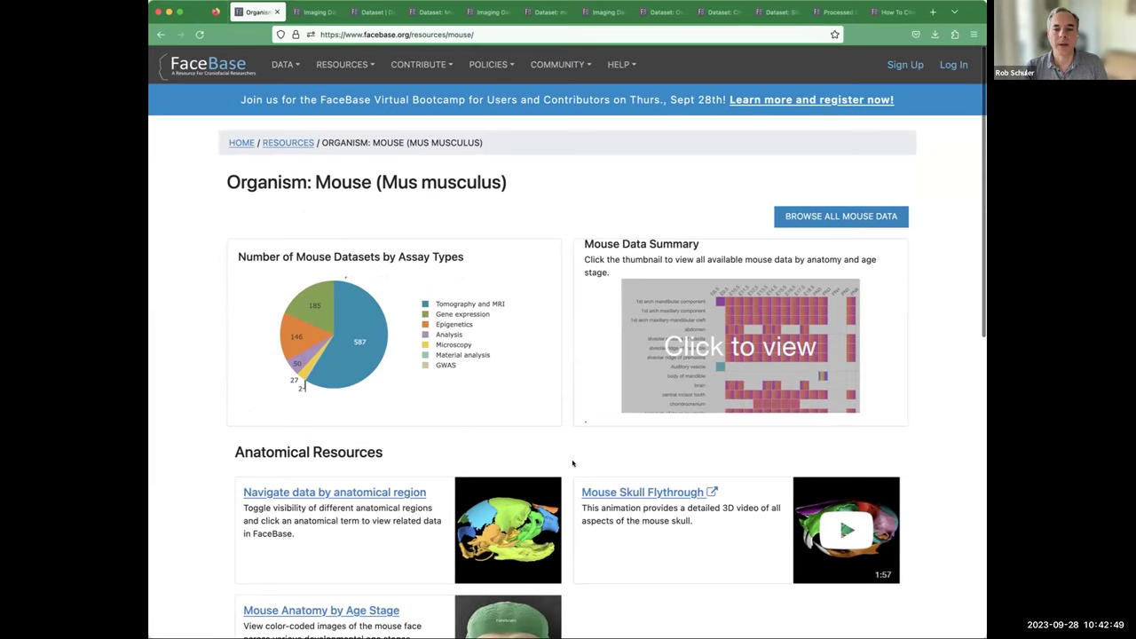
scroll(572, 462, "down", 3)
scroll(573, 457, "up", 3)
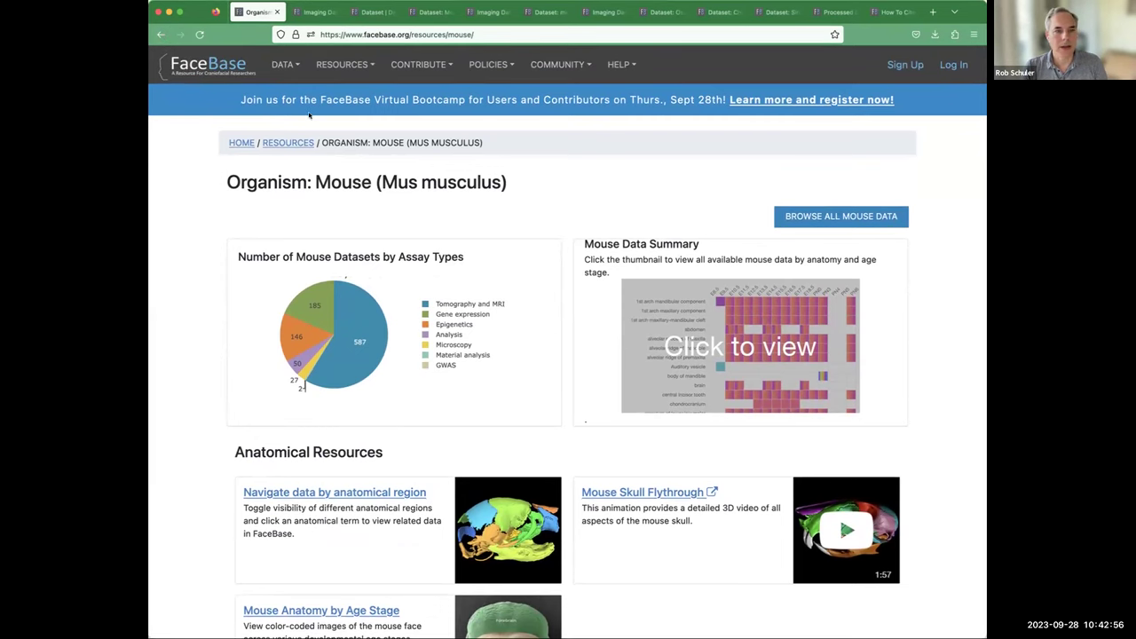
Step: Return to the FaceBase home page and search the datasets for "mandible"
left_click(161, 34)
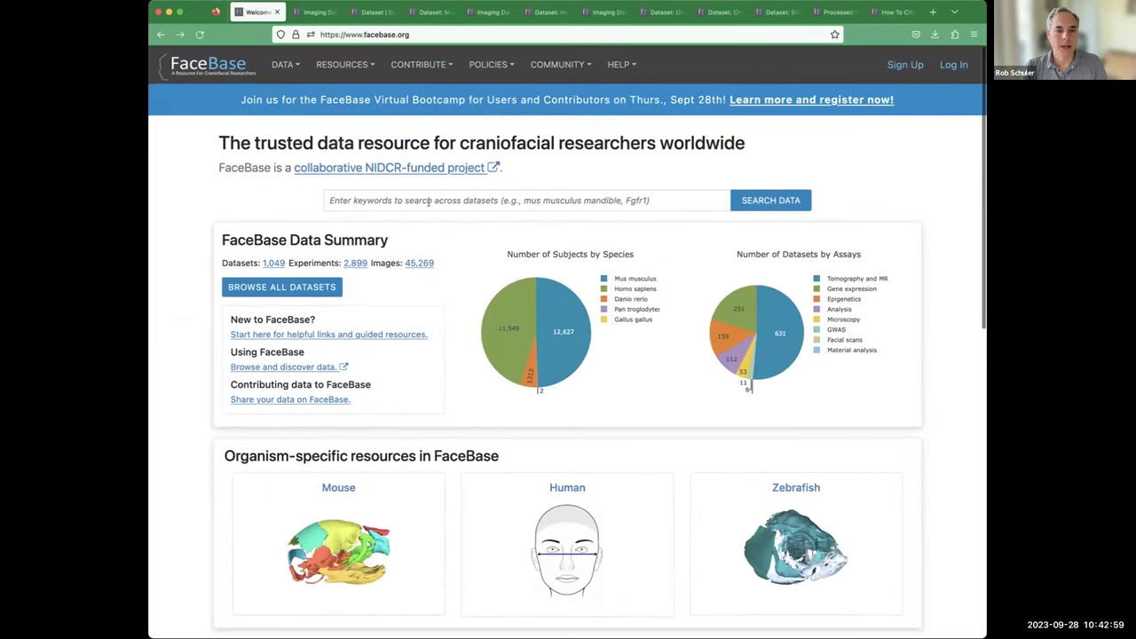
left_click(475, 197)
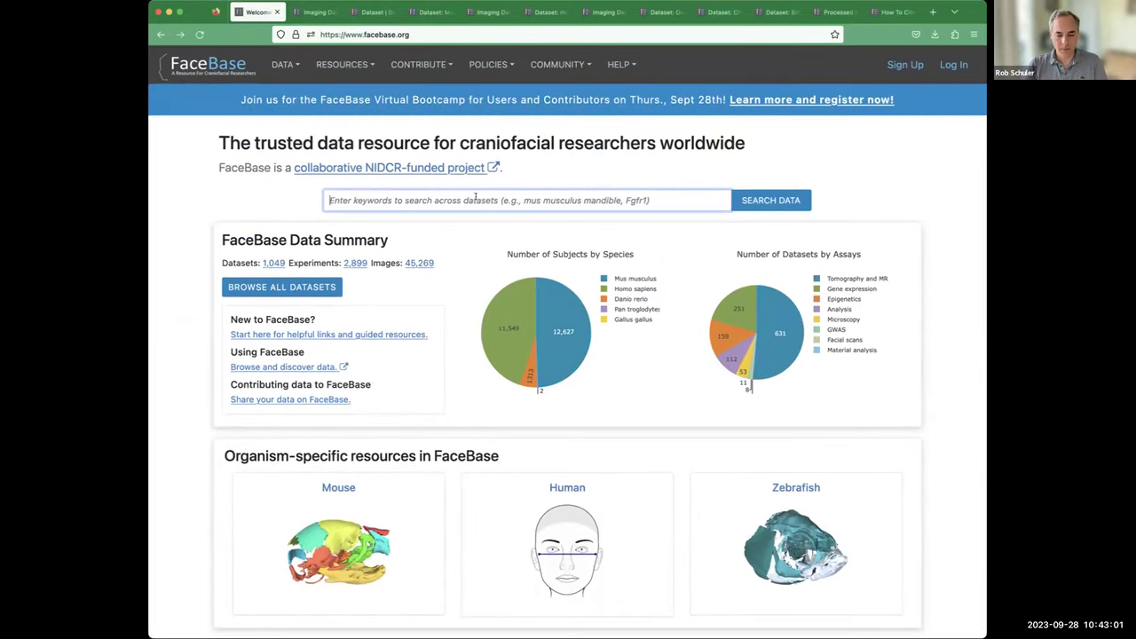
type("mandible")
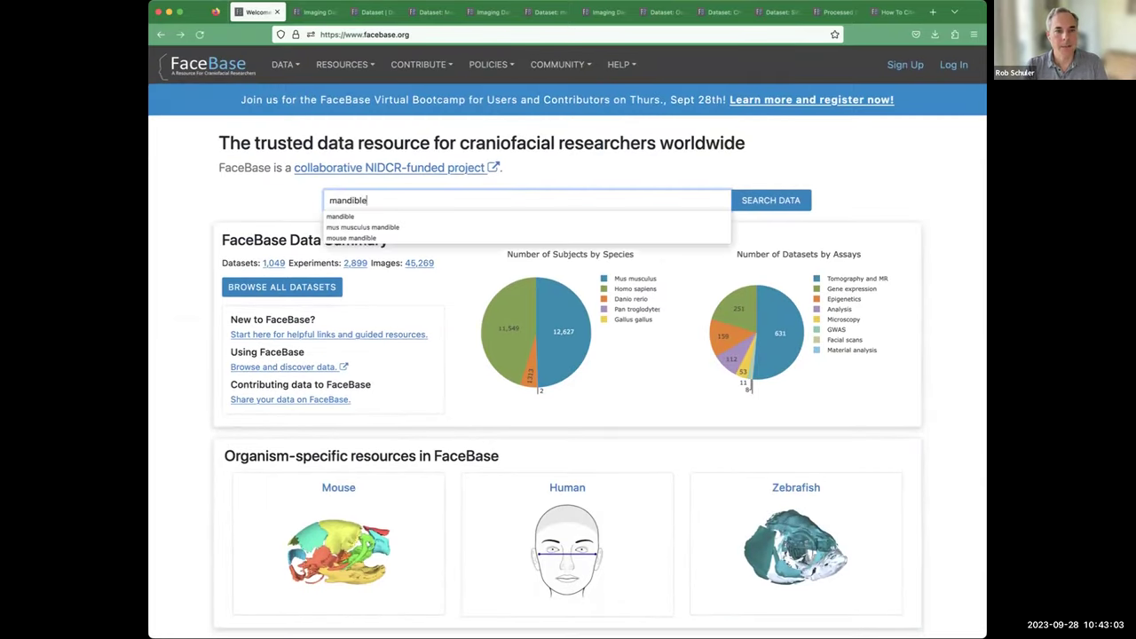
key("Return")
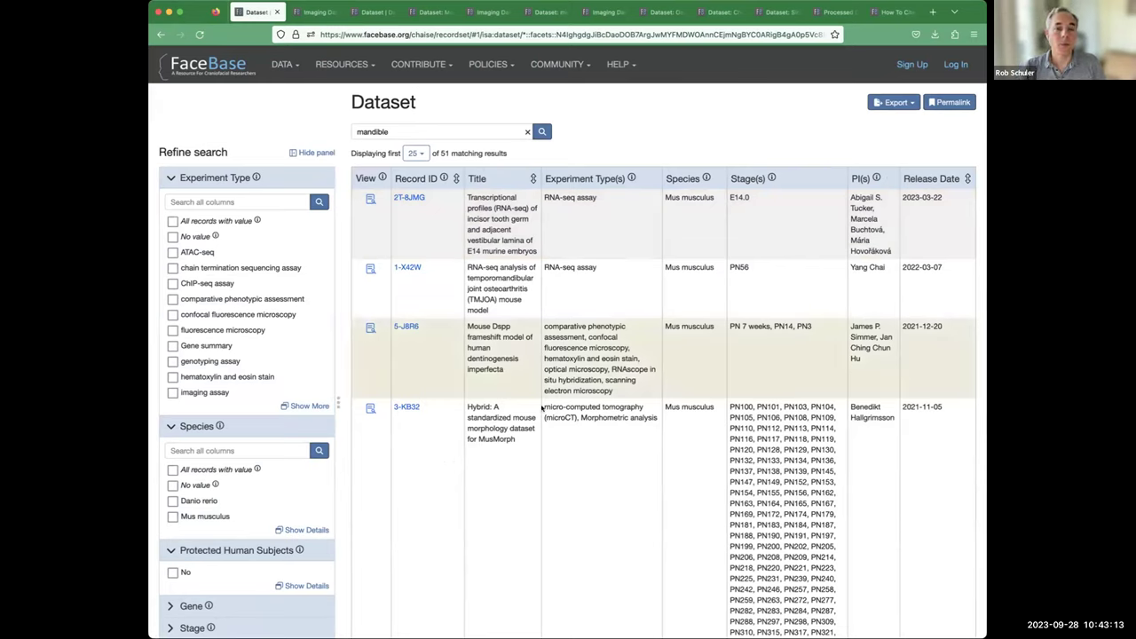
Step: Look through the list of datasets matching the mandible search
scroll(545, 430, "down", 10)
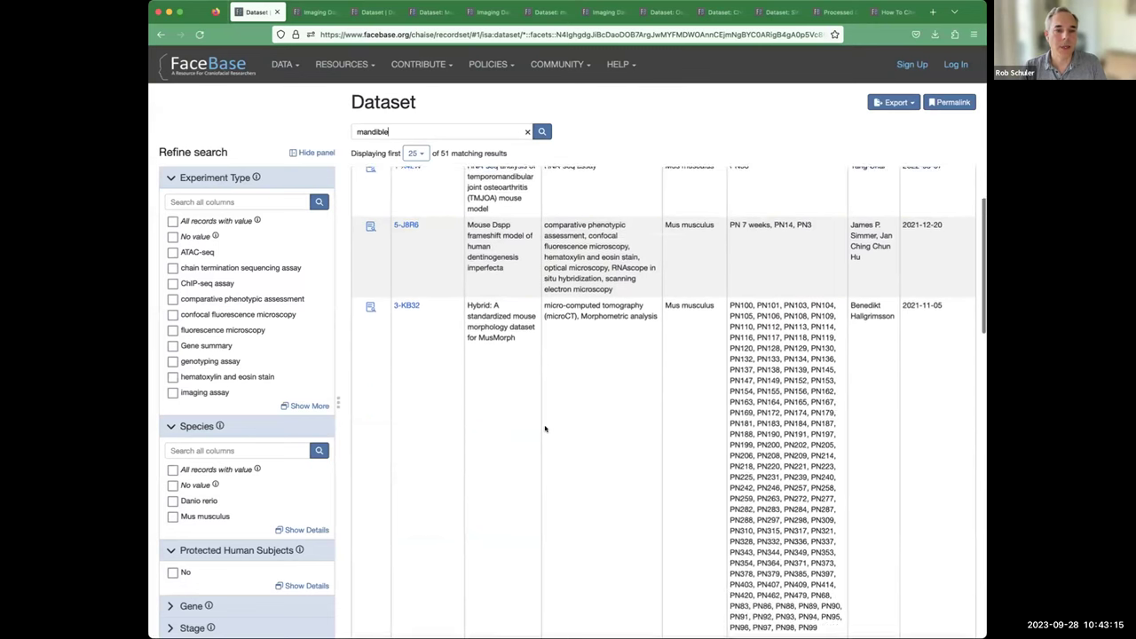
scroll(545, 430, "down", 10)
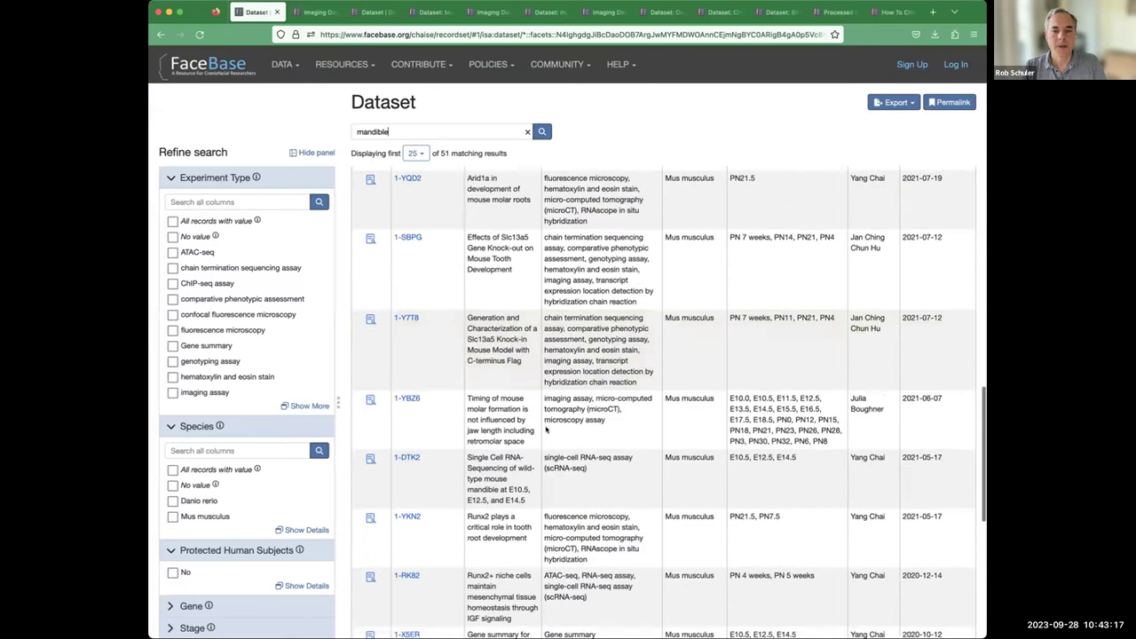
scroll(547, 428, "up", 20)
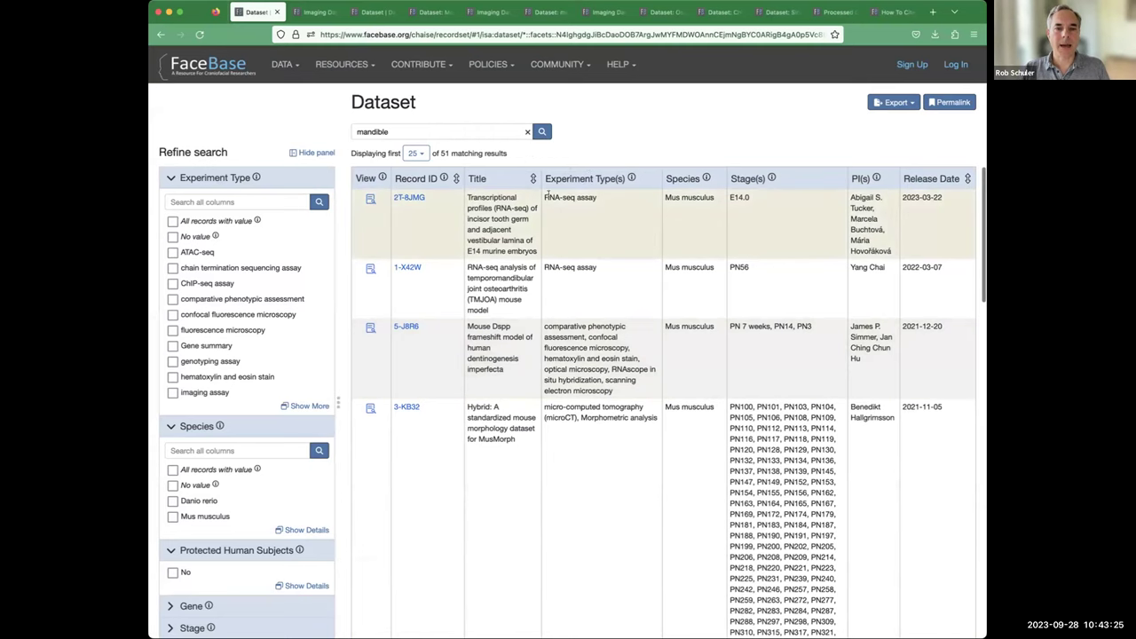
scroll(586, 266, "down", 1)
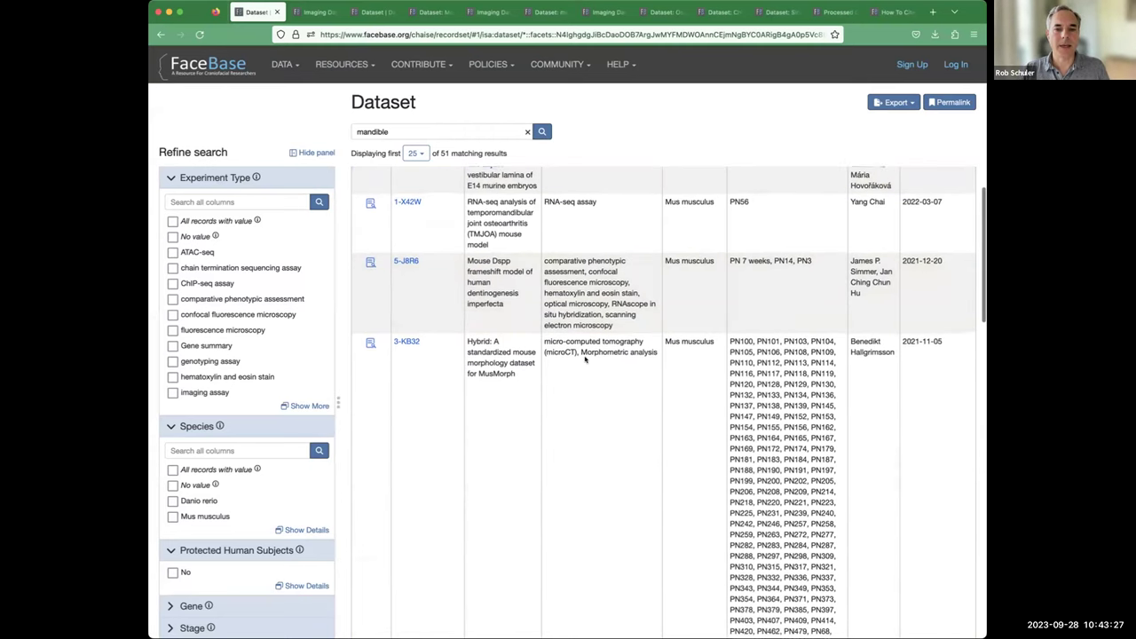
scroll(594, 416, "down", 8)
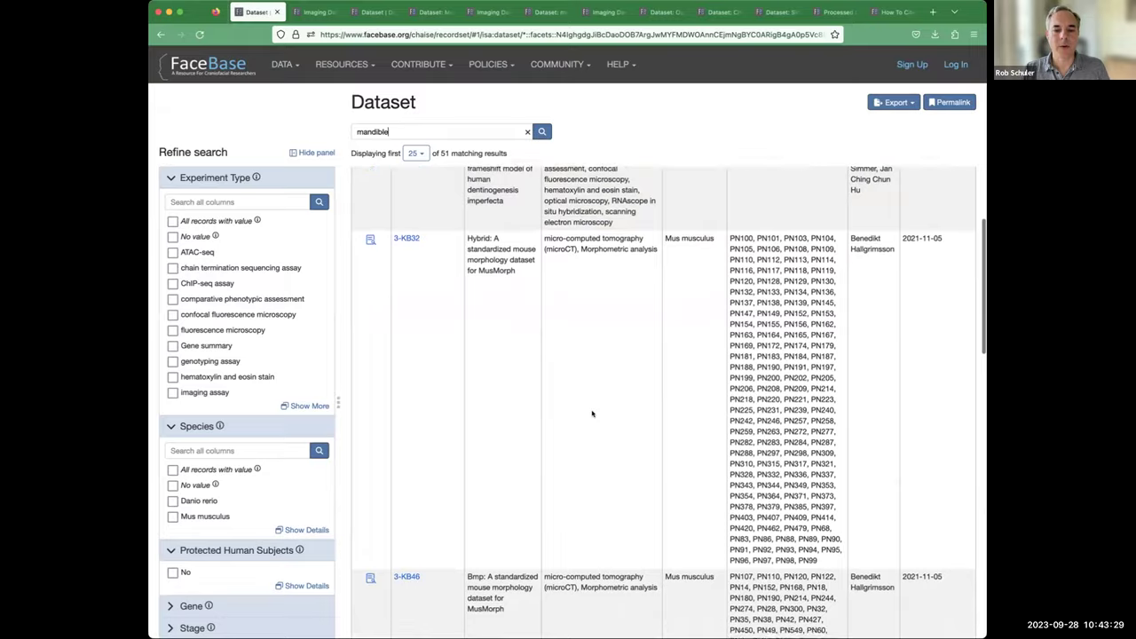
scroll(594, 411, "up", 10)
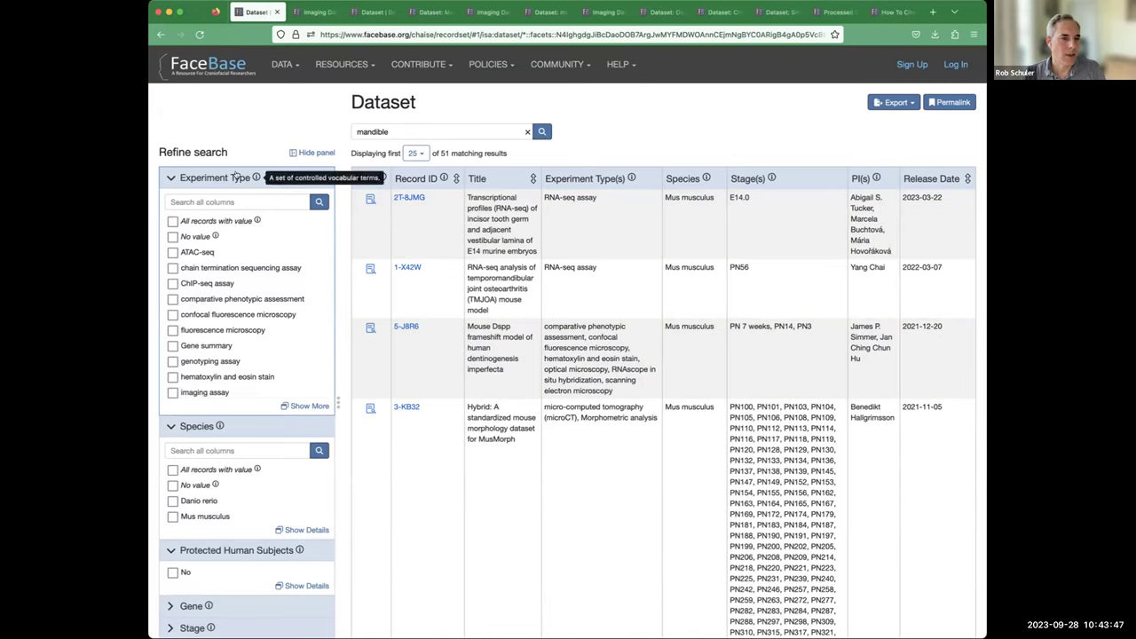
Step: Browse the search facets, filter the mandible results by the species Danio rerio, and remove that filter again
scroll(236, 352, "down", 1)
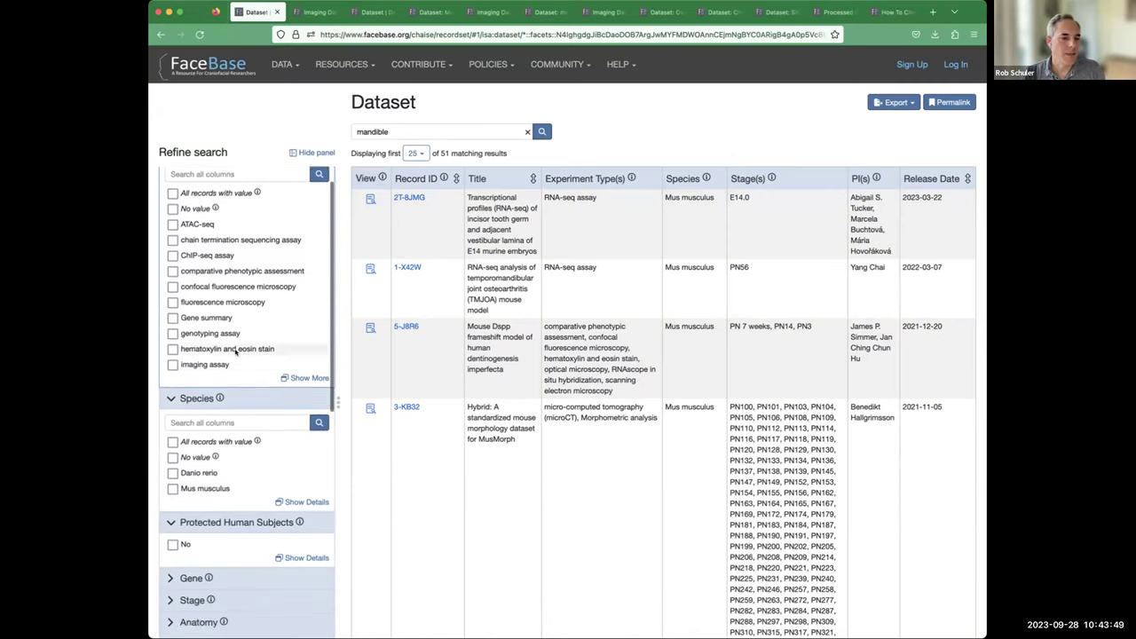
scroll(235, 351, "down", 10)
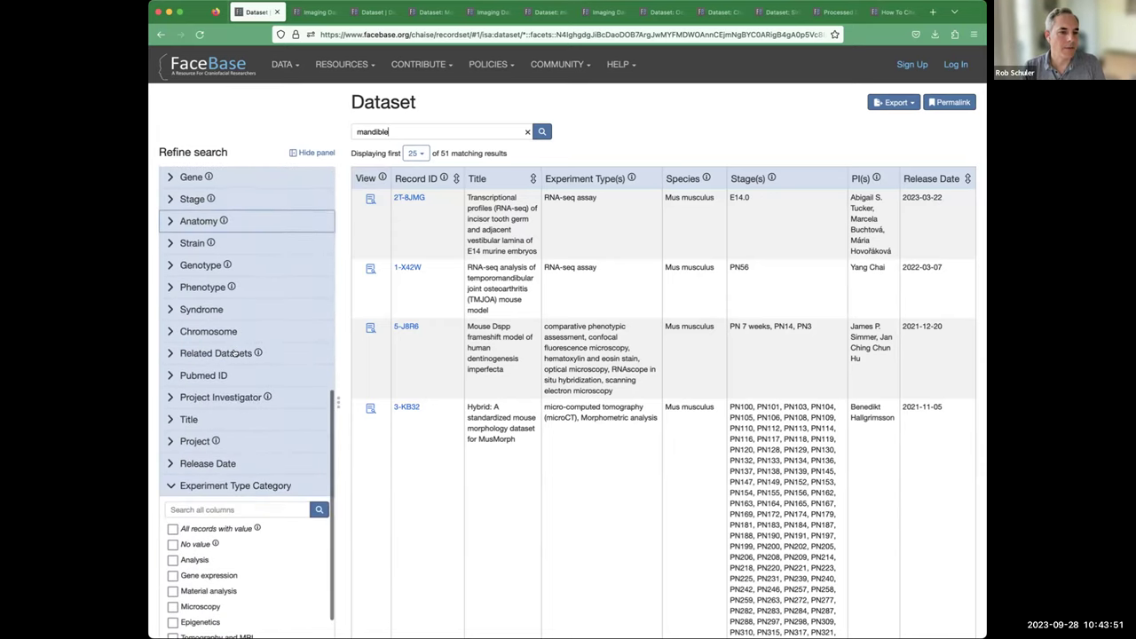
scroll(235, 352, "up", 8)
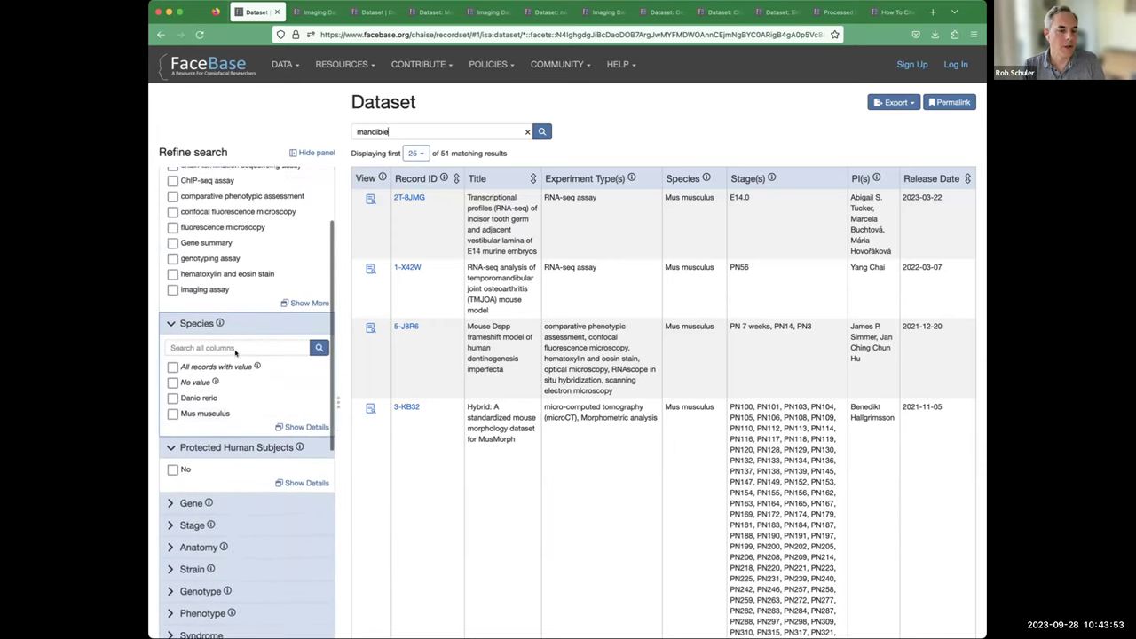
scroll(236, 351, "up", 3)
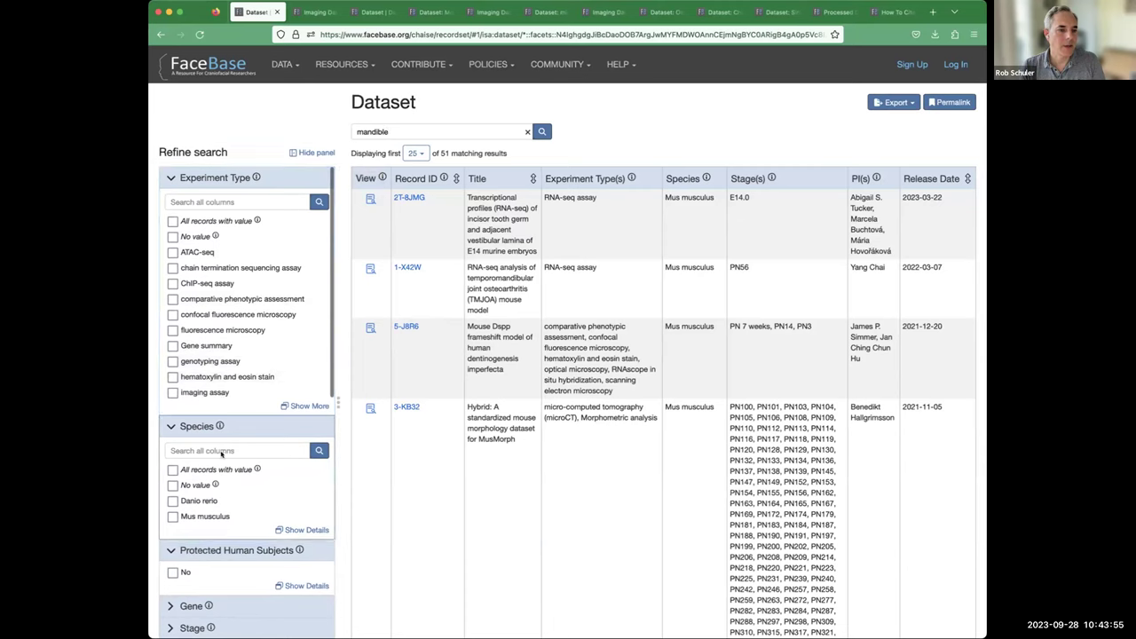
scroll(226, 546, "down", 1)
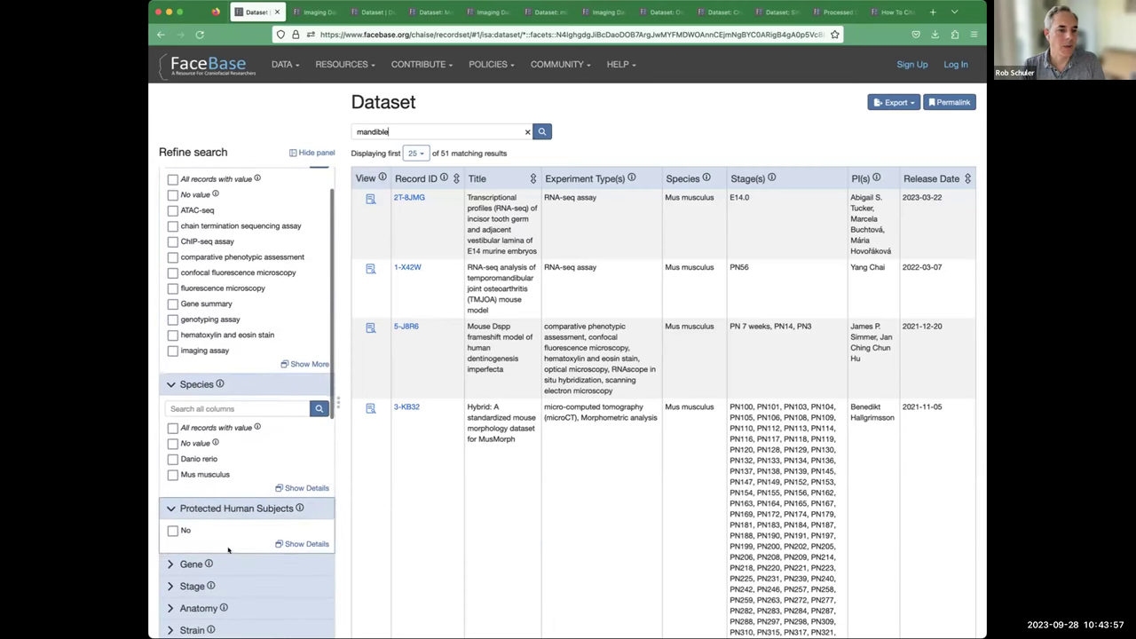
left_click(173, 459)
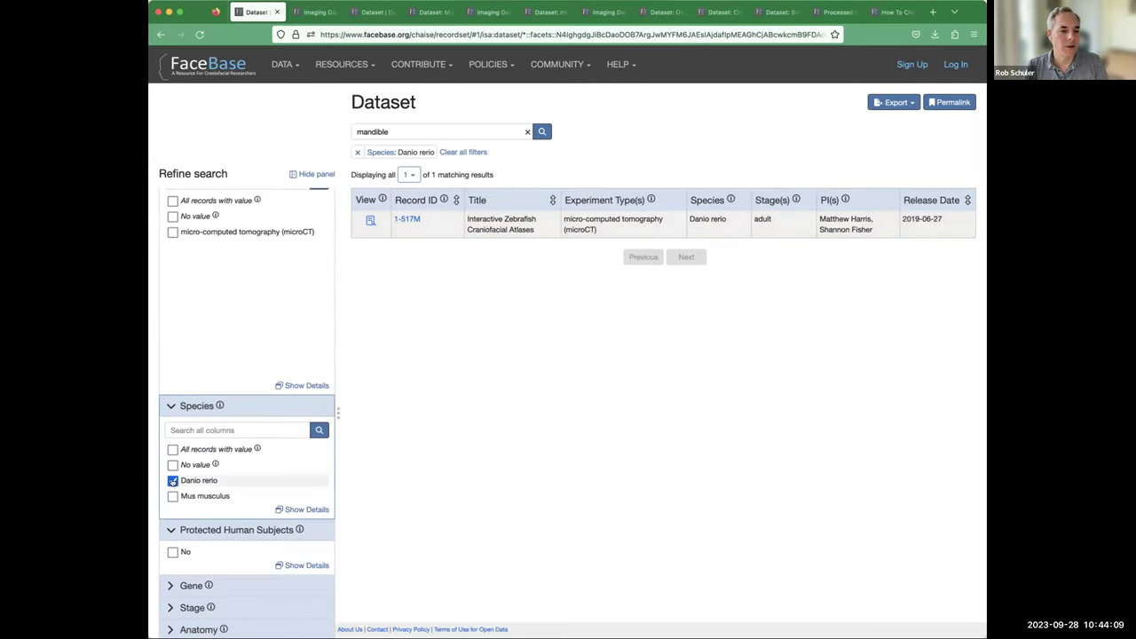
left_click(173, 481)
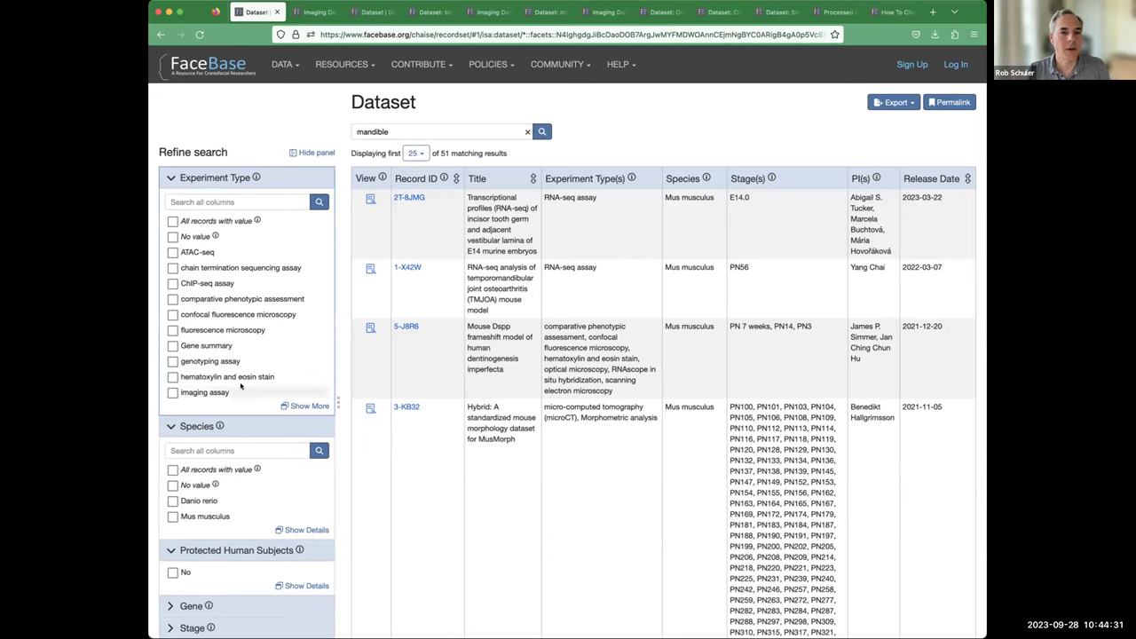
Step: Expand the Gene facet, view the Stage facet's values and collapse it, and expand the Anatomy facet
scroll(249, 409, "up", 1)
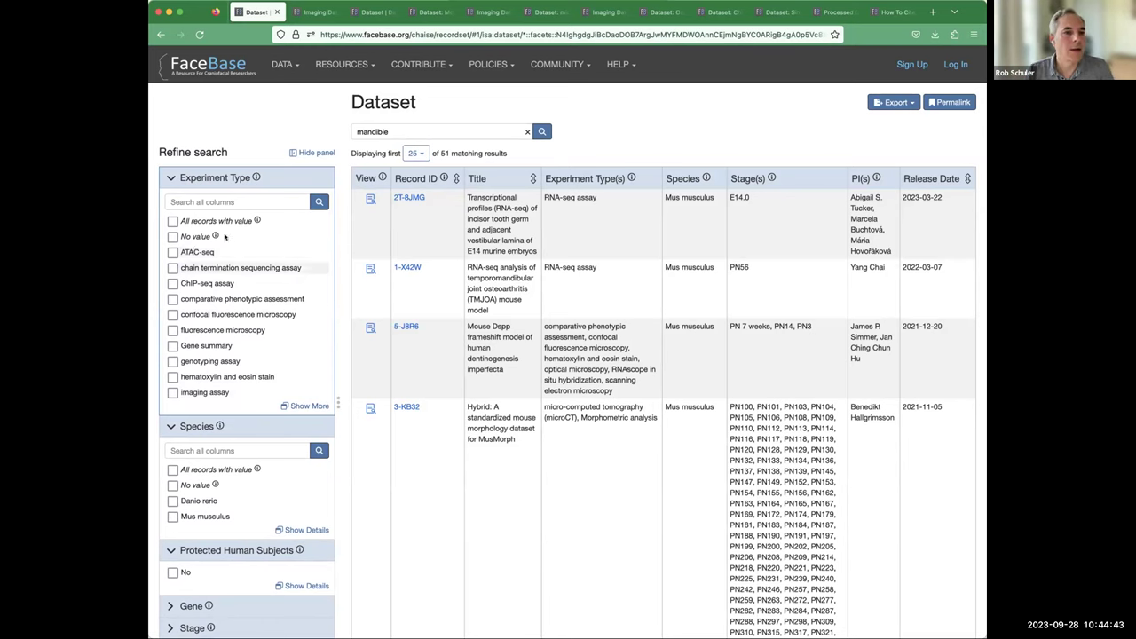
scroll(226, 337, "down", 8)
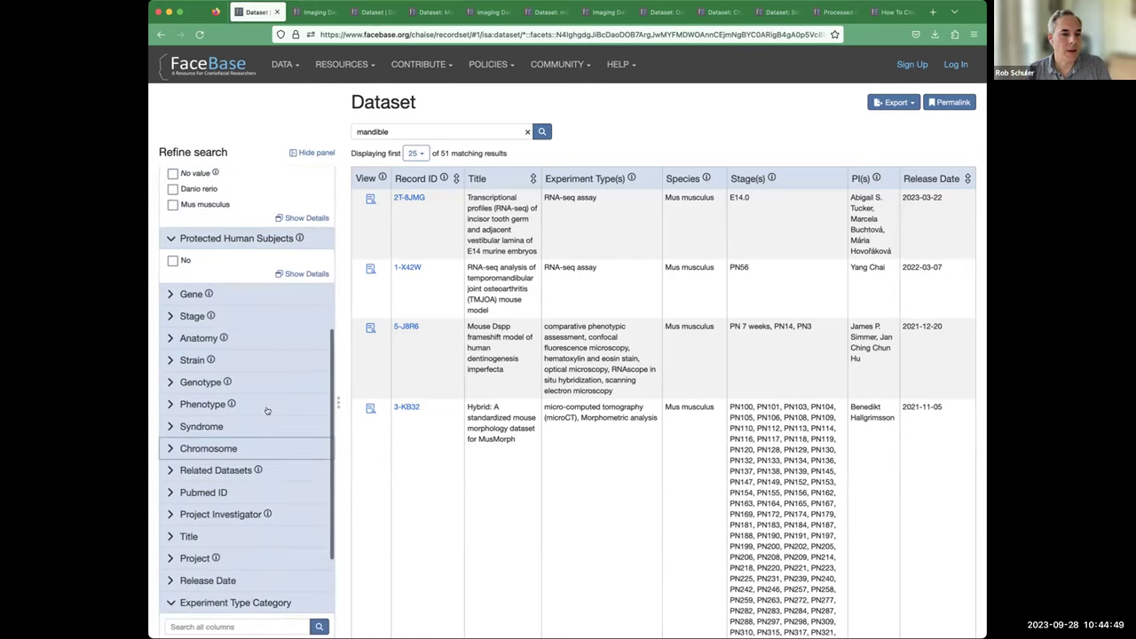
left_click(261, 296)
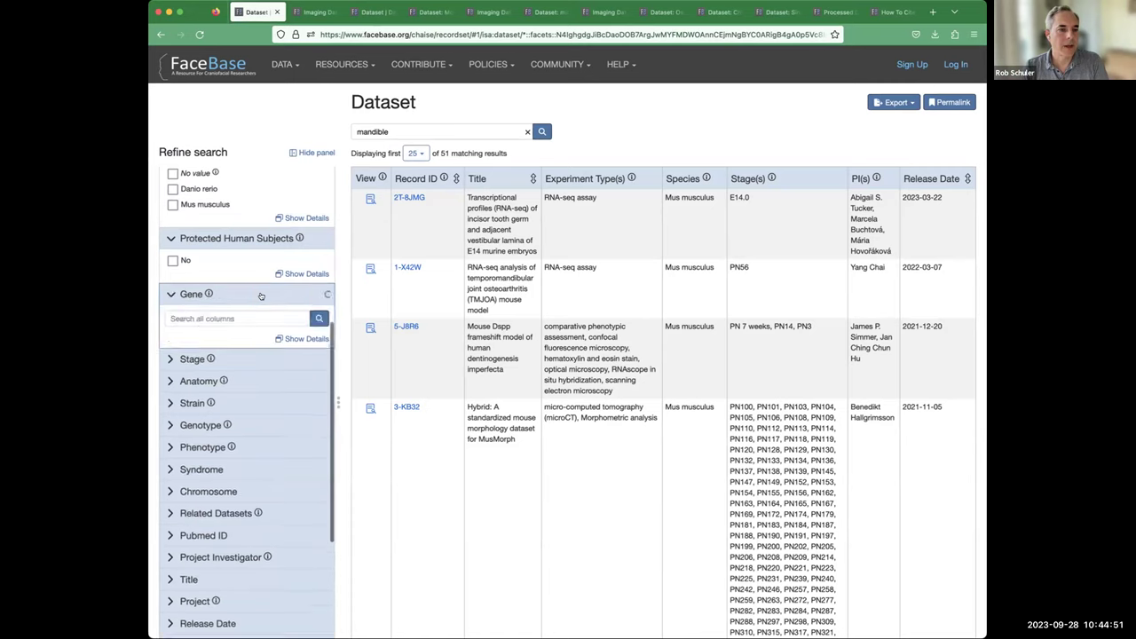
scroll(263, 454, "down", 4)
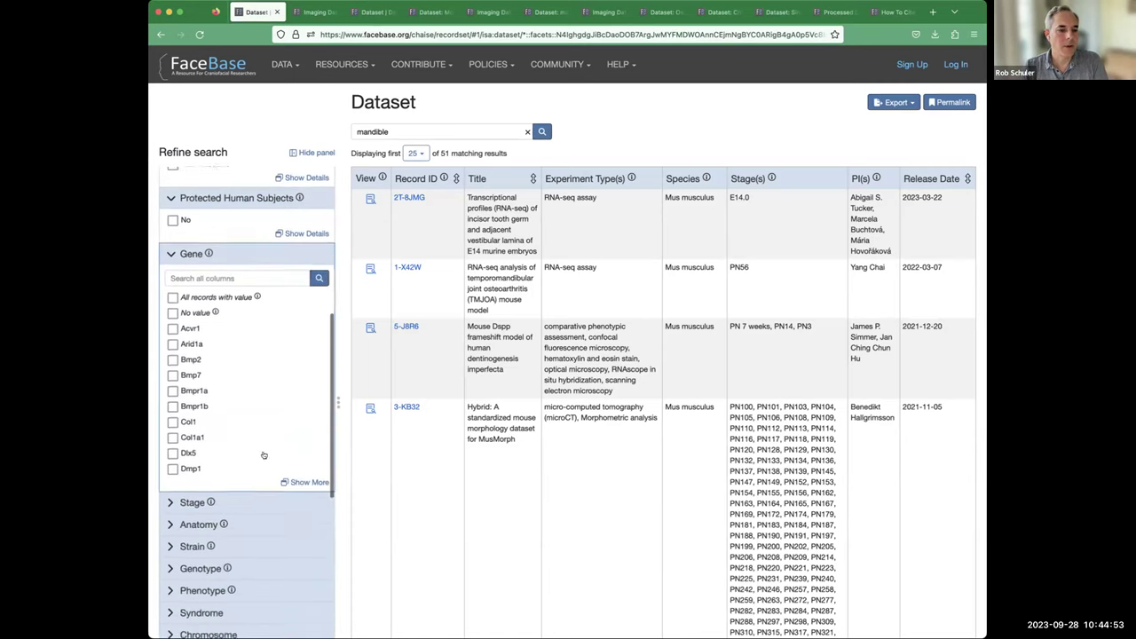
left_click(258, 392)
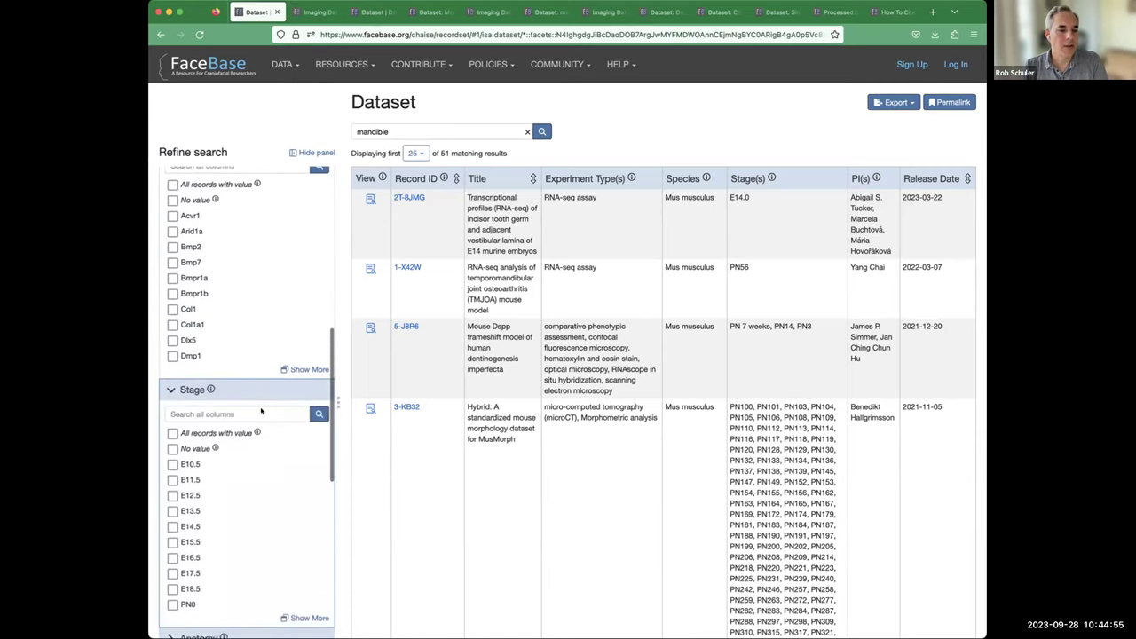
scroll(263, 404, "down", 3)
scroll(262, 410, "up", 1)
left_click(263, 278)
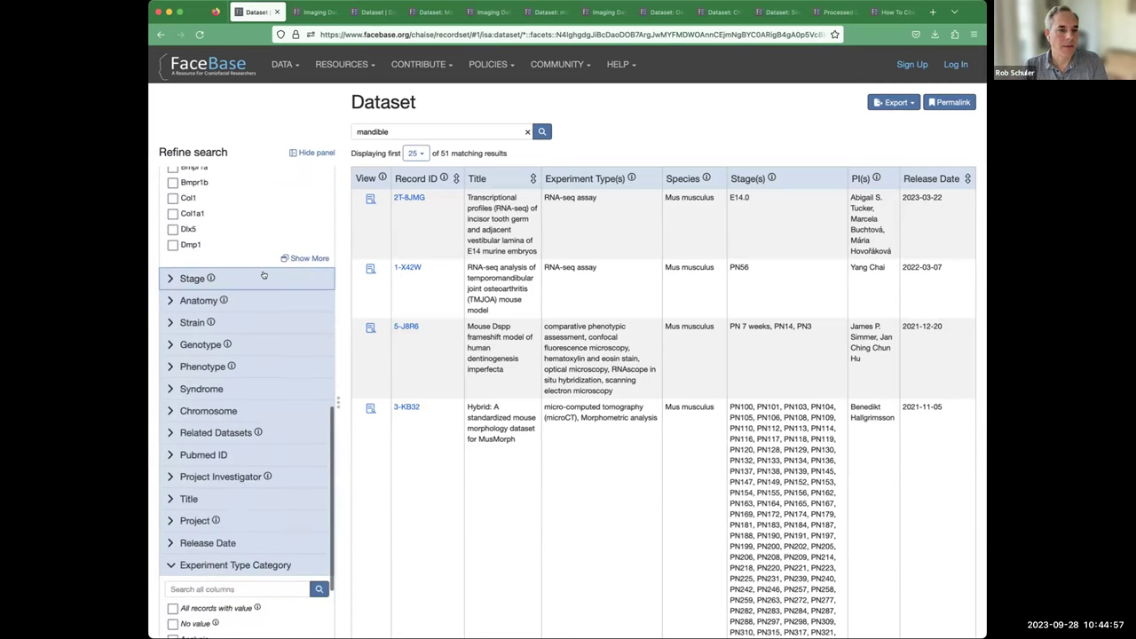
left_click(263, 304)
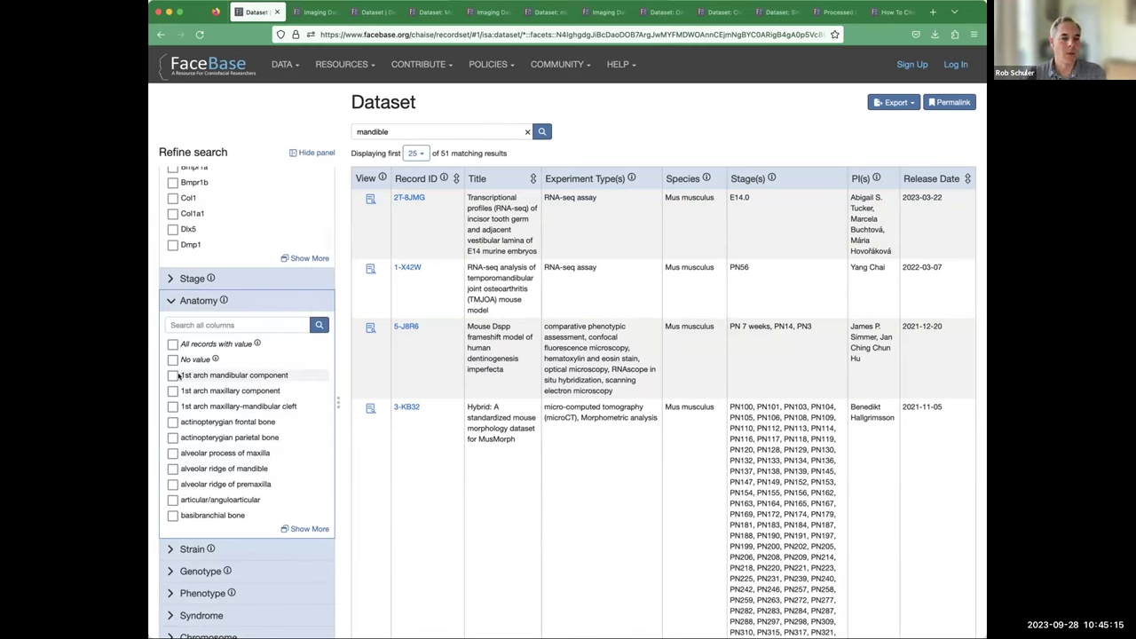
Step: Try filtering the mandible results by the anatomy term "1st arch mandibular component" and remove the filter
double_click(369, 131)
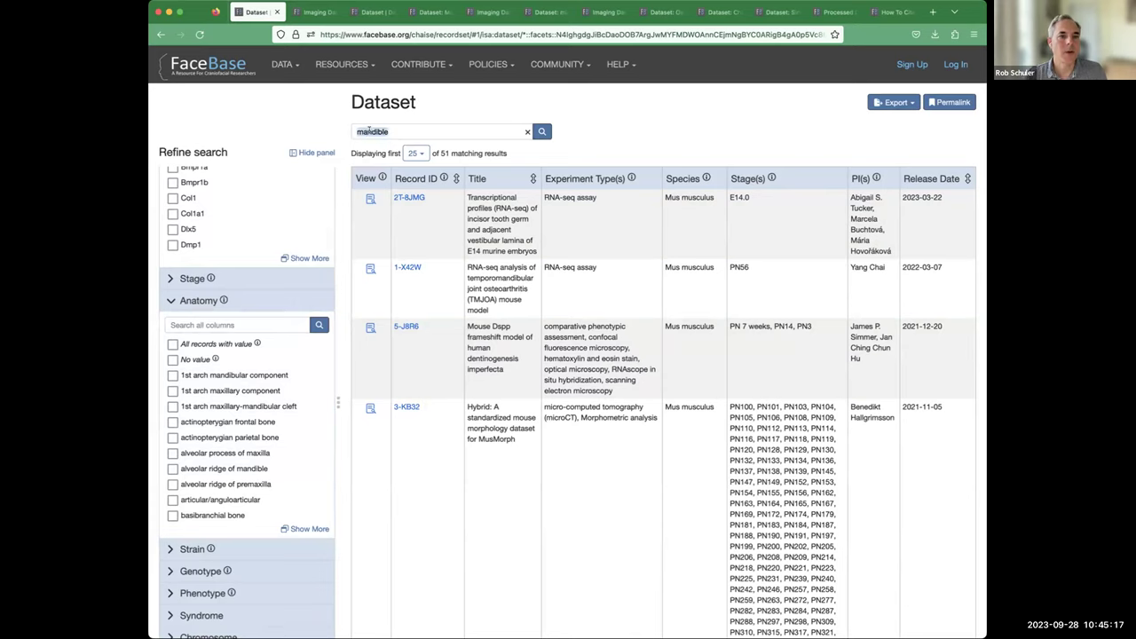
left_click(399, 128)
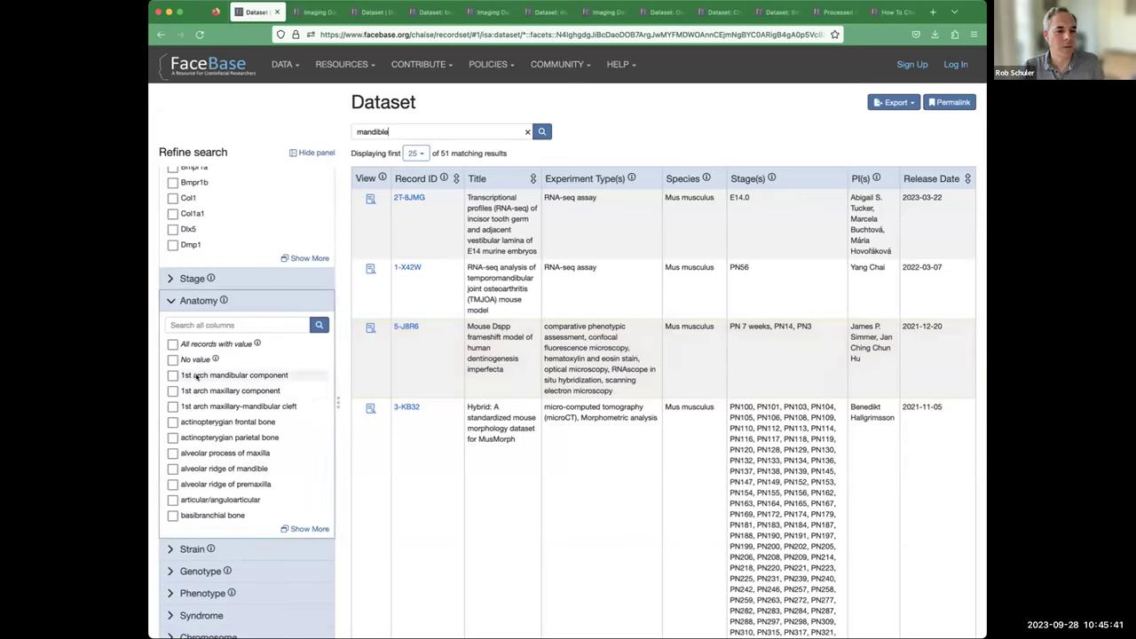
left_click(173, 375)
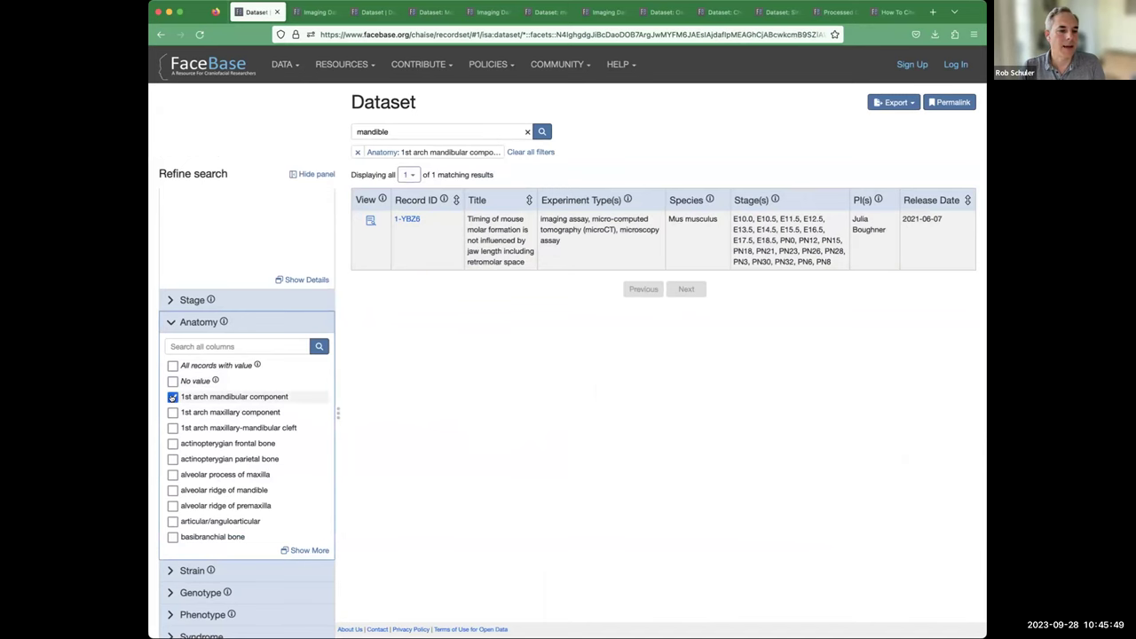
left_click(172, 397)
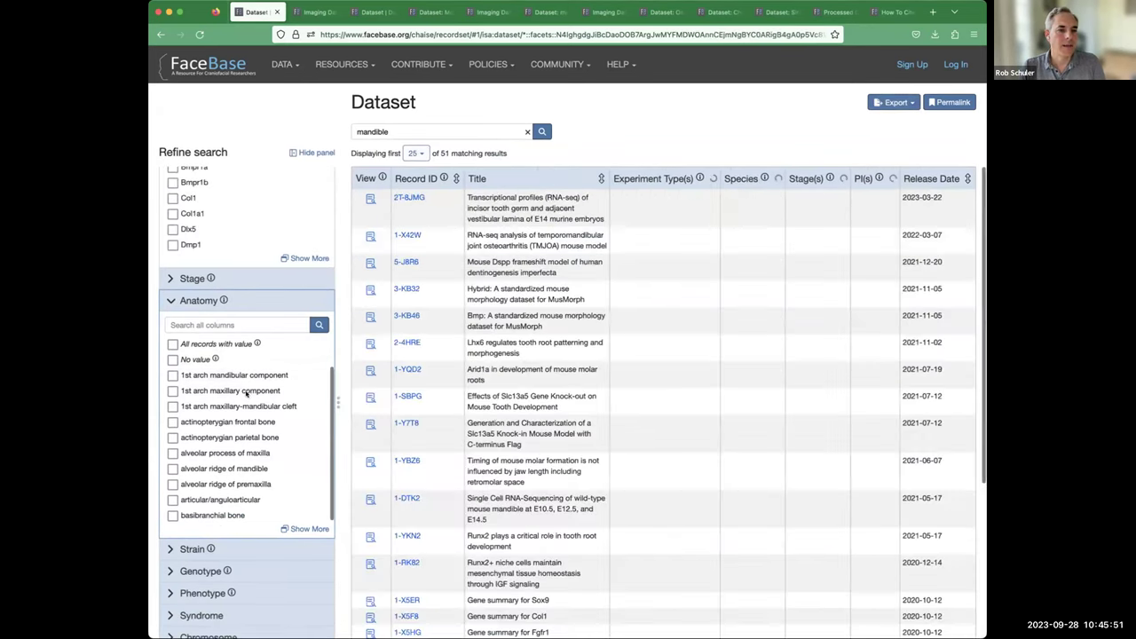
Step: Open the detailed list of available items for the Gene facet and search it for "cola1"
scroll(248, 397, "up", 5)
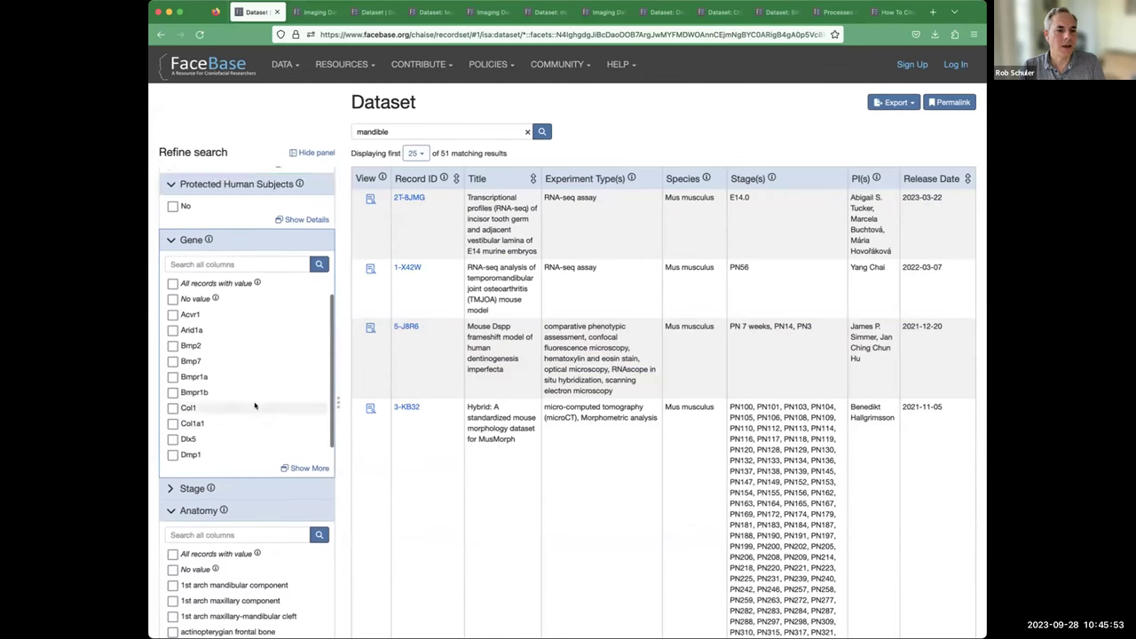
scroll(255, 405, "down", 1)
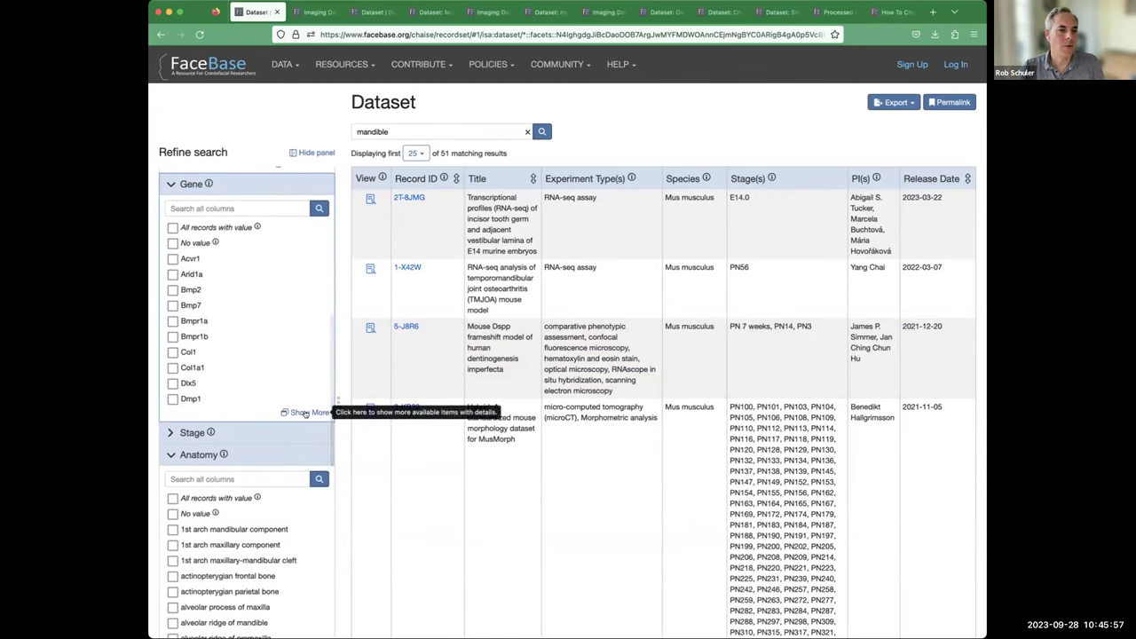
left_click(186, 209)
scroll(294, 432, "down", 3)
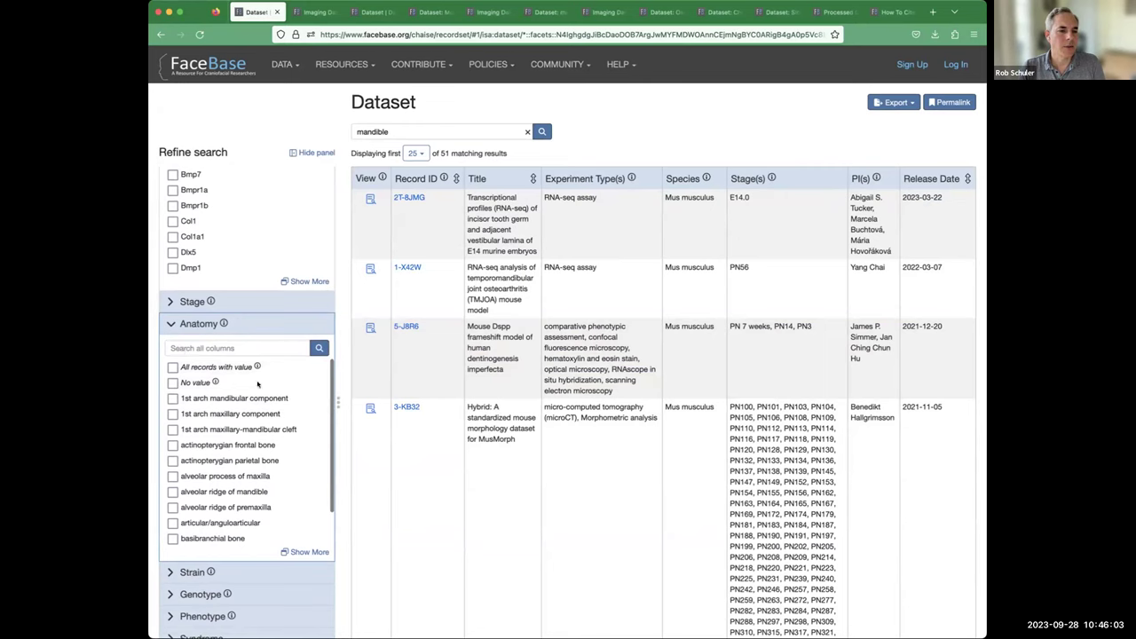
scroll(266, 409, "up", 4)
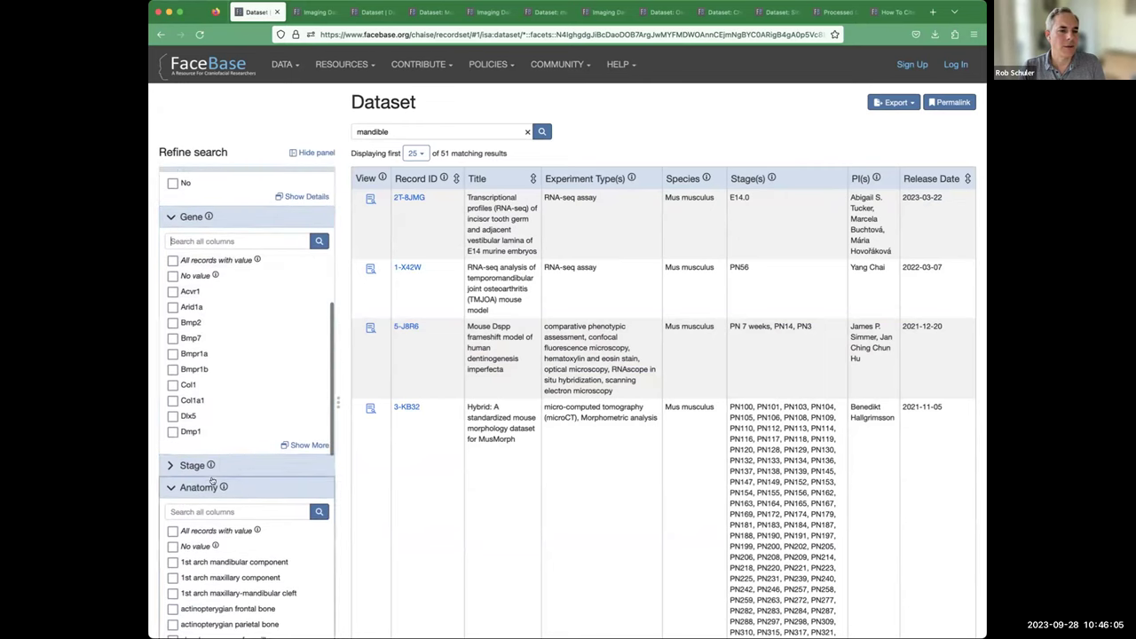
left_click(304, 446)
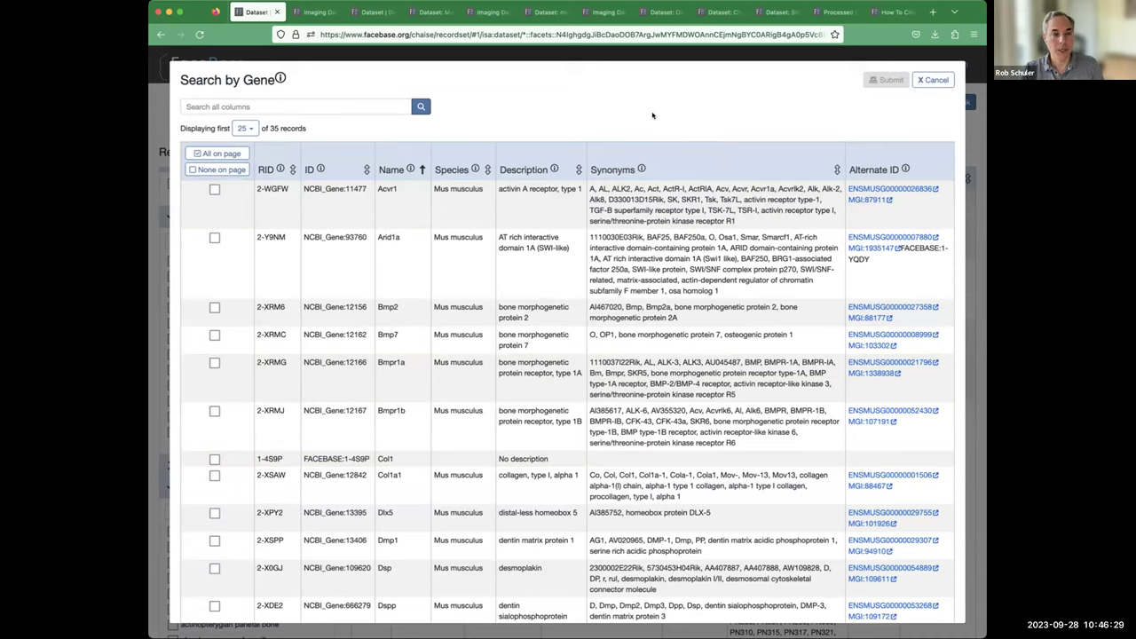
type("c")
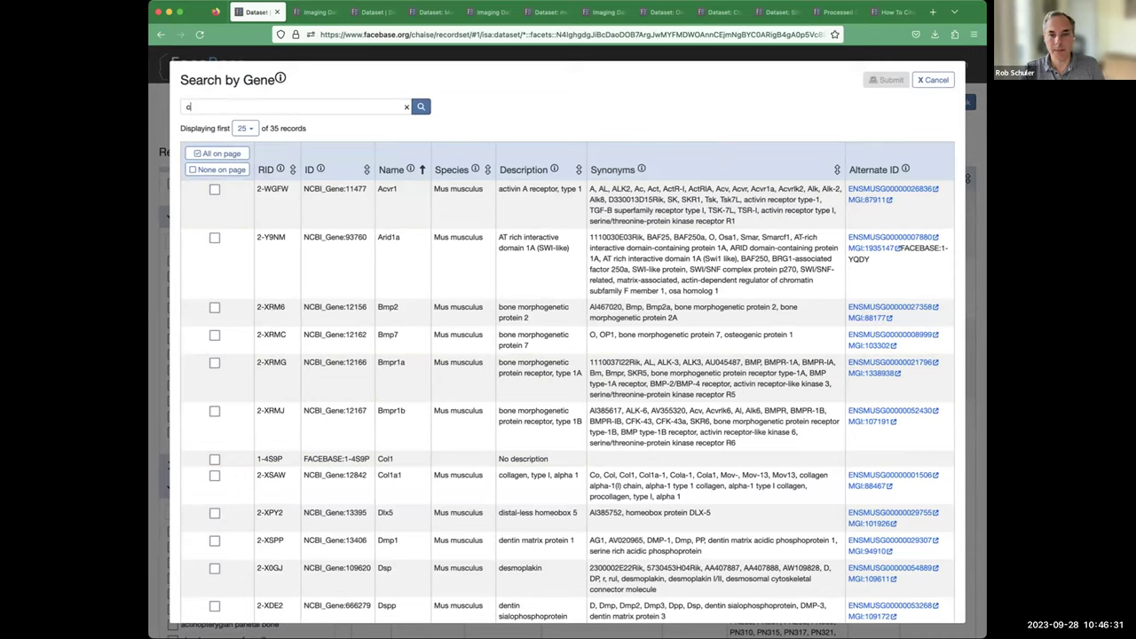
type("ola1")
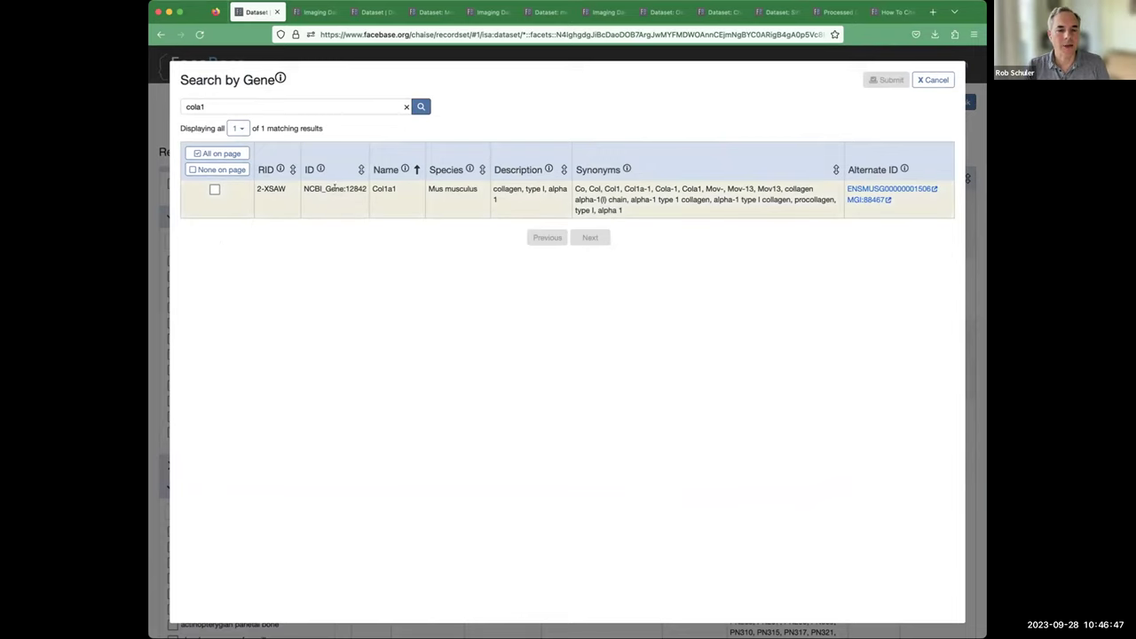
Step: Check the matching gene's ID, name and synonyms, and apply Col1a1 as the gene filter on the datasets
left_click_drag(304, 188, 395, 189)
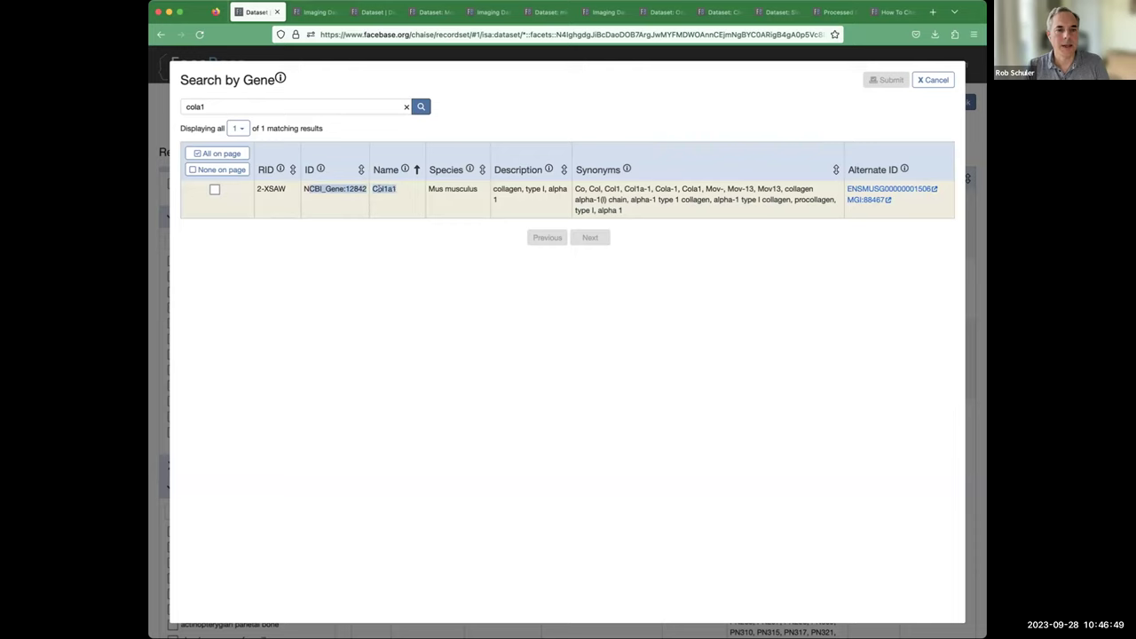
left_click(374, 188)
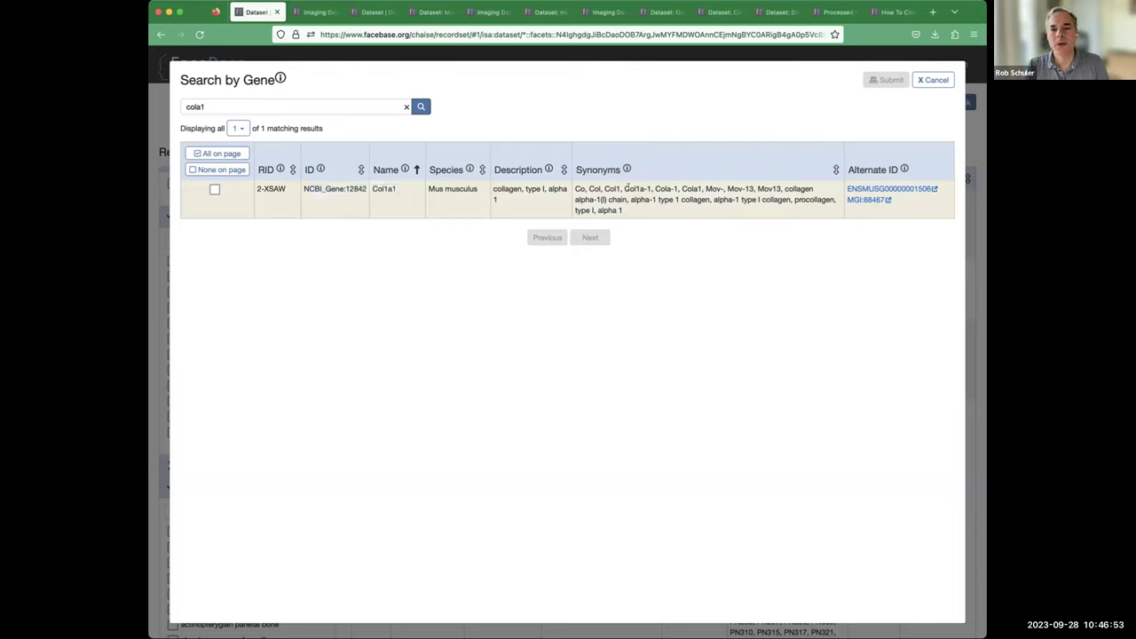
left_click_drag(624, 188, 652, 189)
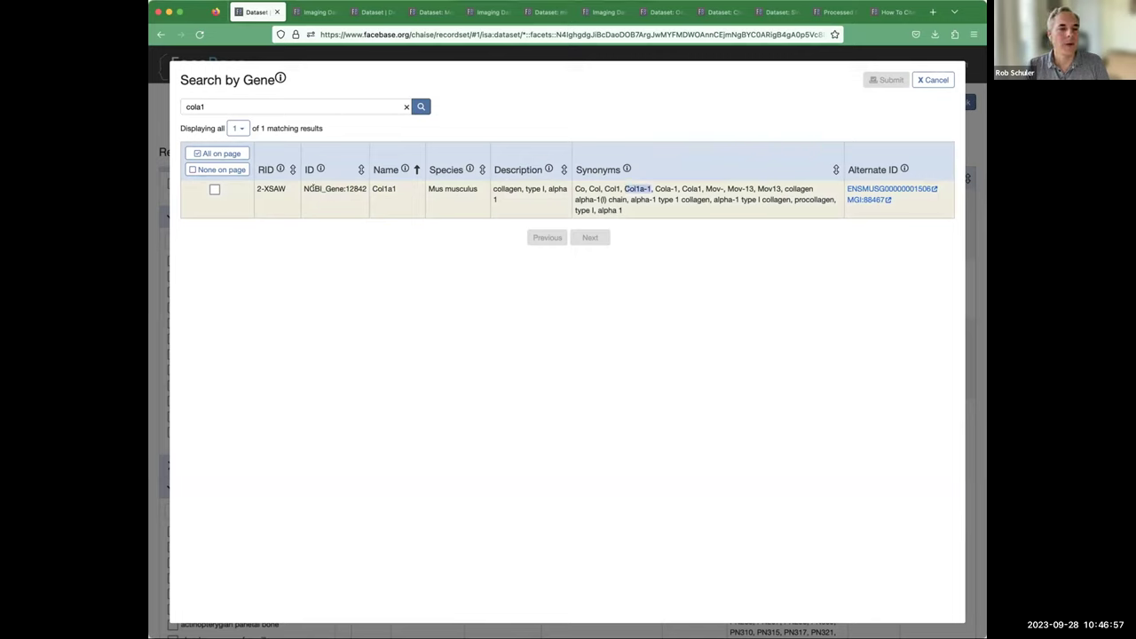
left_click(630, 189)
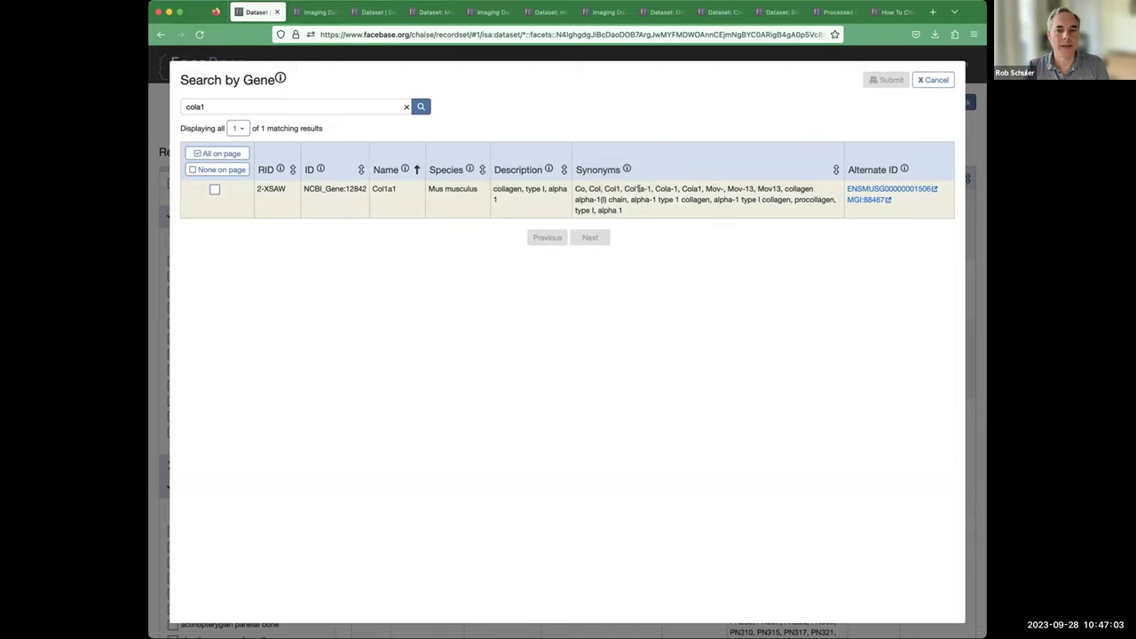
left_click(214, 190)
left_click(888, 79)
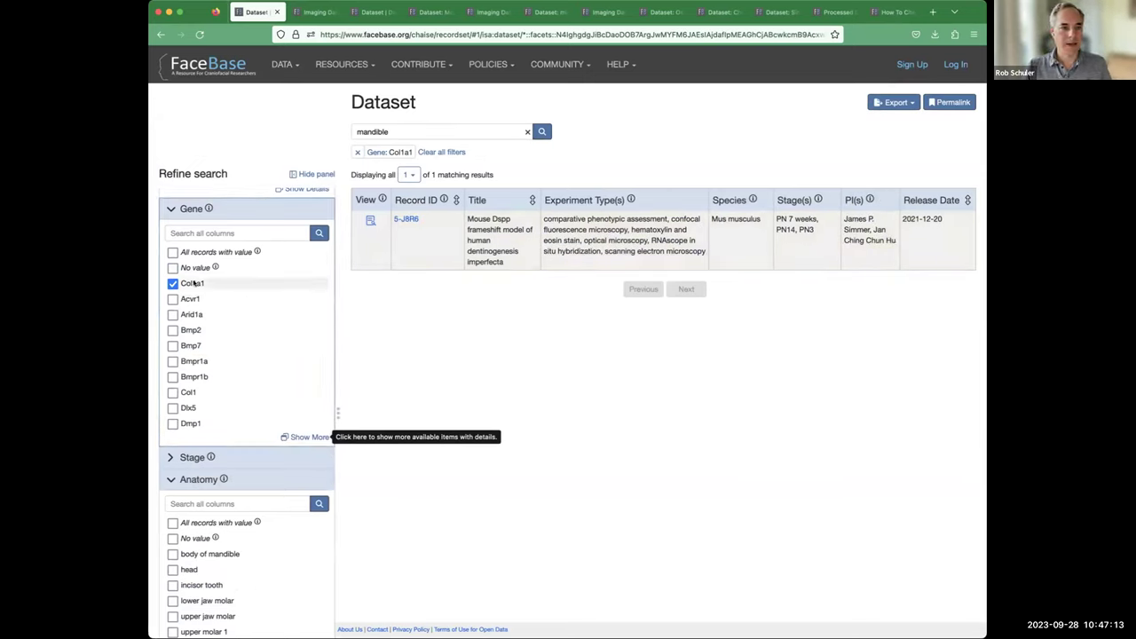
Step: Open the details of the Mouse Dspp frameshift model dataset in a new browser tab and review its identifiers and contributors
left_click(371, 221, "super")
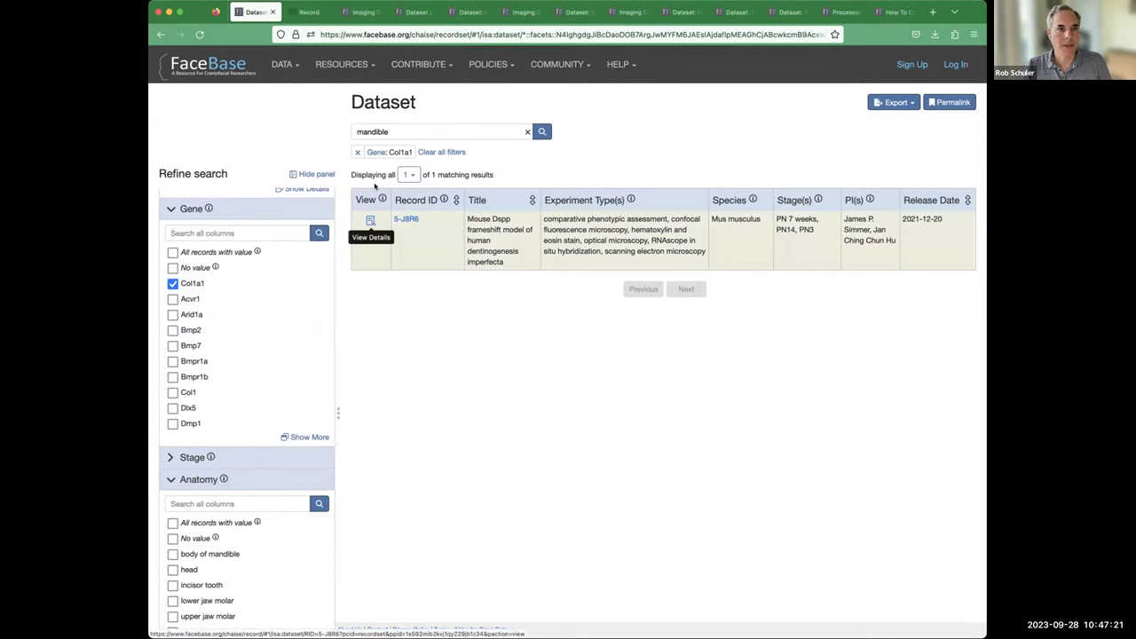
left_click(309, 13)
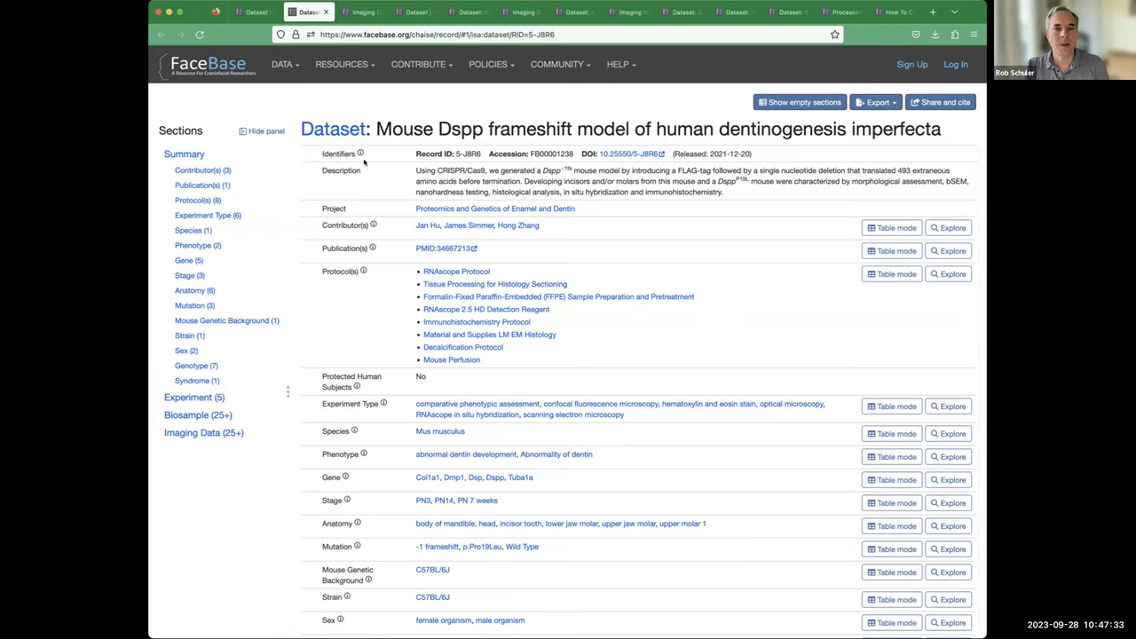
left_click_drag(419, 151, 739, 153)
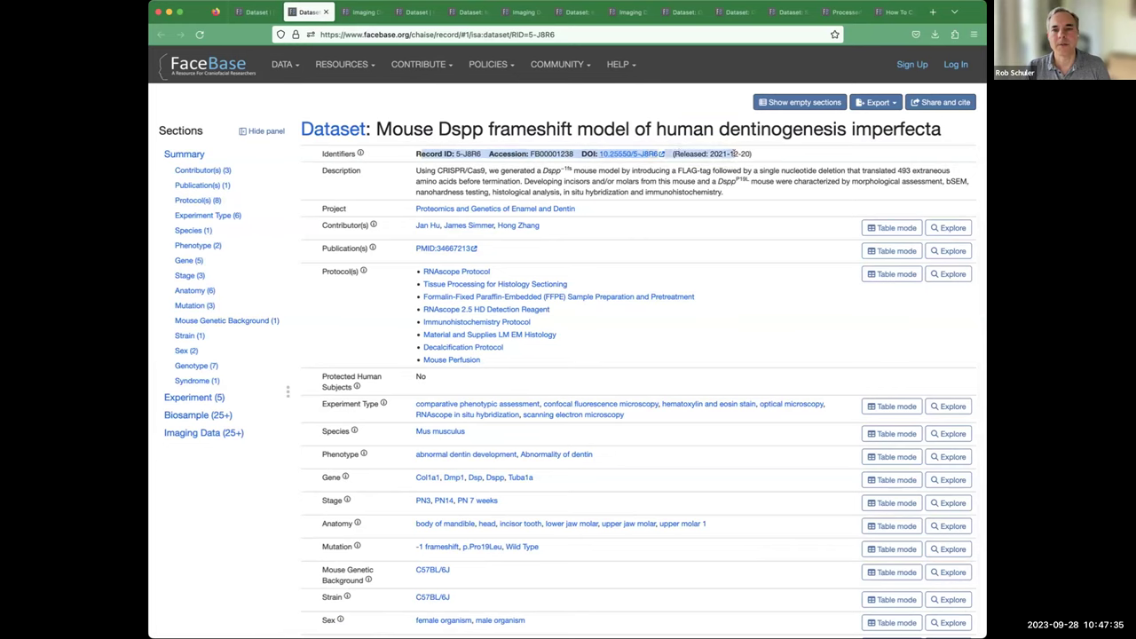
left_click(738, 154)
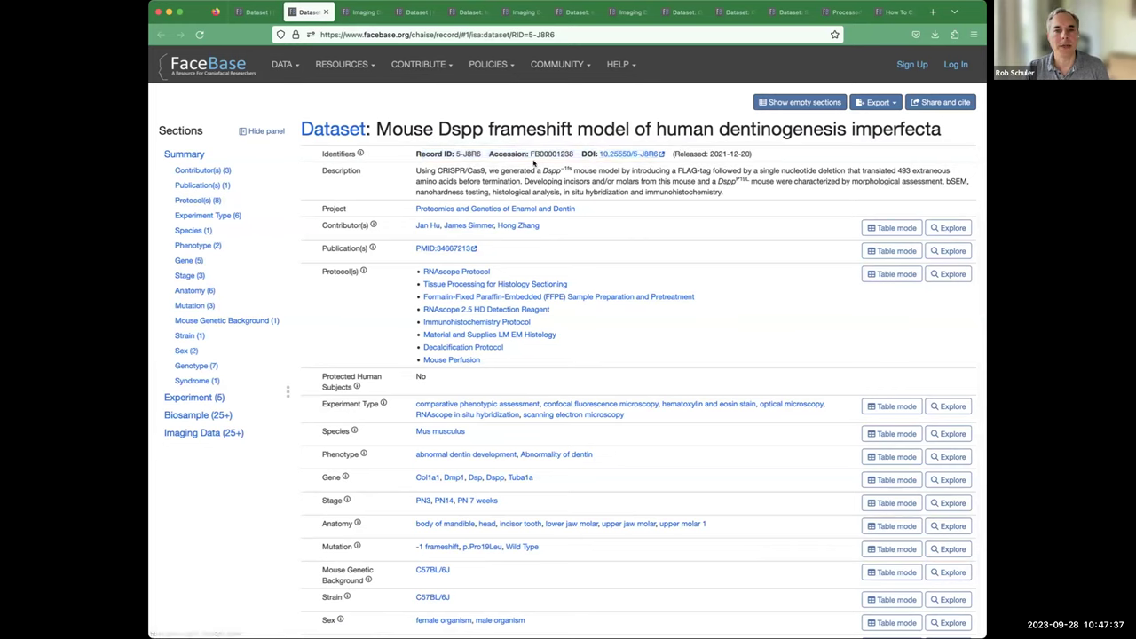
left_click_drag(342, 225, 574, 225)
left_click(574, 224)
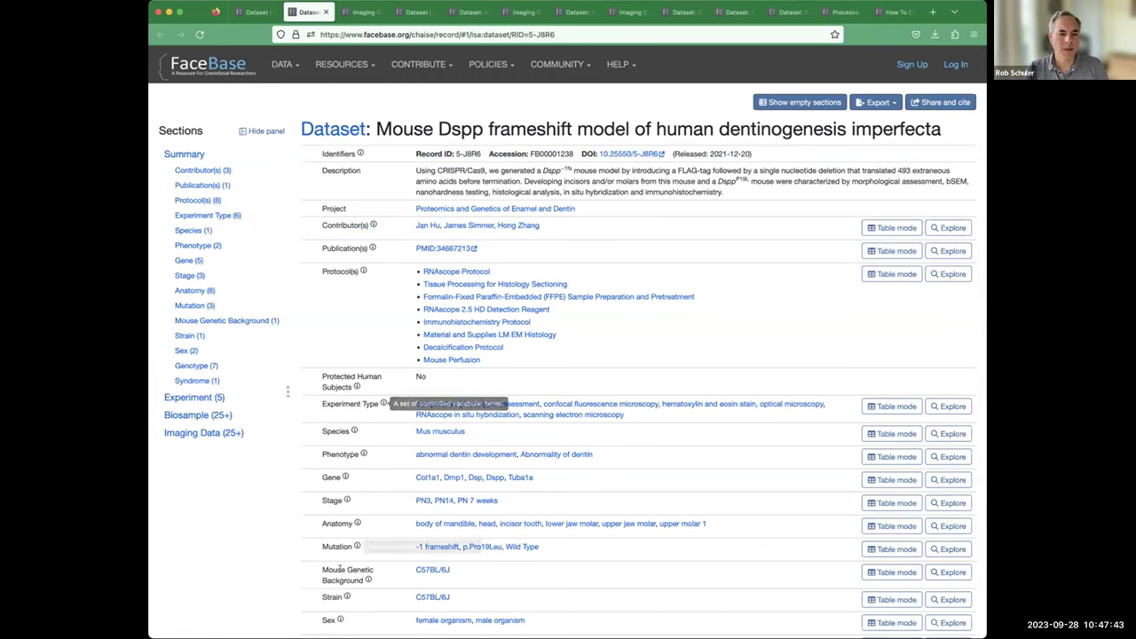
Step: Review the rest of the dataset's summary and the rows of its Experiment table
scroll(379, 520, "down", 5)
scroll(379, 524, "down", 6)
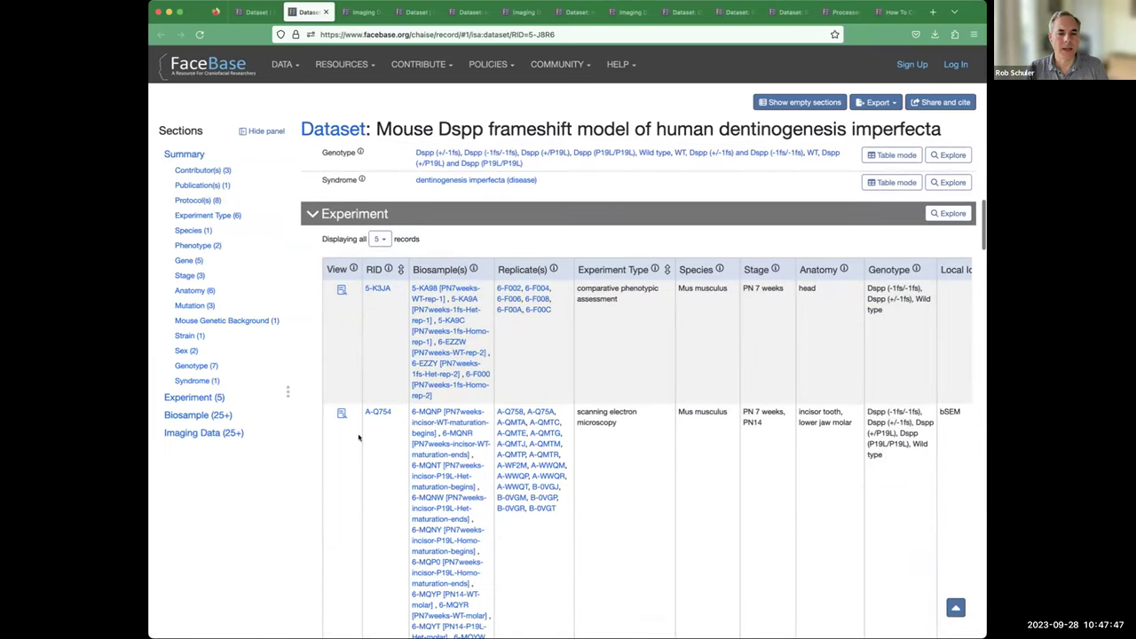
scroll(353, 470, "down", 1)
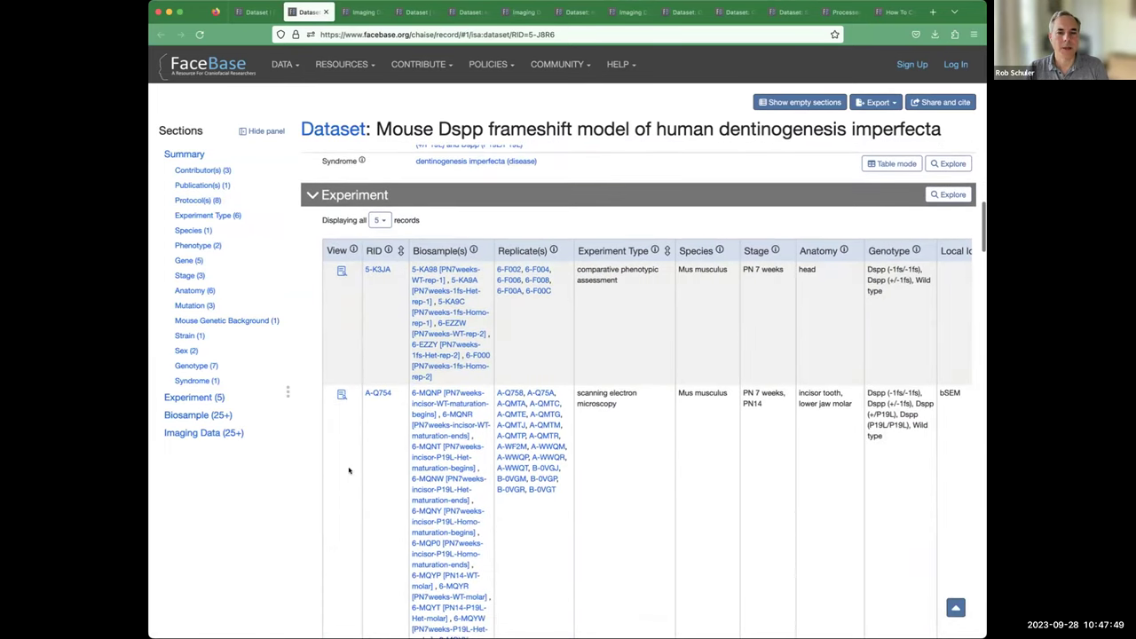
scroll(350, 470, "down", 4)
scroll(349, 471, "down", 20)
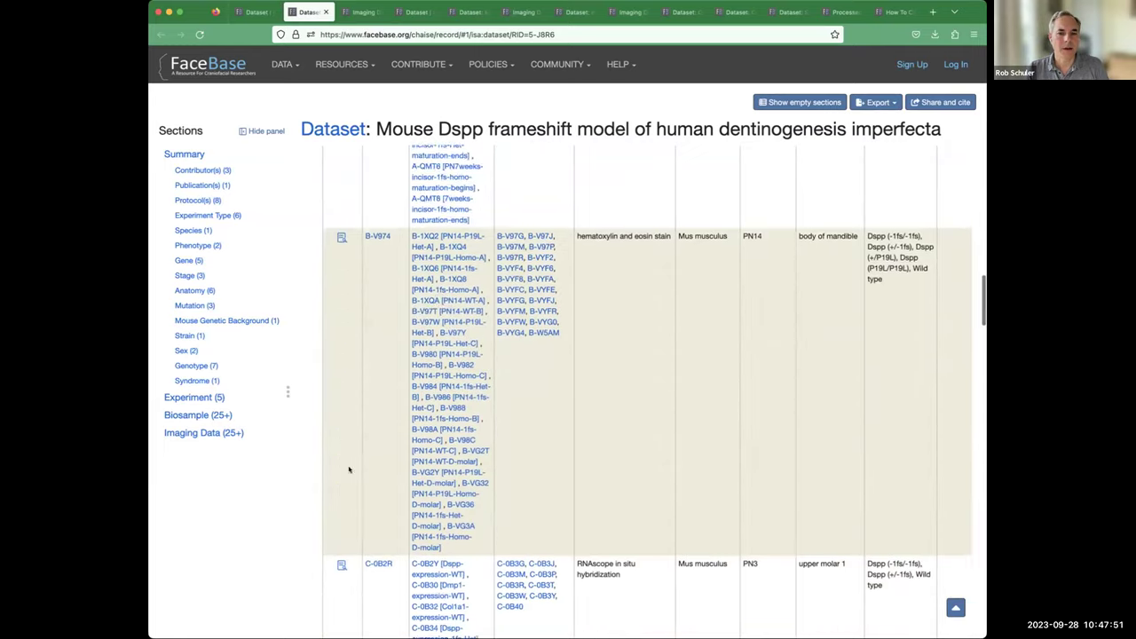
Step: Look through the dataset's Biosample table and the files and thumbnails in its Imaging Data table
scroll(350, 468, "down", 15)
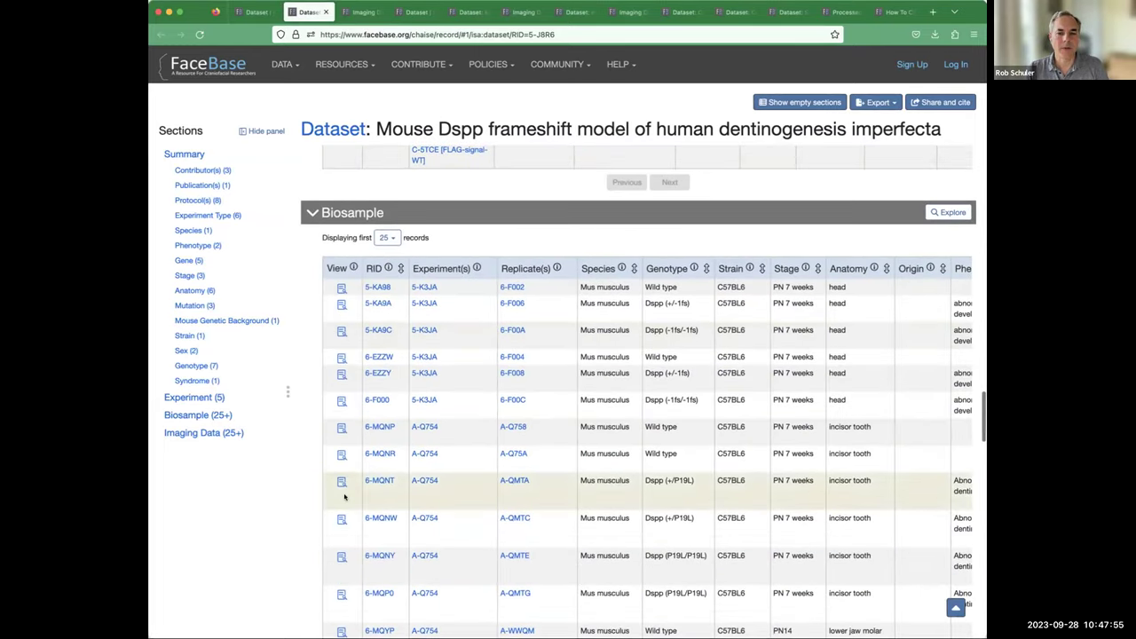
scroll(345, 497, "down", 3)
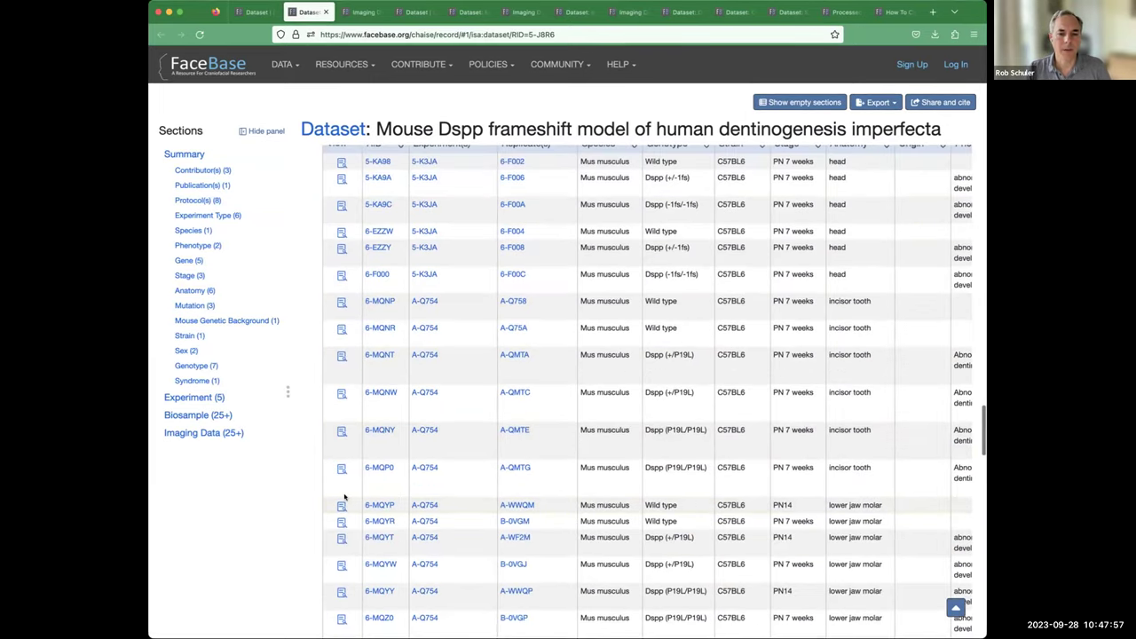
scroll(347, 497, "down", 10)
scroll(347, 489, "down", 4)
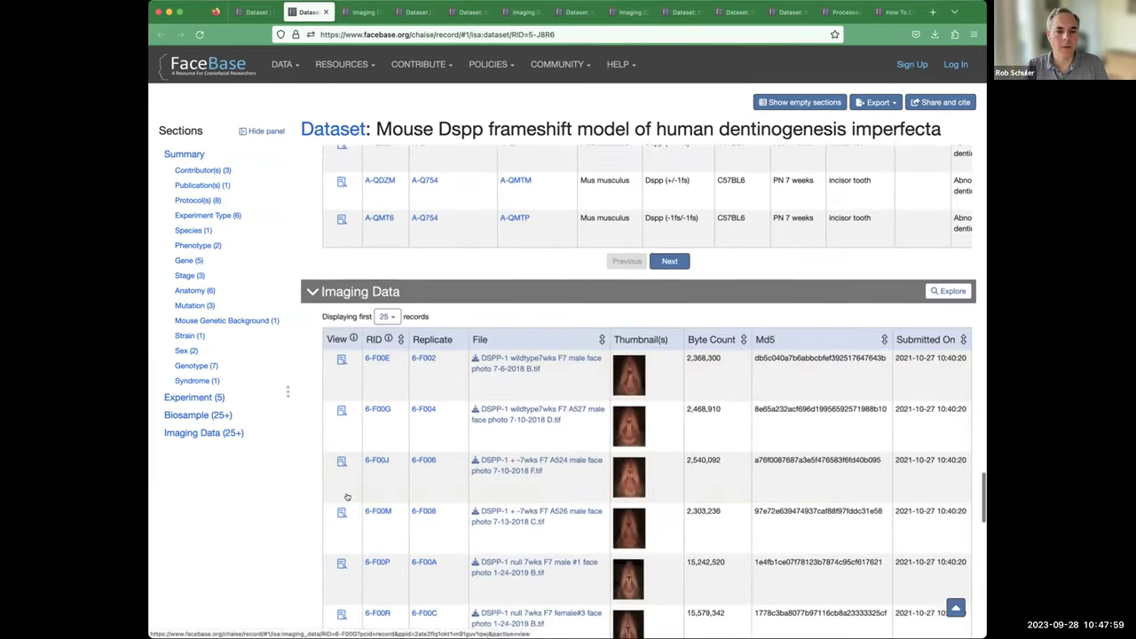
scroll(363, 483, "down", 1)
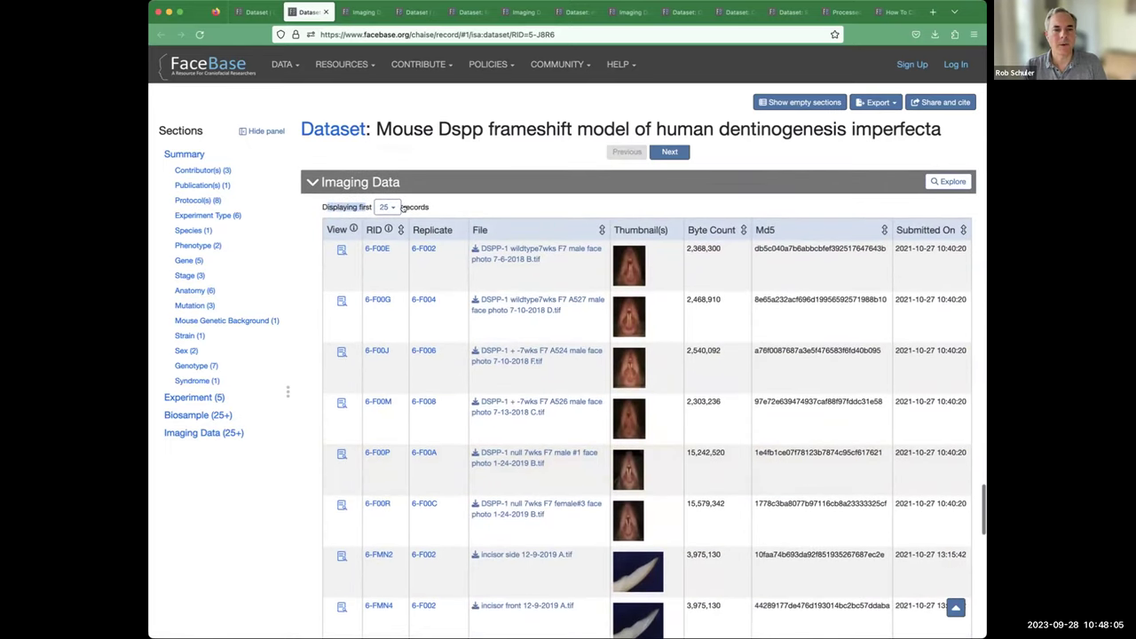
scroll(364, 457, "down", 3)
scroll(360, 460, "down", 12)
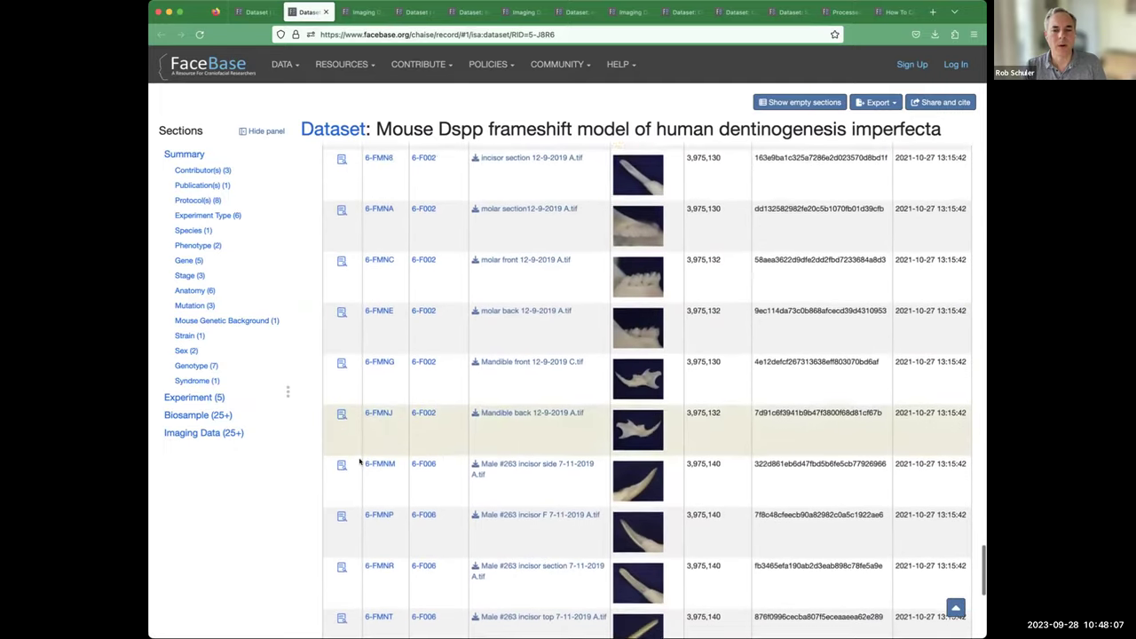
Step: Return to the dataset's Experiment table and open the details of the hematoxylin and eosin stain experiment B-V974
scroll(361, 458, "up", 20)
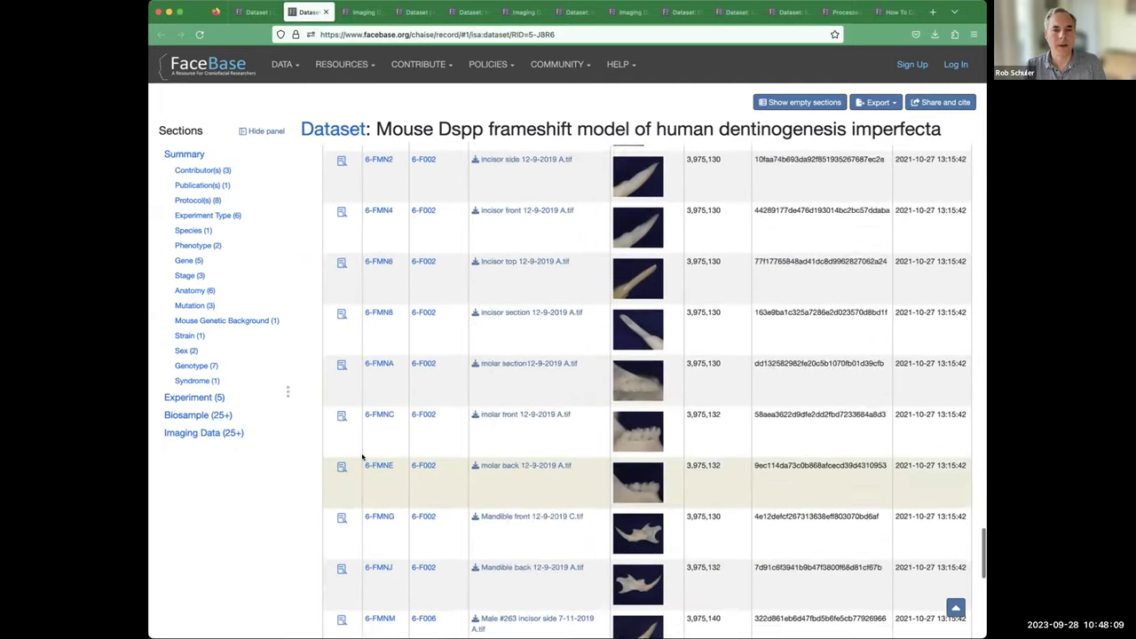
scroll(353, 350, "up", 20)
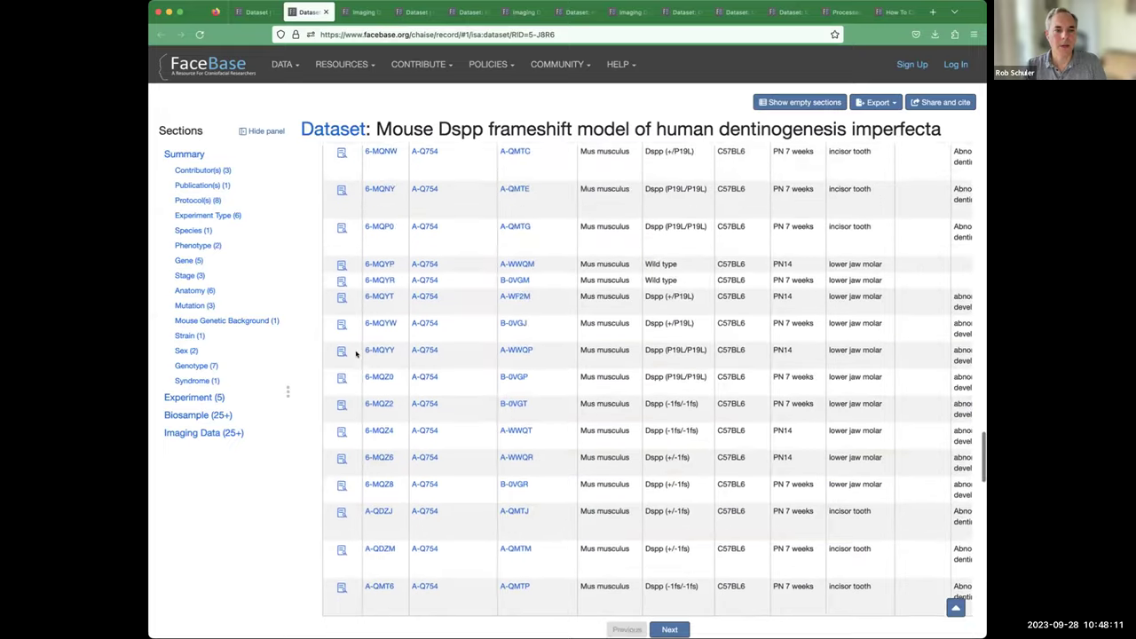
scroll(357, 355, "up", 20)
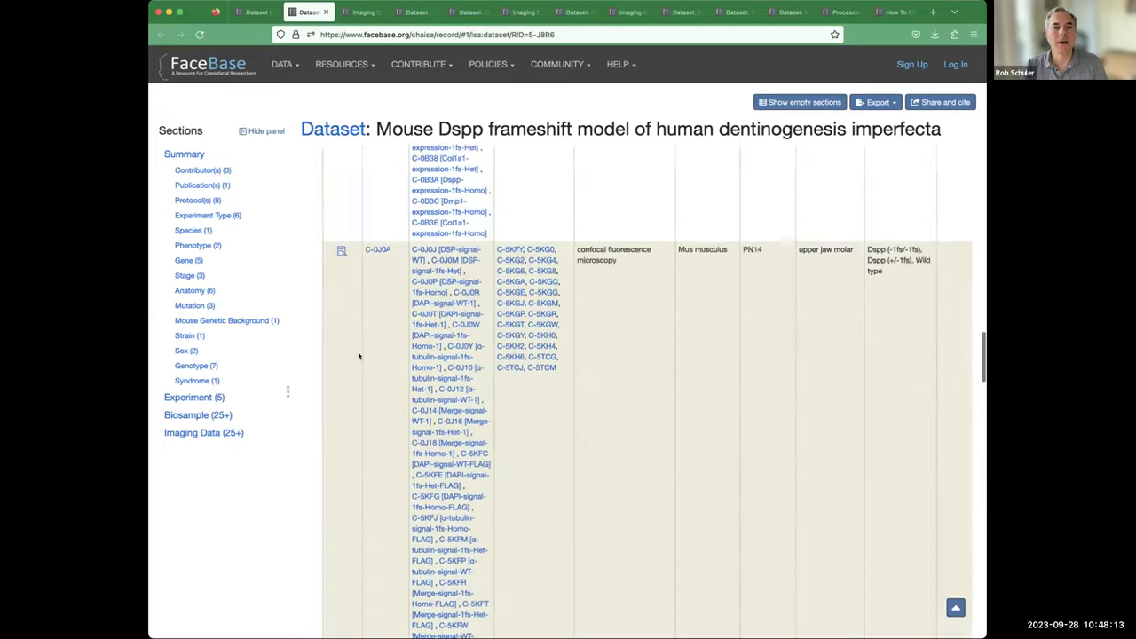
scroll(357, 356, "up", 10)
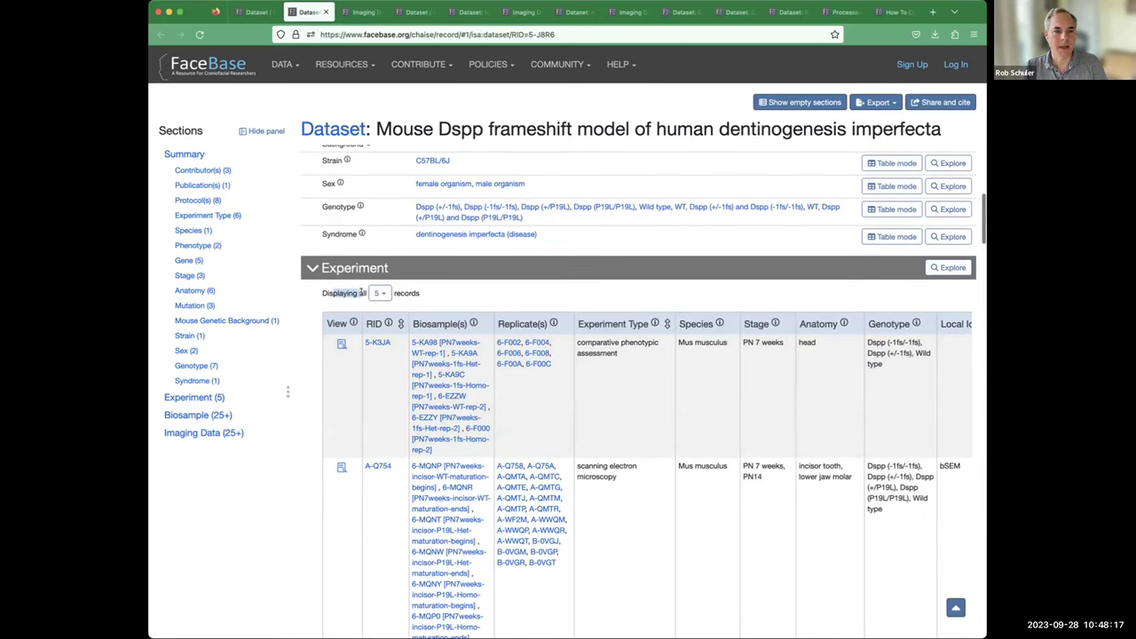
scroll(396, 460, "down", 4)
scroll(395, 460, "down", 10)
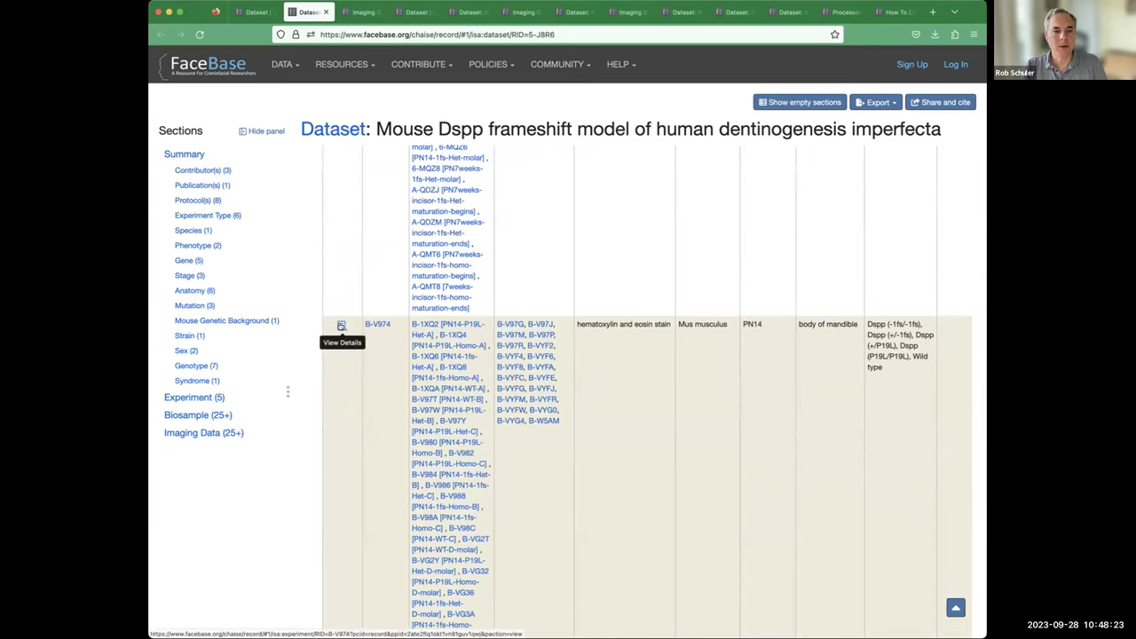
left_click(341, 326)
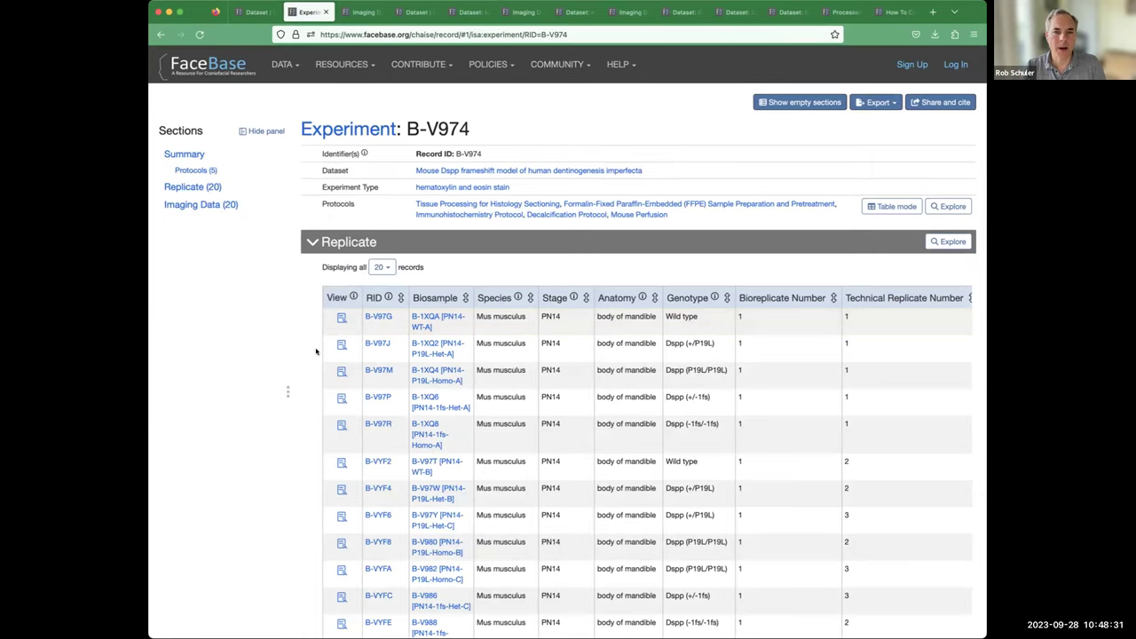
Step: Look past the experiment's replicates to its imaging data and open the details of the Dspp WT A.tif image
scroll(318, 359, "down", 10)
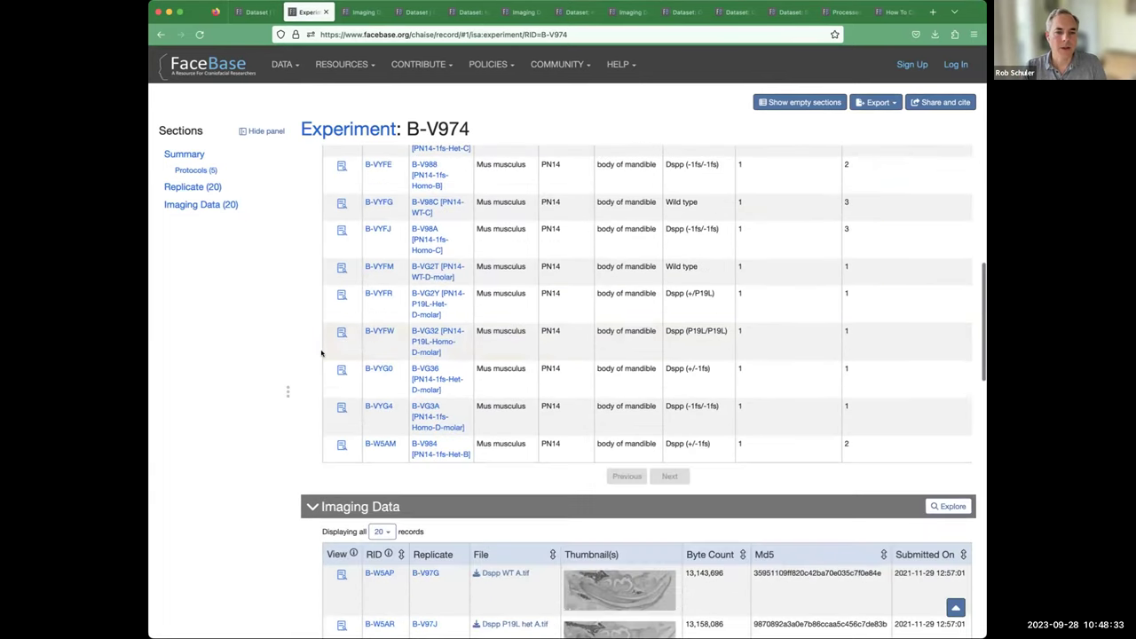
scroll(318, 355, "down", 3)
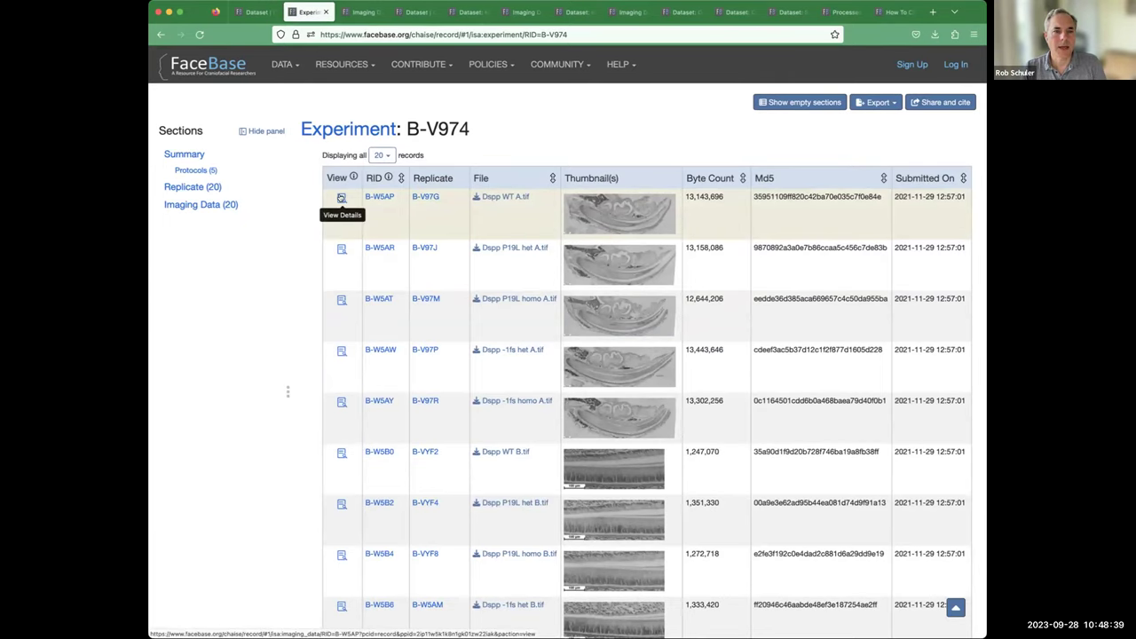
left_click(341, 198)
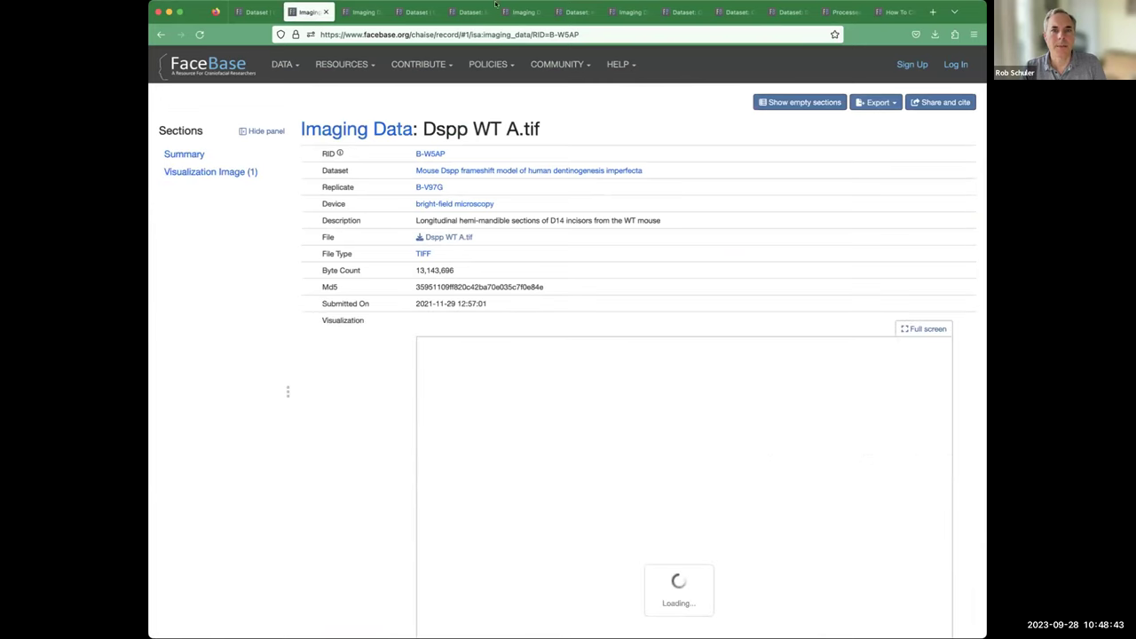
Step: Zoom into the molar region of the Dspp WT A.tif visualization and pan across the tissue section
scroll(346, 404, "down", 5)
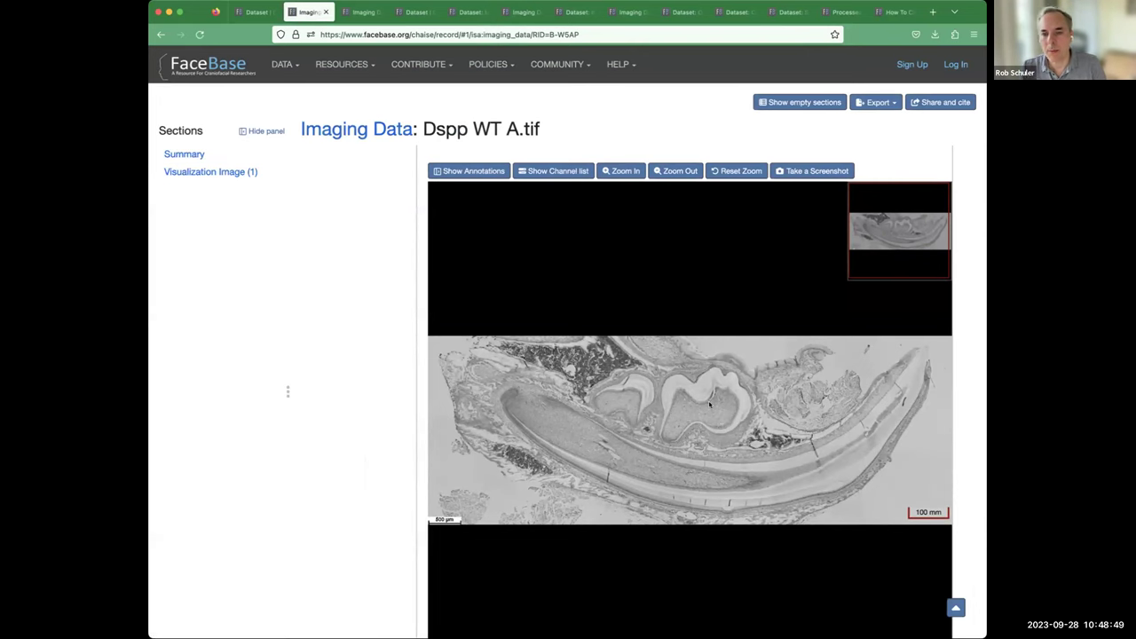
scroll(709, 405, "up", 5)
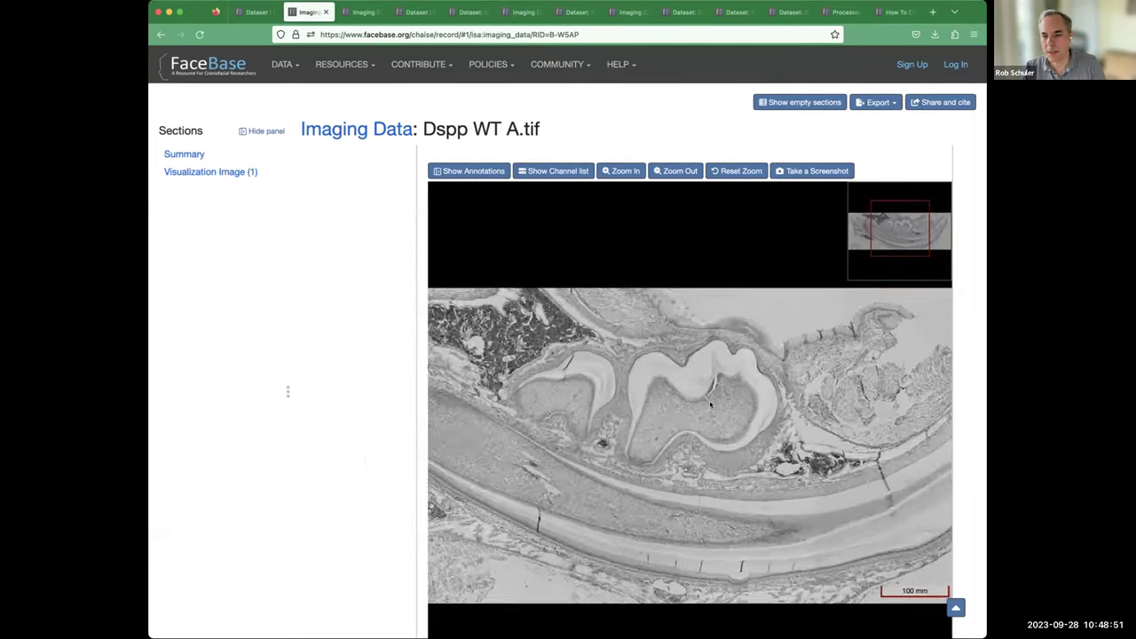
left_click_drag(640, 356, 923, 359)
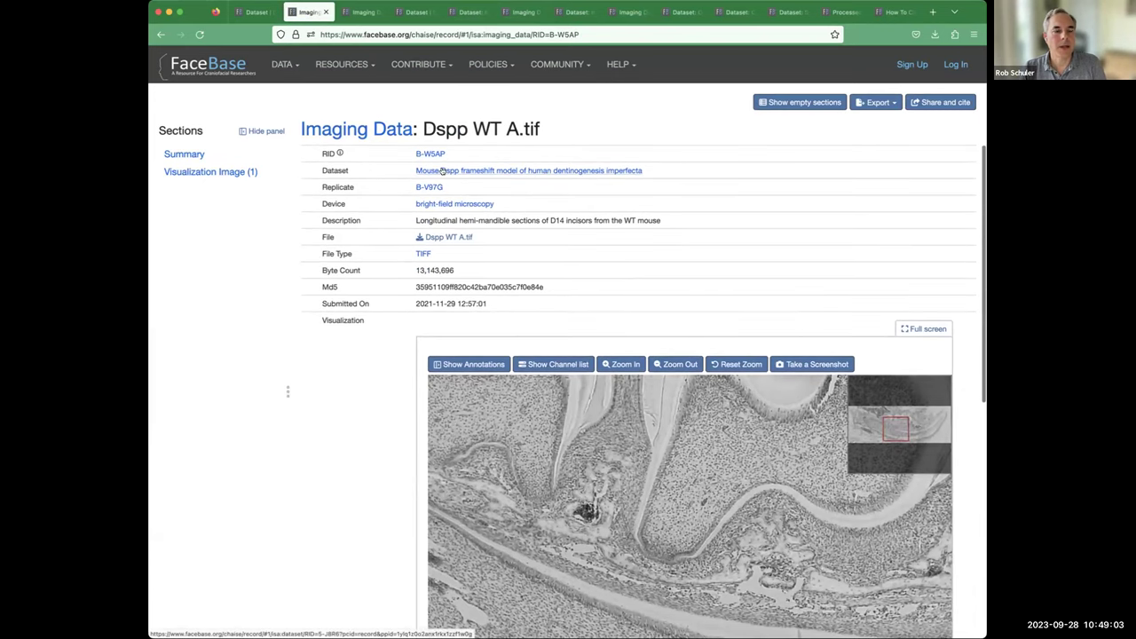
Step: Go back to the parent Mouse Dspp frameshift model dataset and check its available export formats
left_click(442, 170)
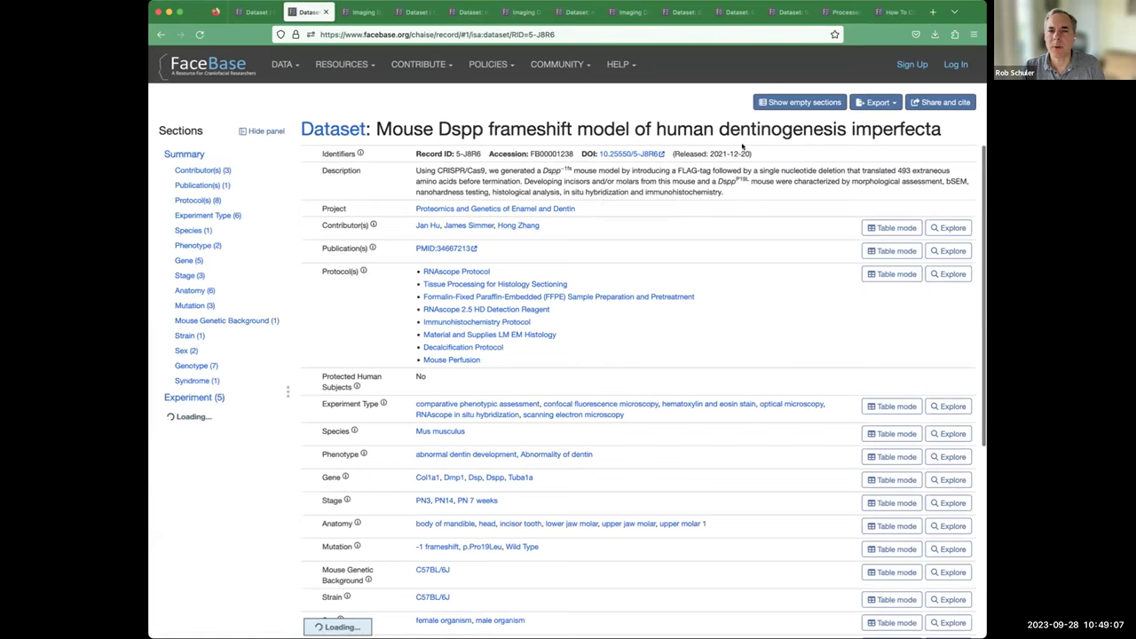
left_click(889, 103)
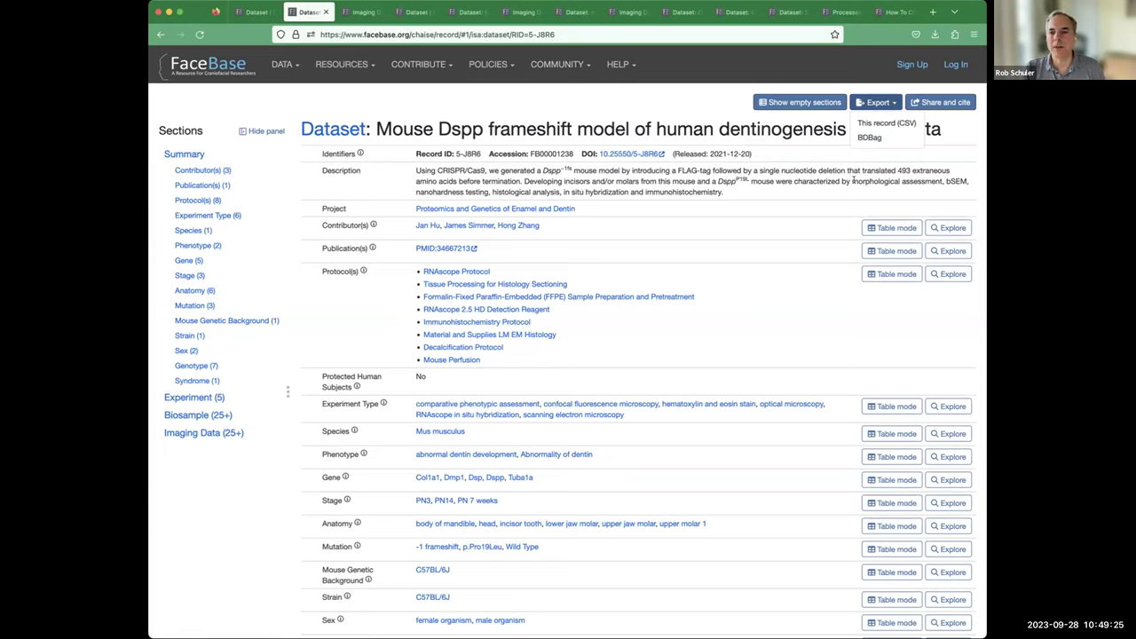
left_click(853, 180)
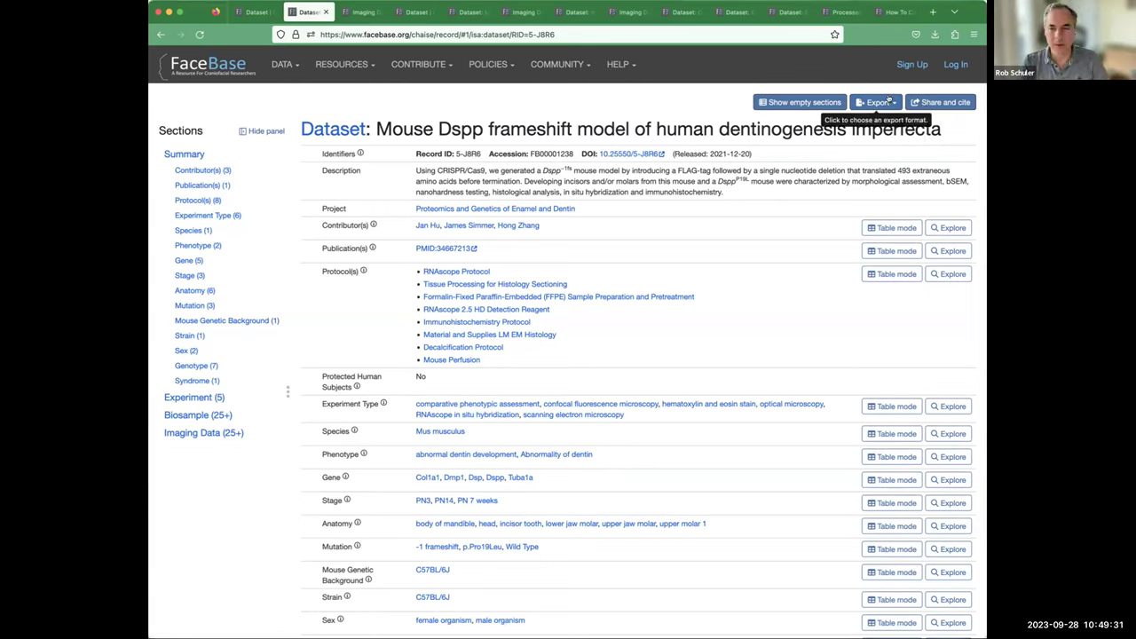
Step: View the dataset's share links, highlight its data citation text, and close the Share and Cite dialog
left_click(937, 104)
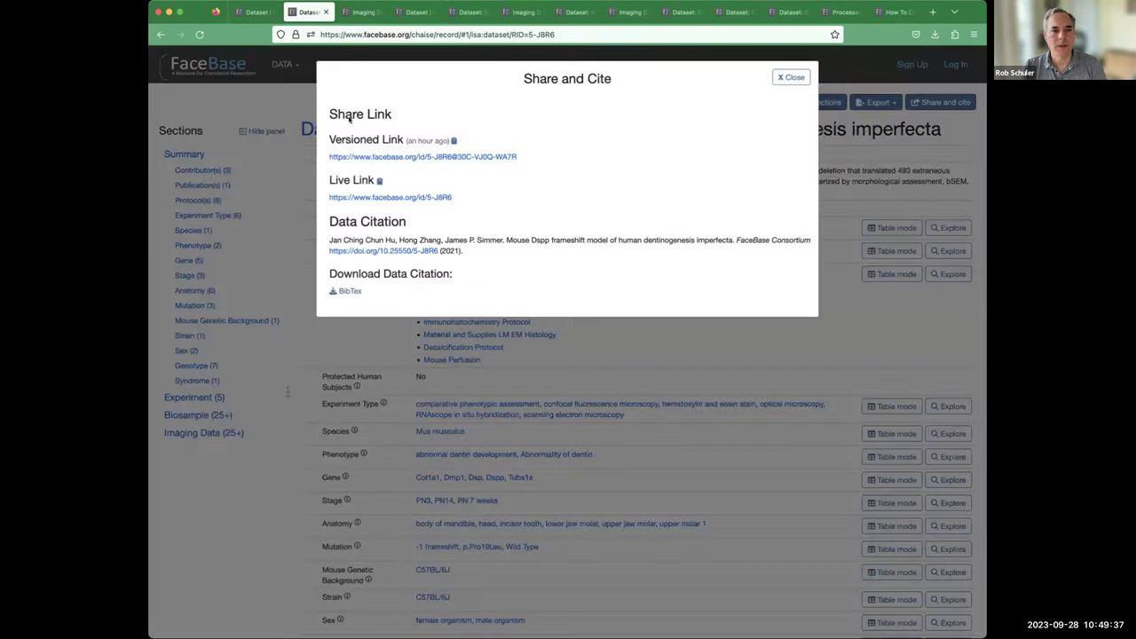
left_click_drag(330, 239, 499, 258)
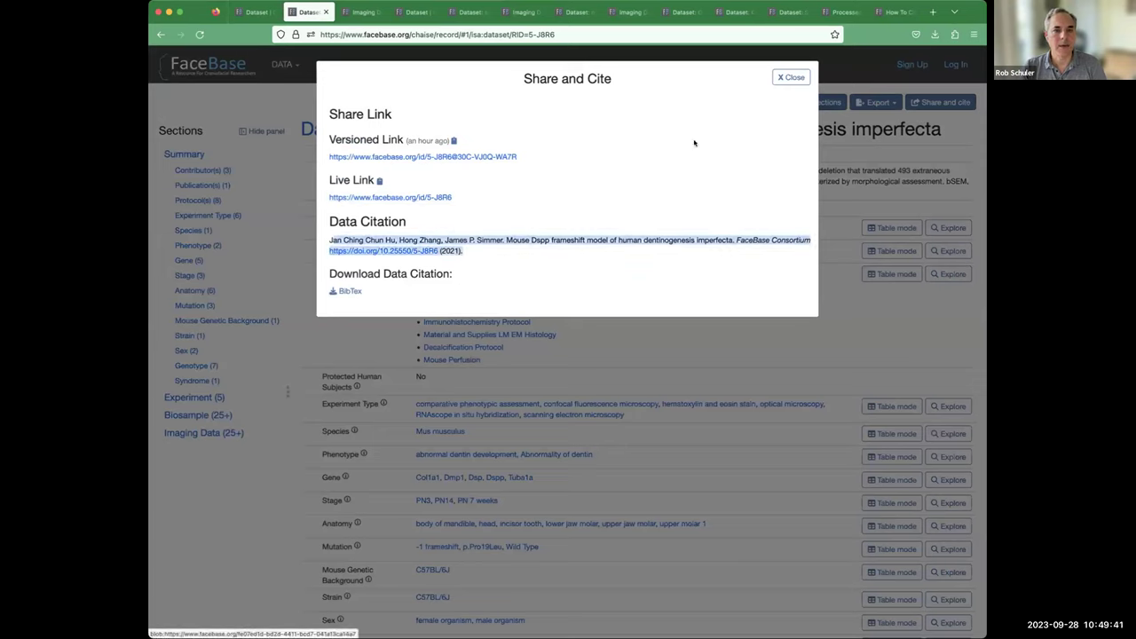
left_click(788, 77)
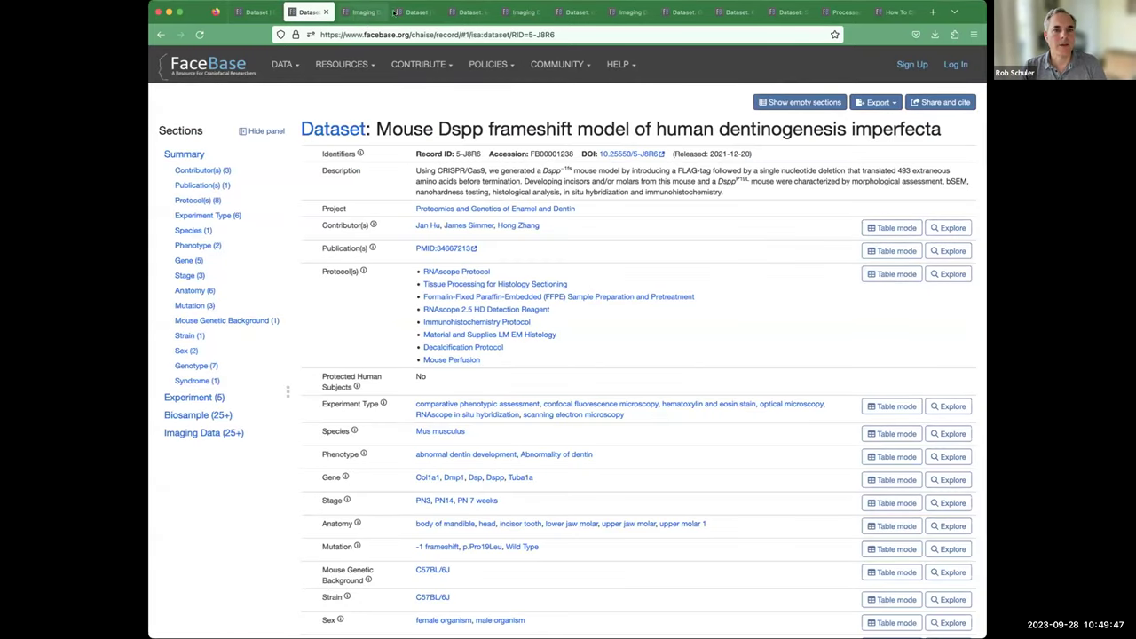
Step: Switch to the already open browser tab with the 4 x P18 molar.tif imaging record
left_click(416, 13)
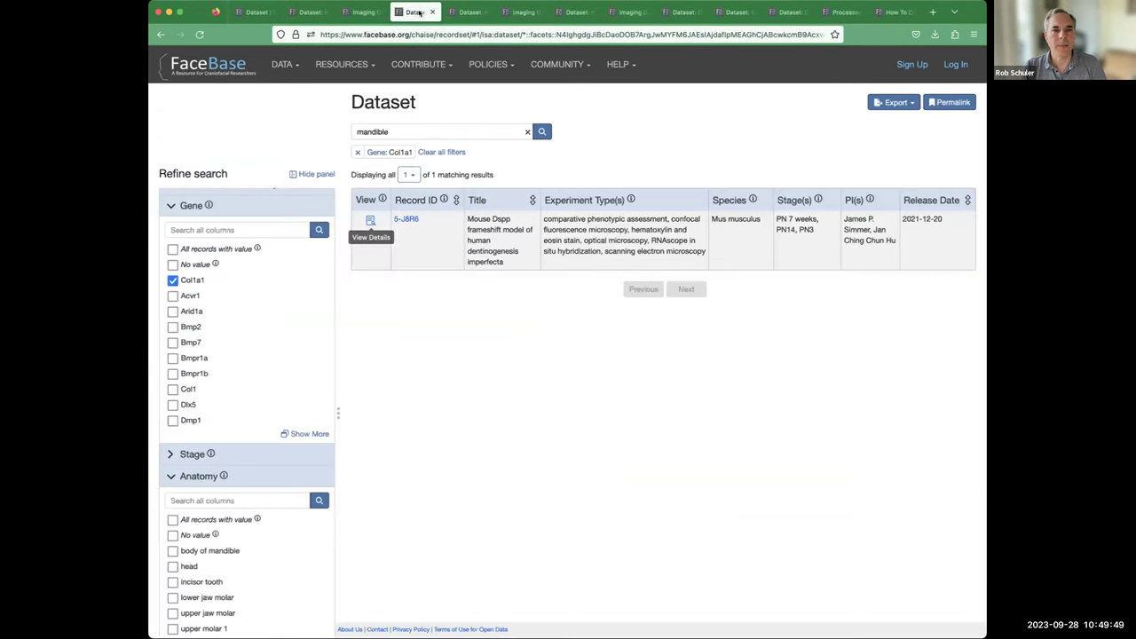
left_click(463, 13)
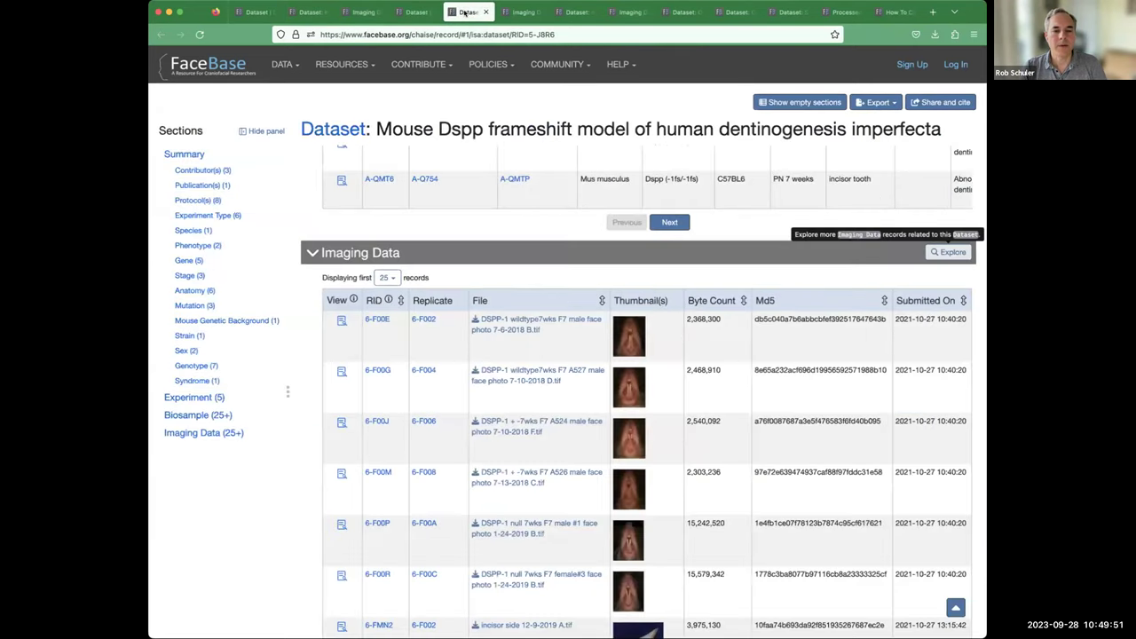
left_click(524, 12)
left_click(576, 12)
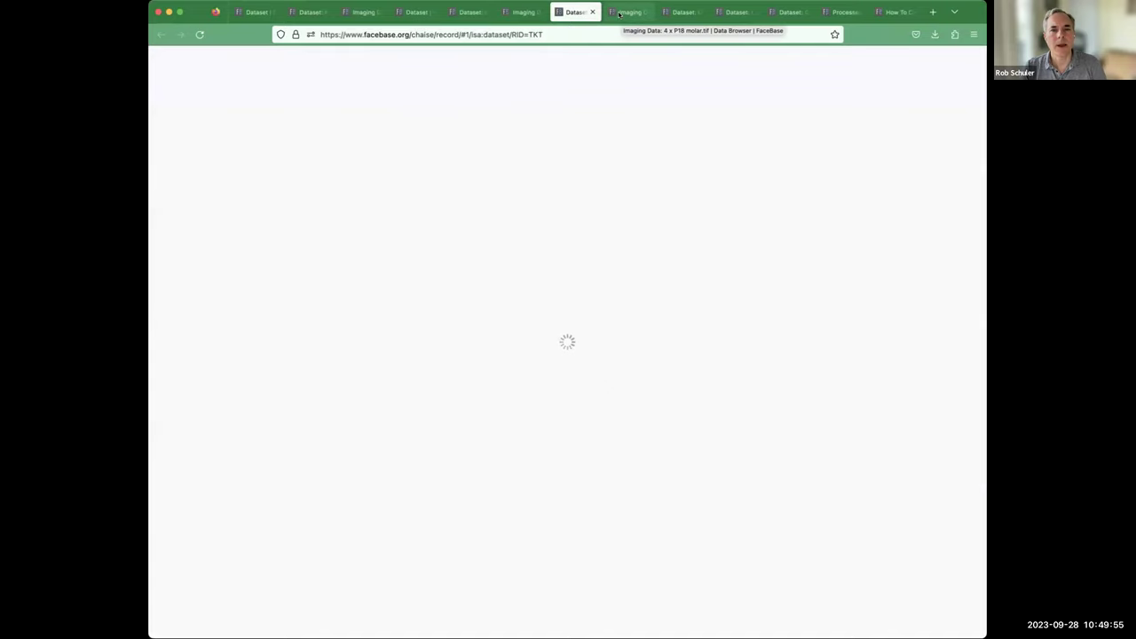
left_click(618, 12)
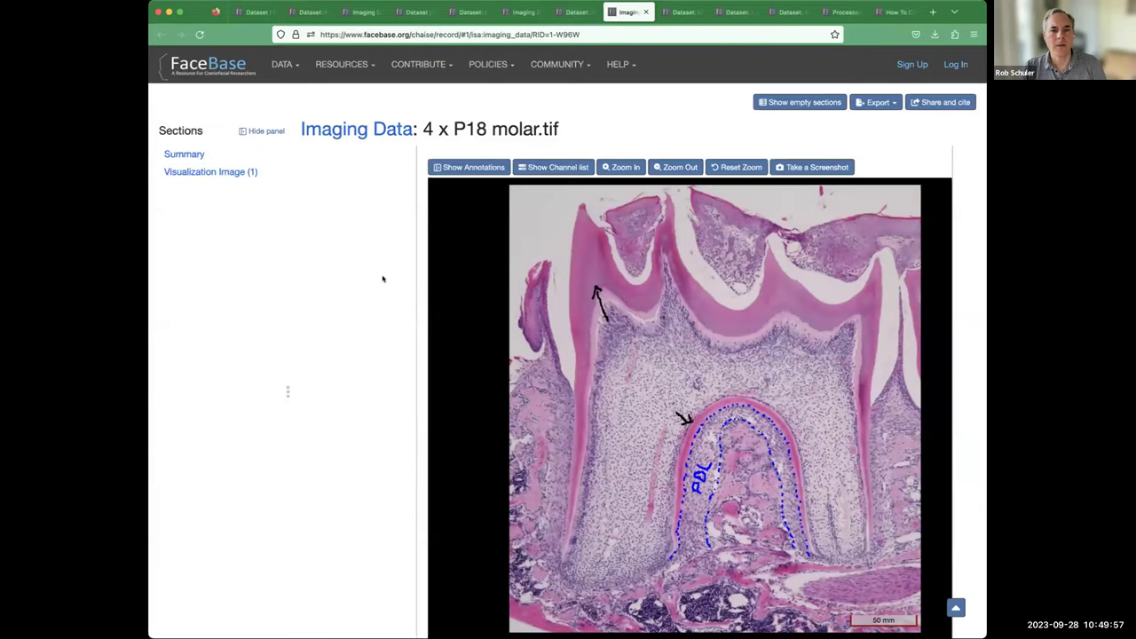
Step: Examine the annotated 4 x P18 molar.tif image and zoom into the region around the PDL annotation
scroll(381, 292, "up", 3)
scroll(380, 292, "down", 3)
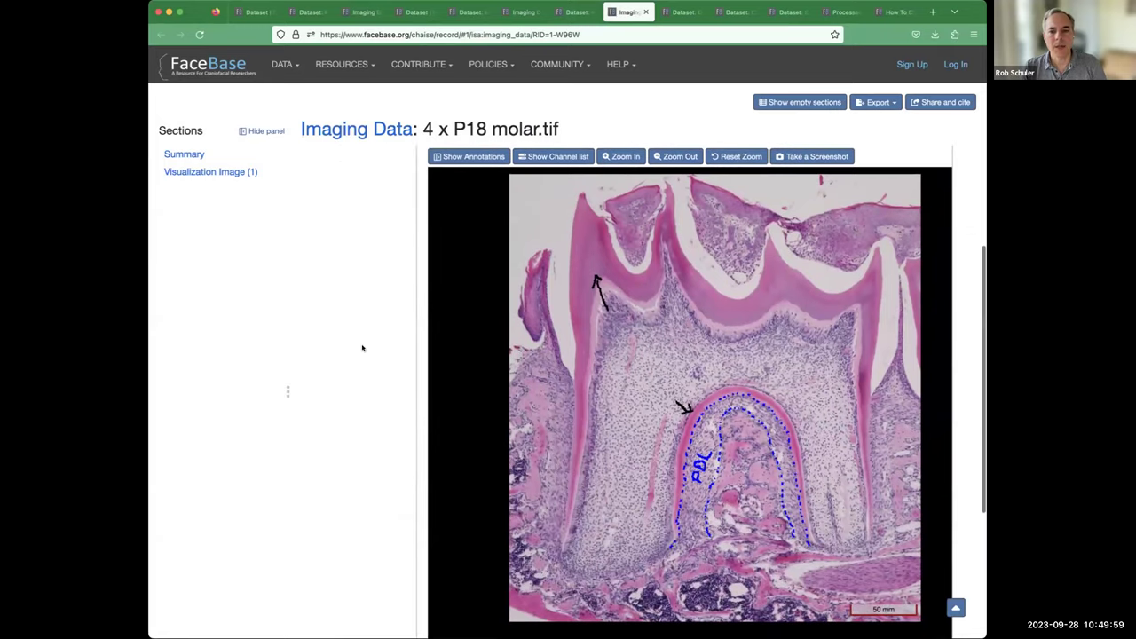
scroll(368, 408, "down", 3)
scroll(386, 299, "up", 2)
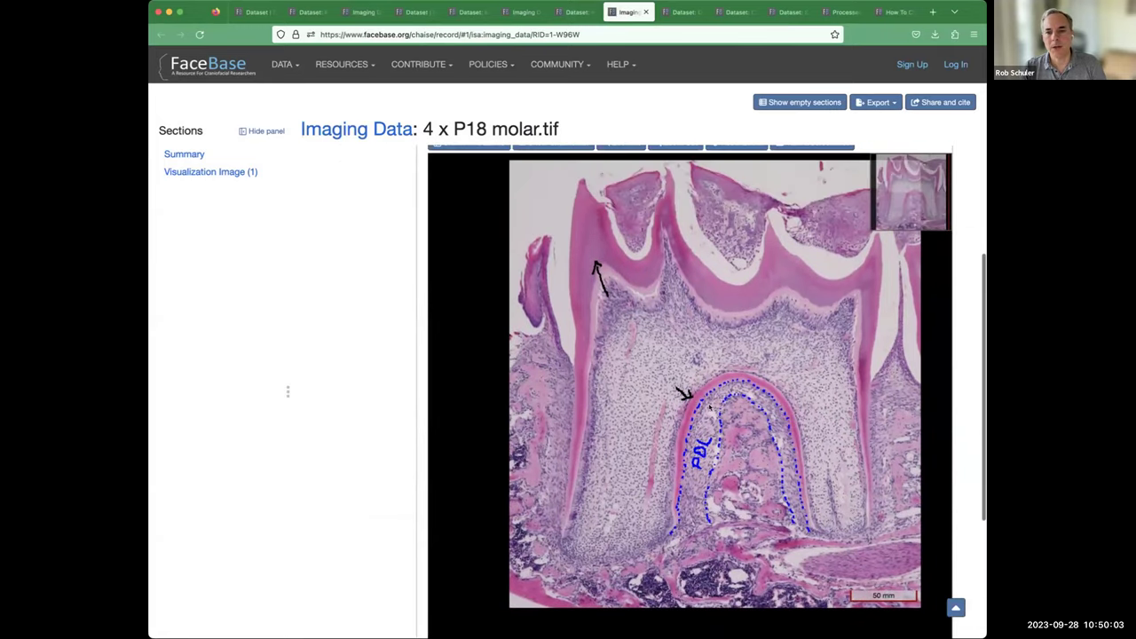
scroll(653, 334, "up", 2)
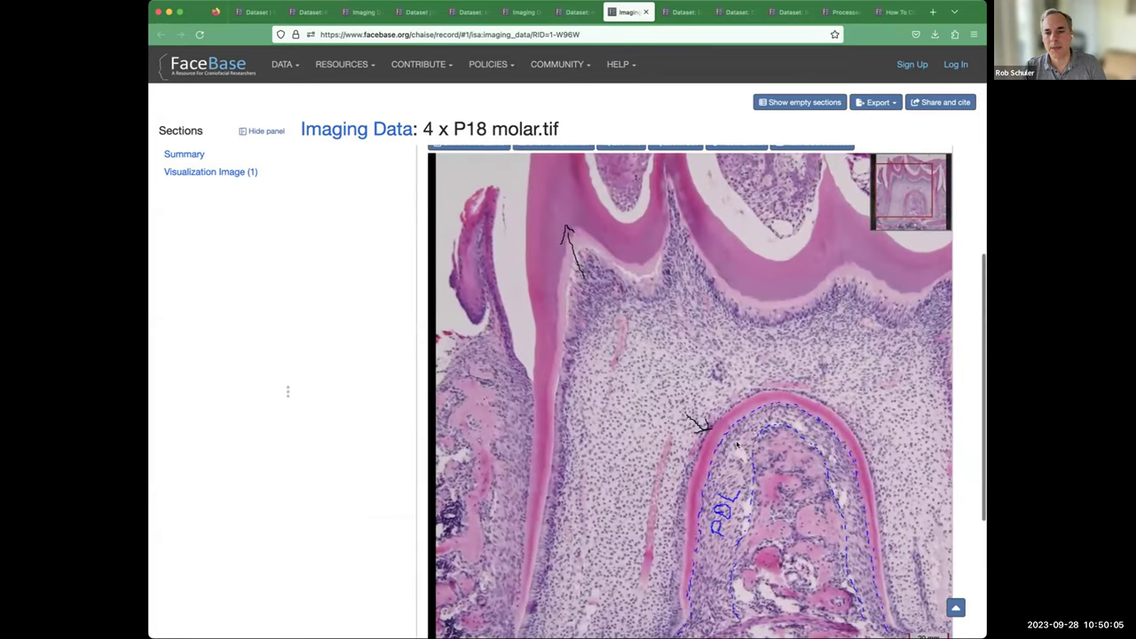
scroll(373, 287, "up", 1)
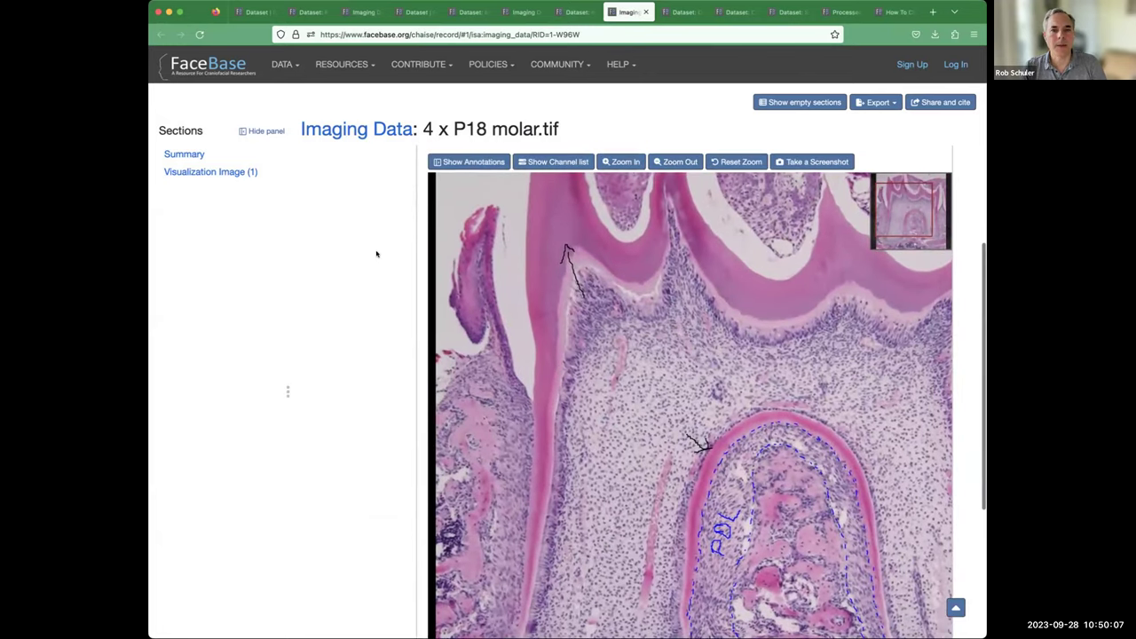
Step: Switch to the open Osr2-Cre;Ror2fl/fl postnatal mouse molars dataset and review its summary, study design and thumbnail
left_click(678, 12)
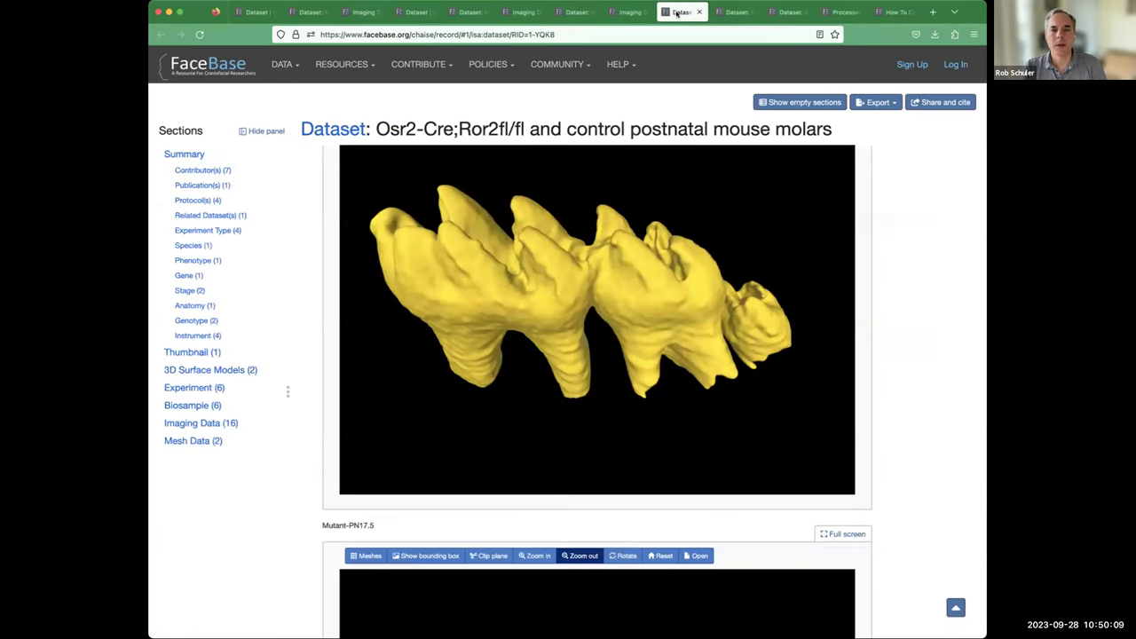
scroll(898, 293, "up", 10)
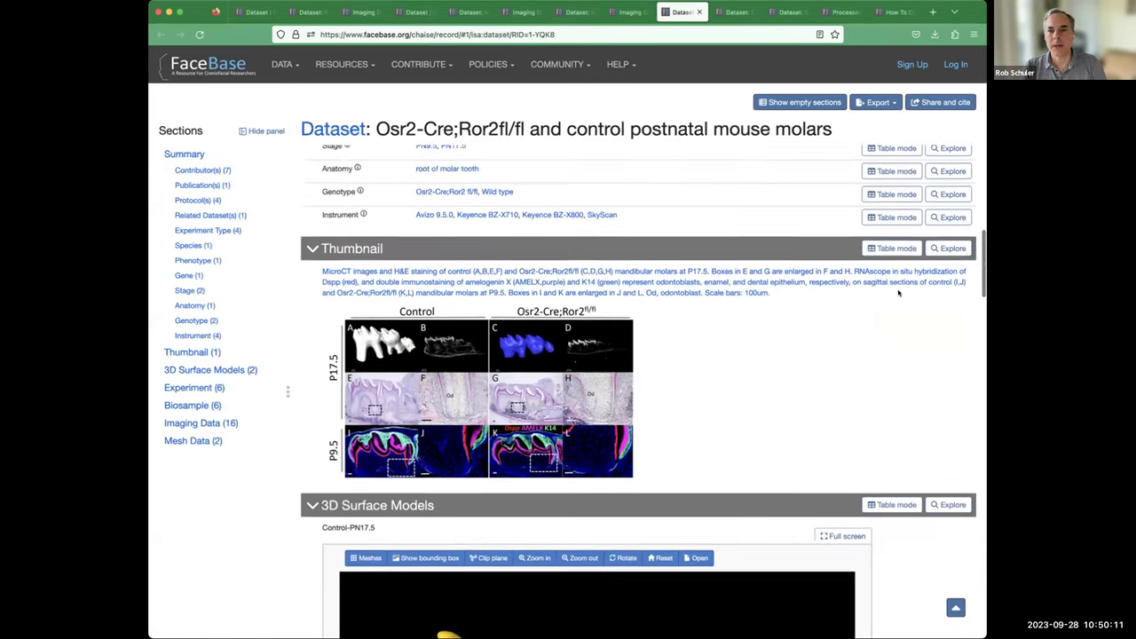
scroll(898, 293, "up", 3)
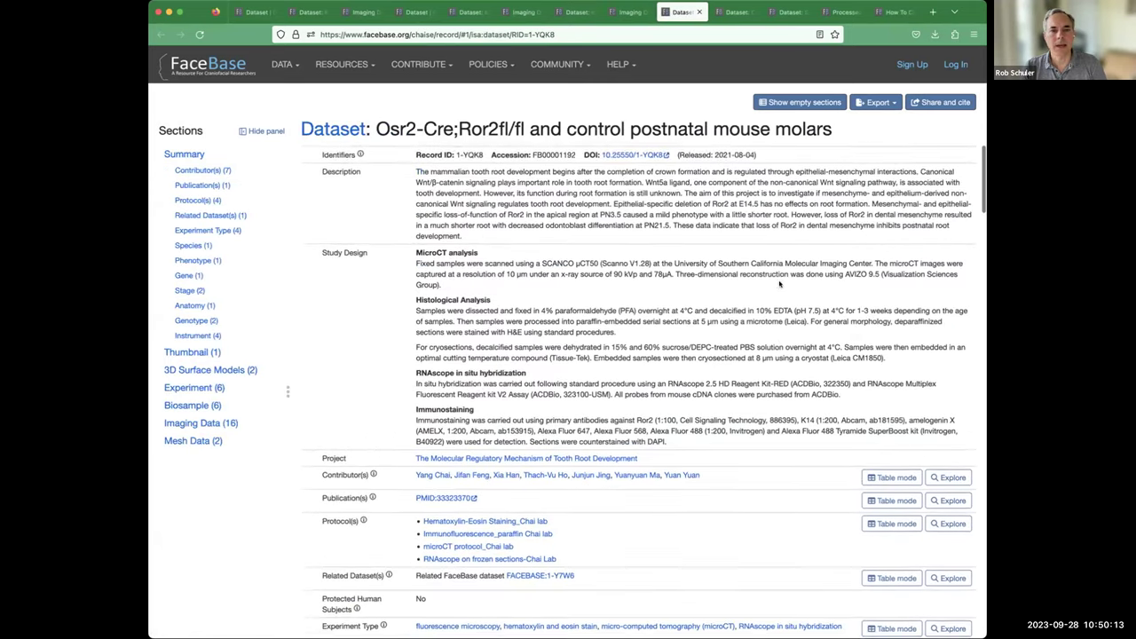
scroll(856, 340, "down", 12)
scroll(855, 340, "down", 4)
scroll(855, 340, "up", 2)
scroll(893, 319, "up", 1)
Step: Rotate the Control-PN17.5 and Mutant-PN17.5 3D surface models to inspect the molars from different angles
left_click_drag(481, 316, 622, 298)
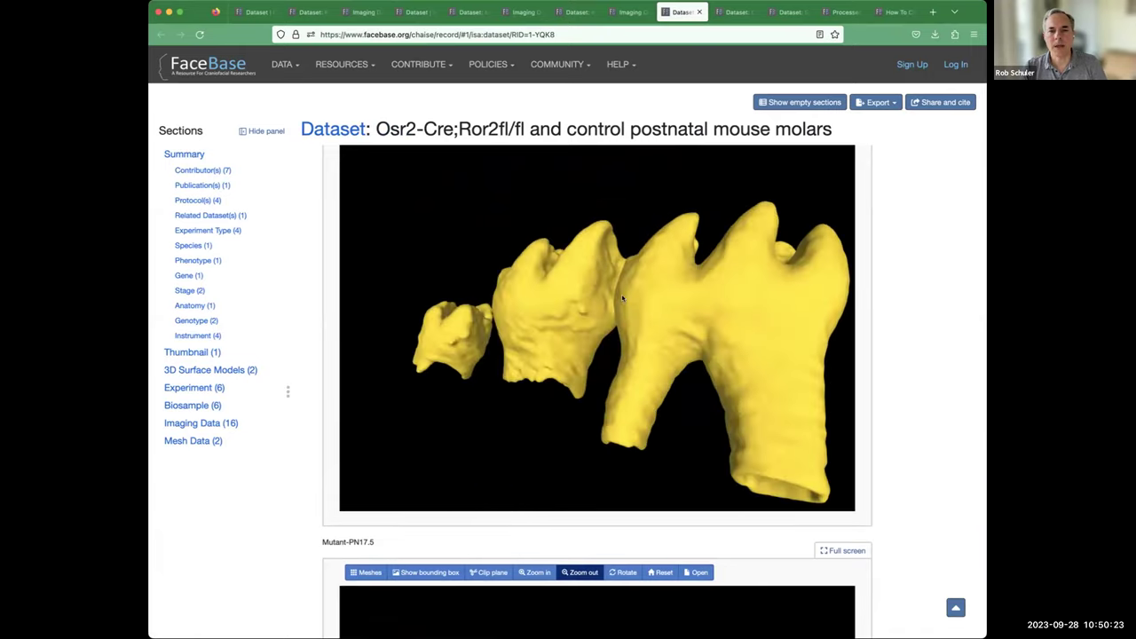
mouse_move(766, 348)
left_mouse_down()
mouse_move(611, 370)
mouse_move(693, 373)
mouse_move(773, 352)
left_mouse_up()
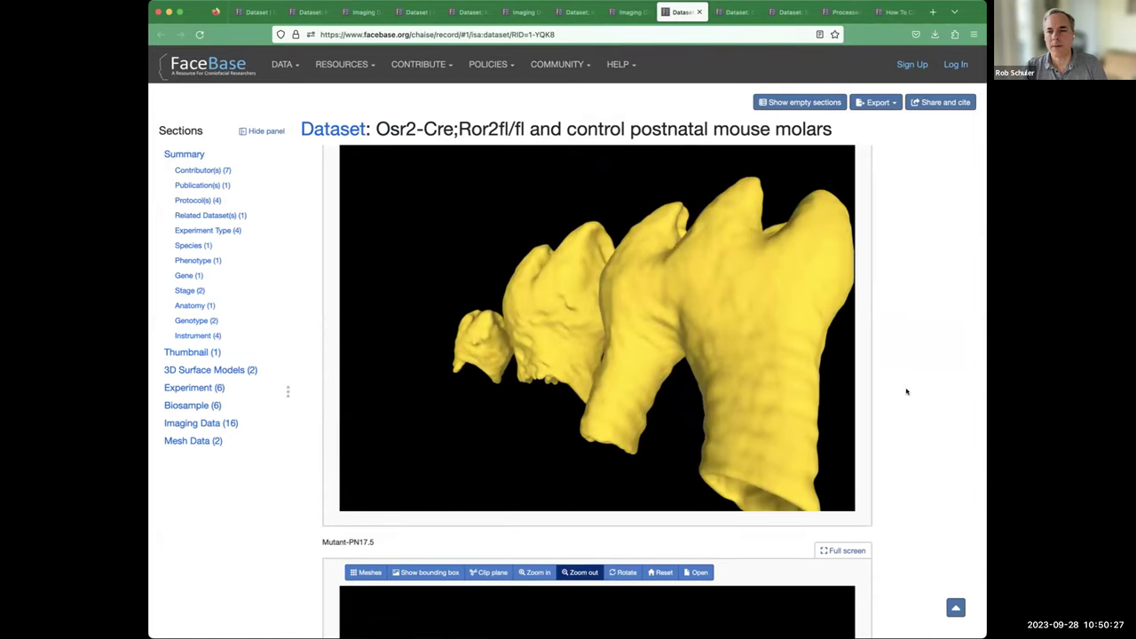
scroll(905, 390, "down", 3)
scroll(906, 390, "down", 4)
left_click_drag(693, 444, 702, 505)
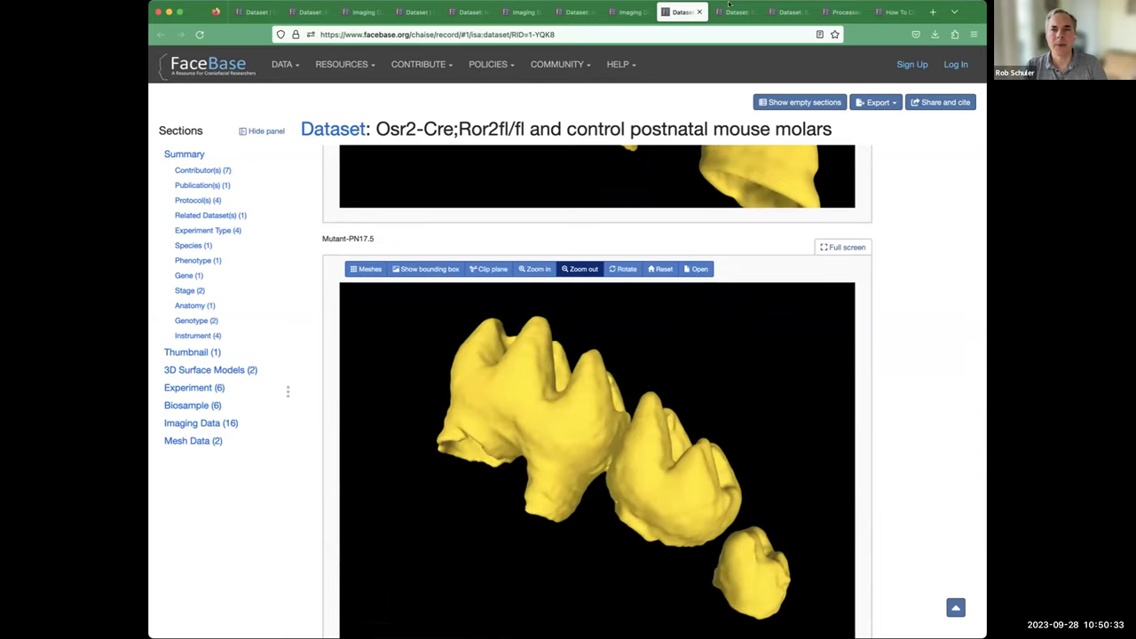
Step: Switch to the open ChIP-seq and RNA-seq e11.5 mouse face subregions dataset and examine the tracks in its embedded Genome Browser
left_click(733, 11)
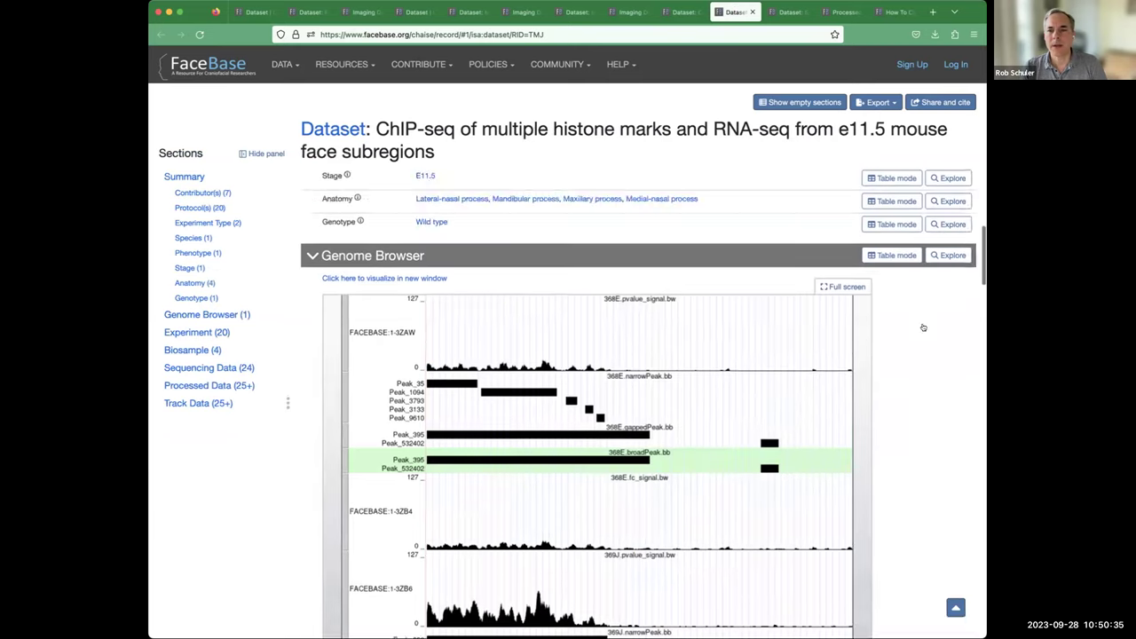
scroll(924, 329, "down", 5)
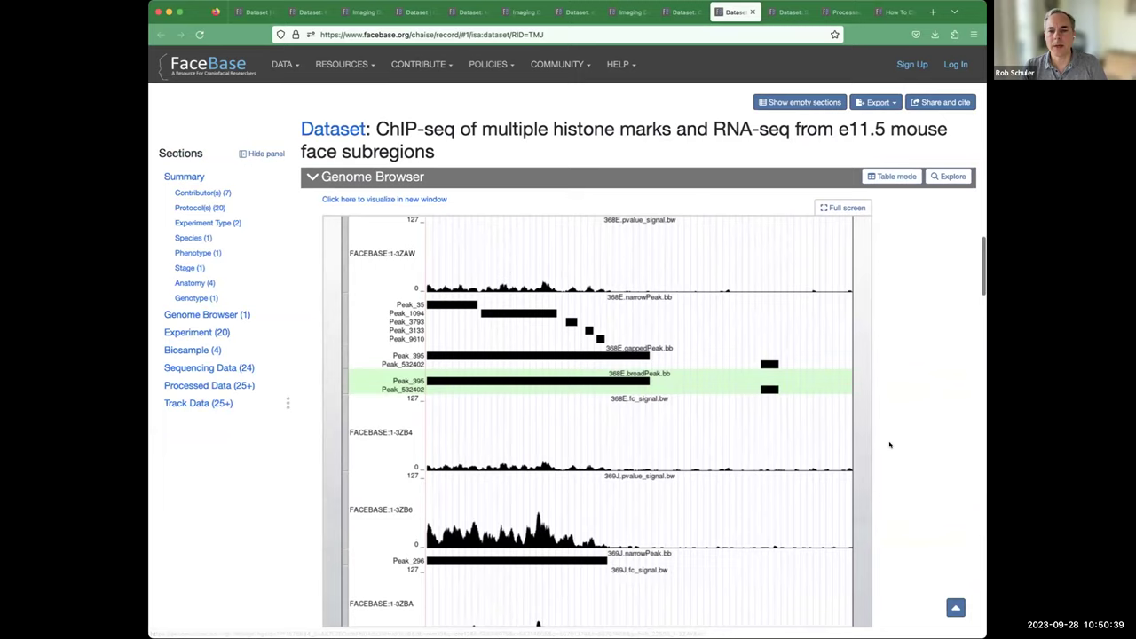
scroll(920, 393, "up", 2)
scroll(920, 393, "down", 2)
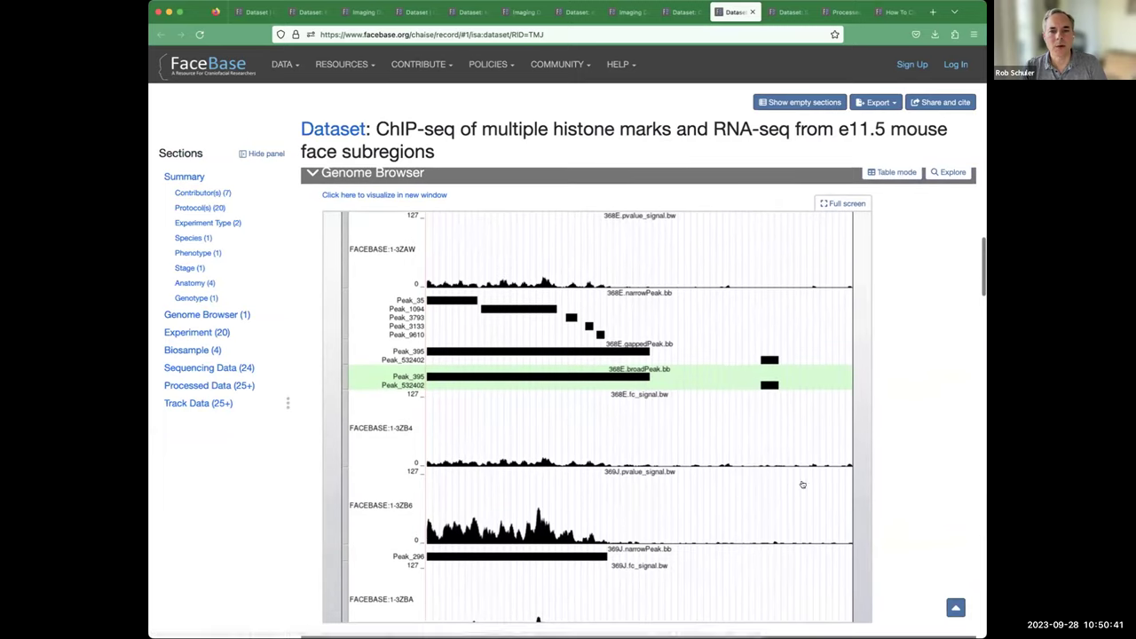
scroll(674, 397, "up", 5)
scroll(674, 398, "down", 5)
scroll(670, 431, "down", 2)
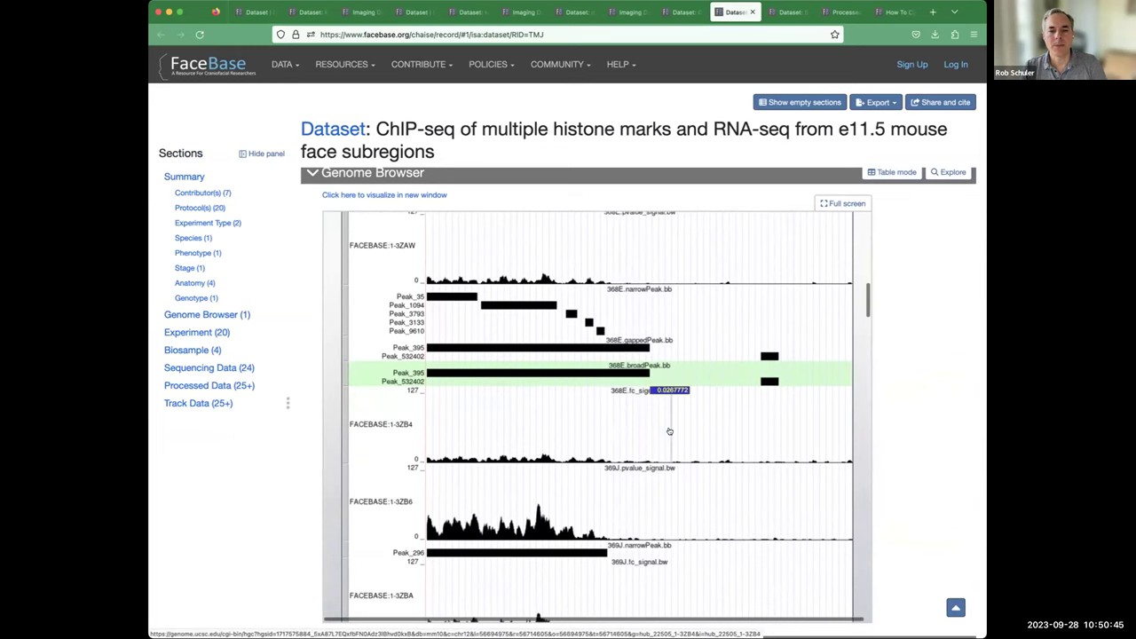
scroll(672, 474, "down", 6)
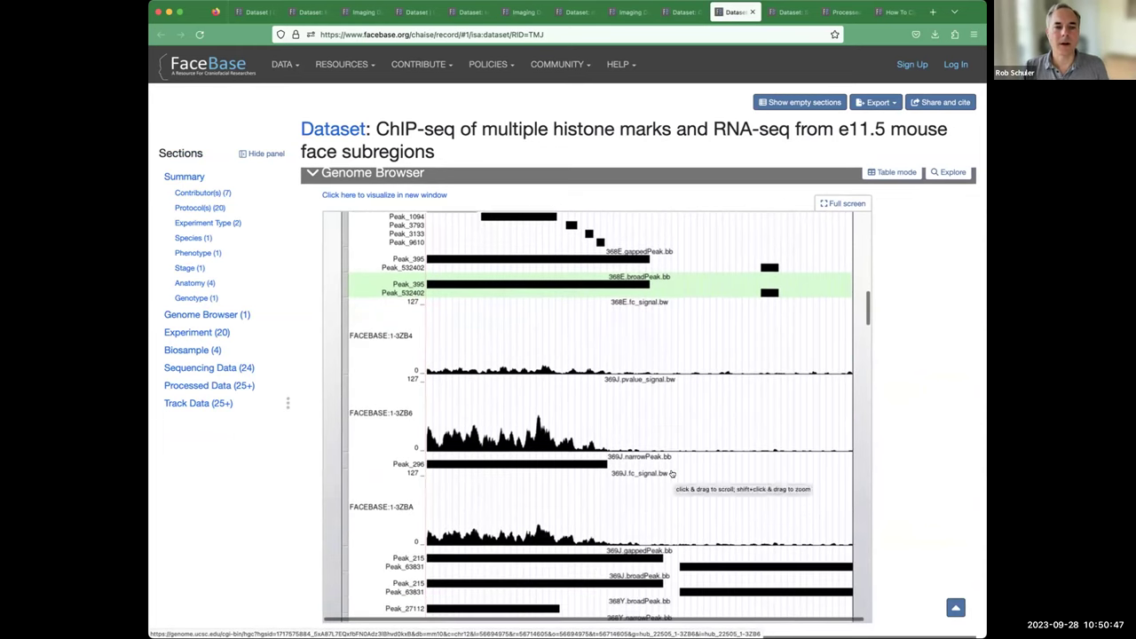
scroll(672, 475, "up", 6)
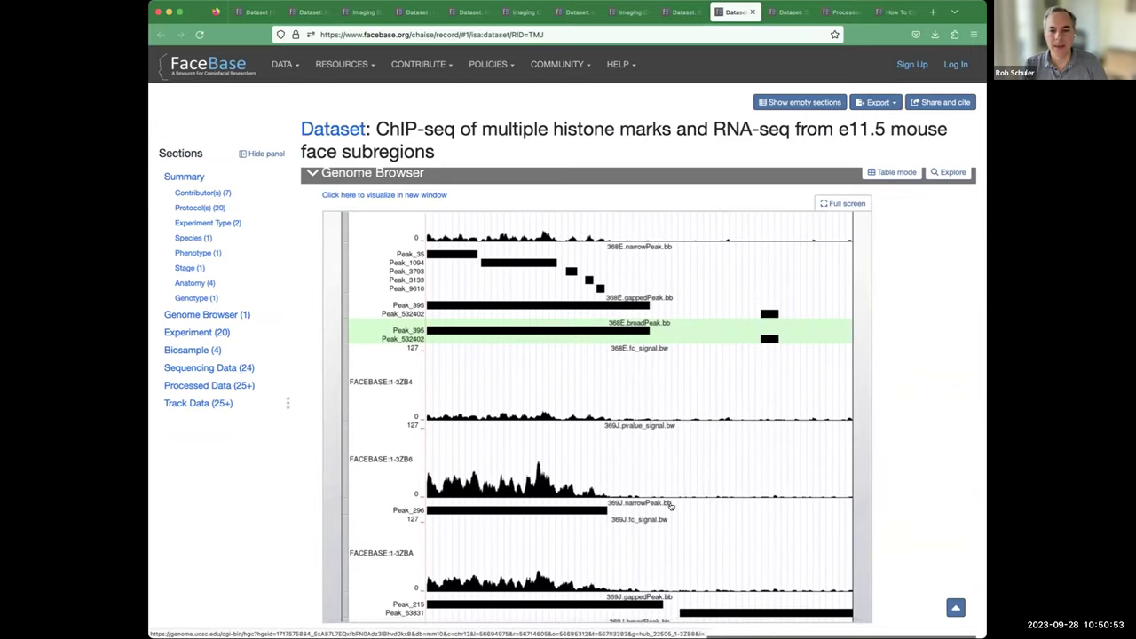
scroll(673, 504, "down", 2)
scroll(684, 415, "up", 1)
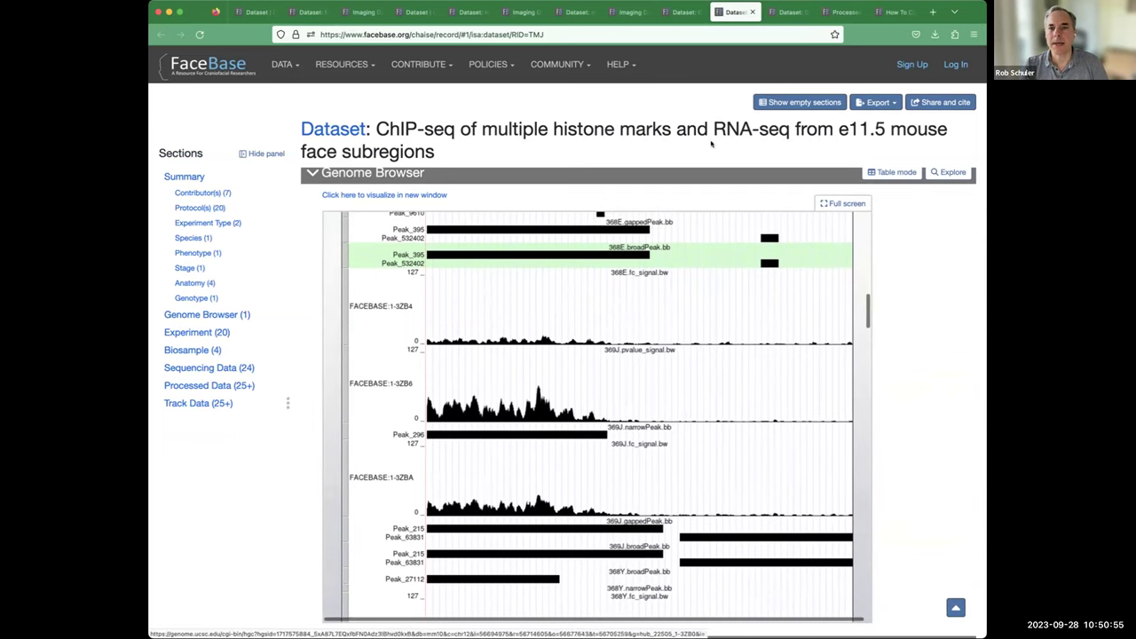
scroll(902, 464, "down", 2)
scroll(903, 461, "up", 2)
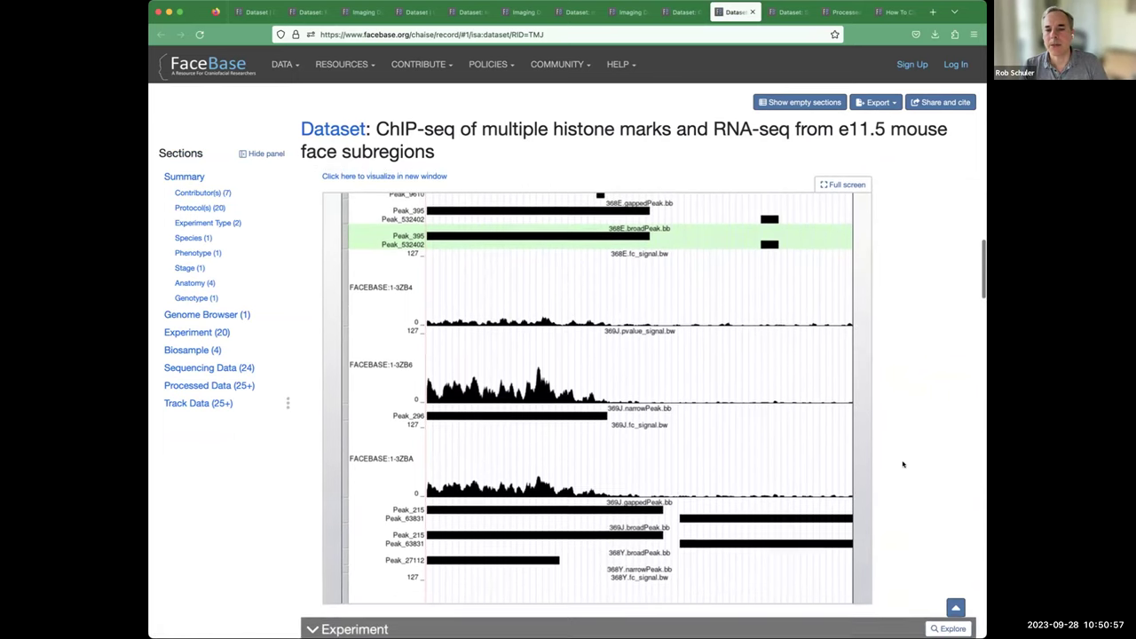
scroll(656, 433, "down", 1)
Step: Switch to the open talpid2 avian mutant single cell transcriptomics dataset and review its biosample, sequencing and processed data tables
key("ctrl+Tab")
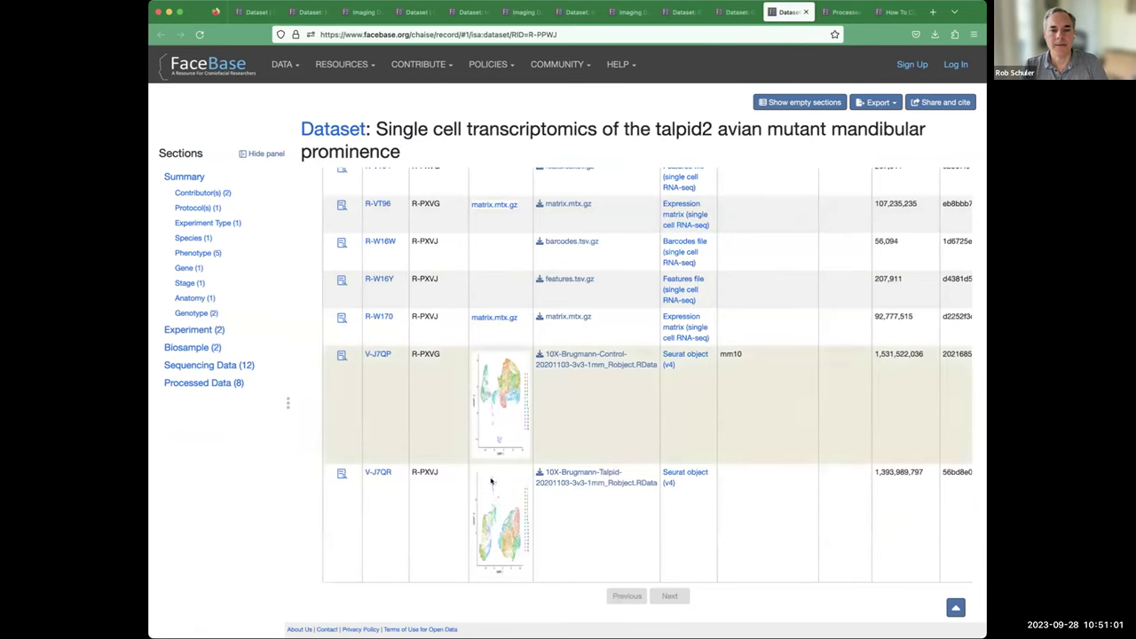
scroll(550, 271, "up", 3)
scroll(552, 277, "up", 15)
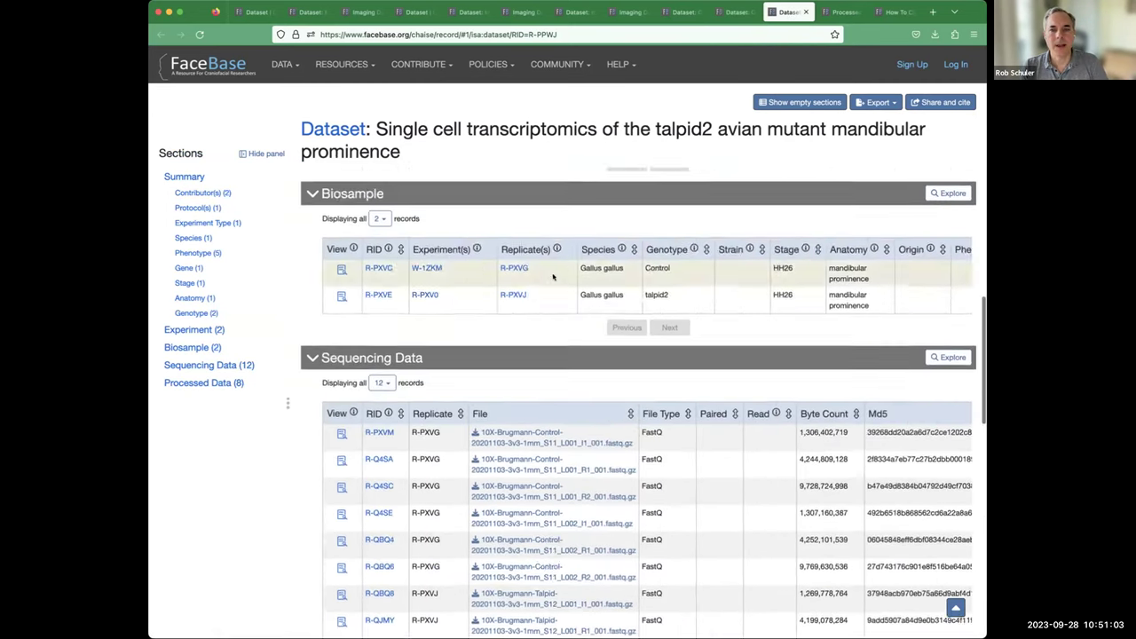
scroll(553, 276, "down", 20)
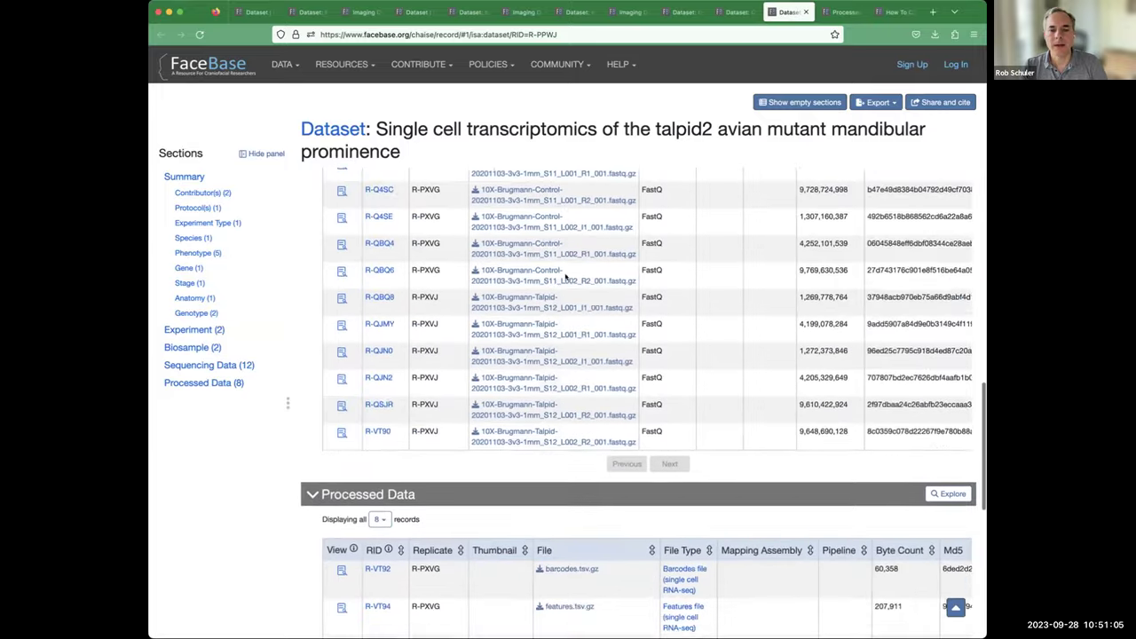
Step: In the open 10X-Brugmann-Control processed data record, set the UCSC Cell Browser layout to Seurat pca
left_click(845, 12)
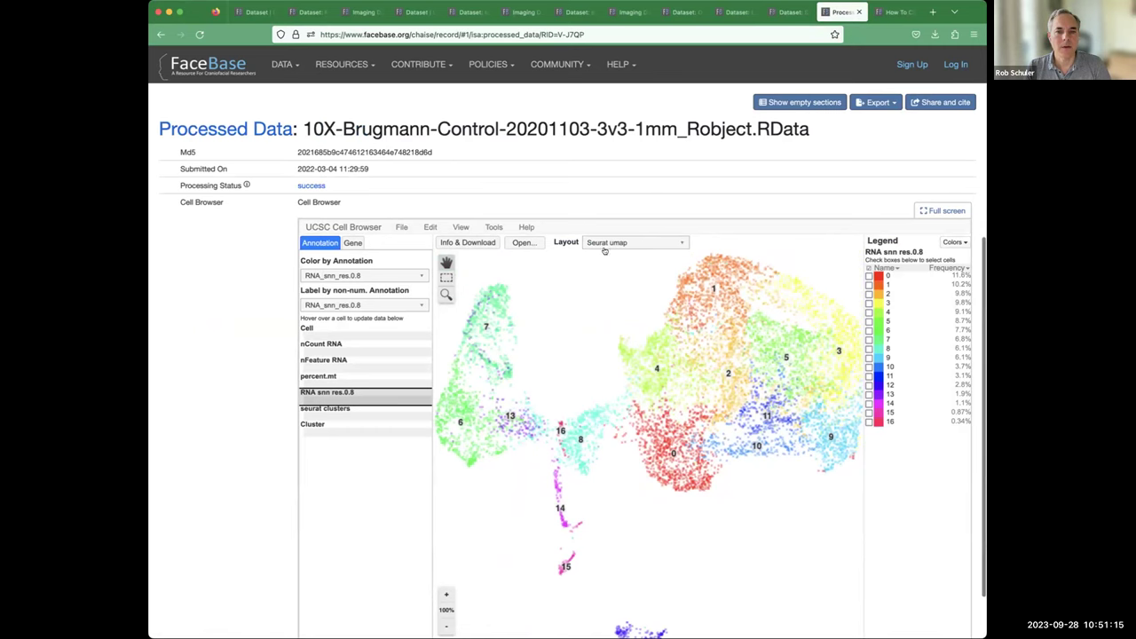
left_click(645, 244)
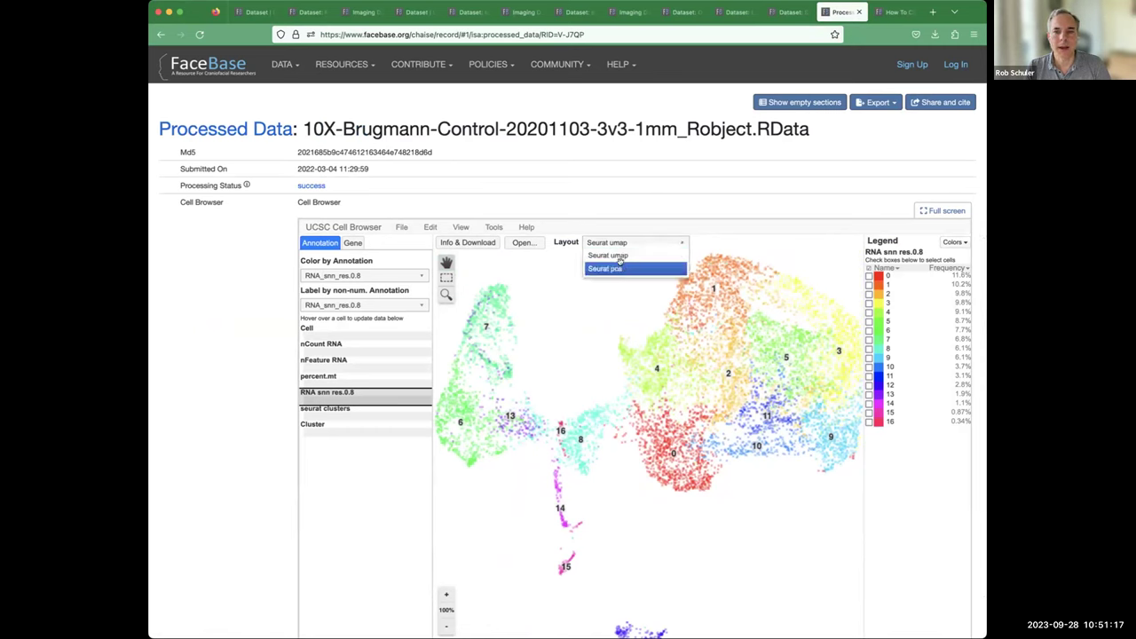
left_click(622, 266)
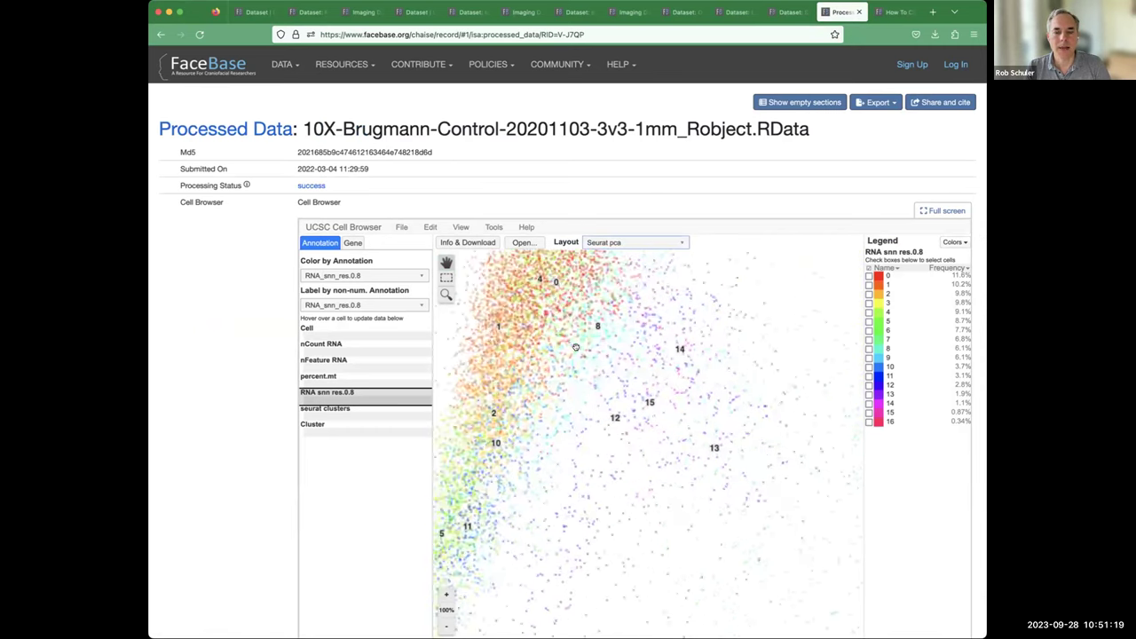
Step: Return to the open dataset record RID=TKT, reload it, and open its address in a new browser tab
left_click(575, 12)
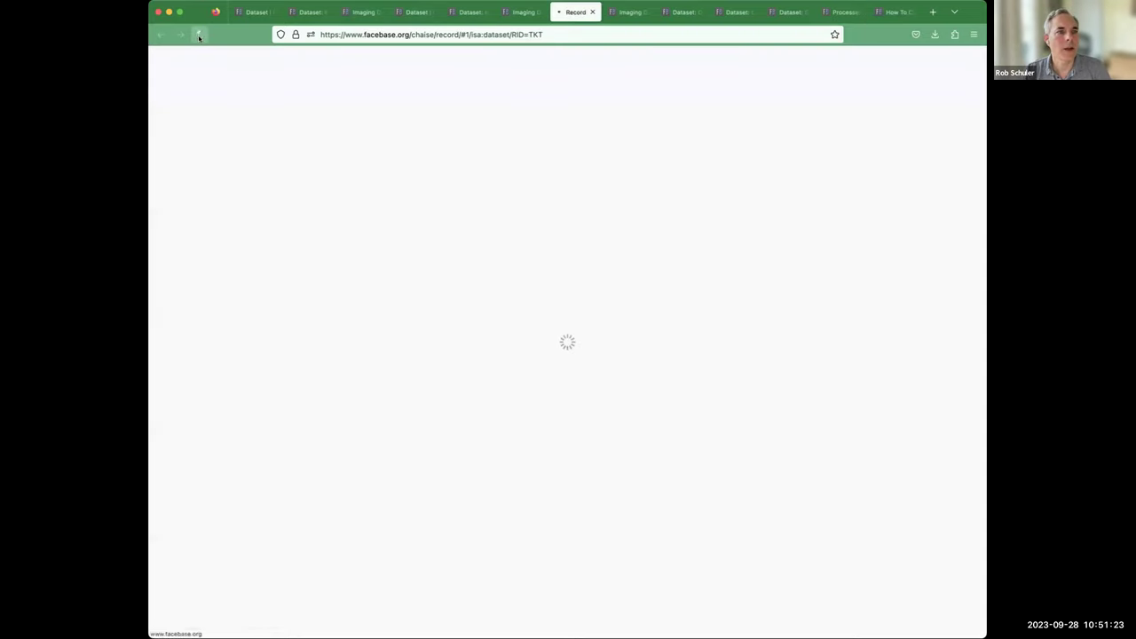
left_click(778, 31)
key("Return")
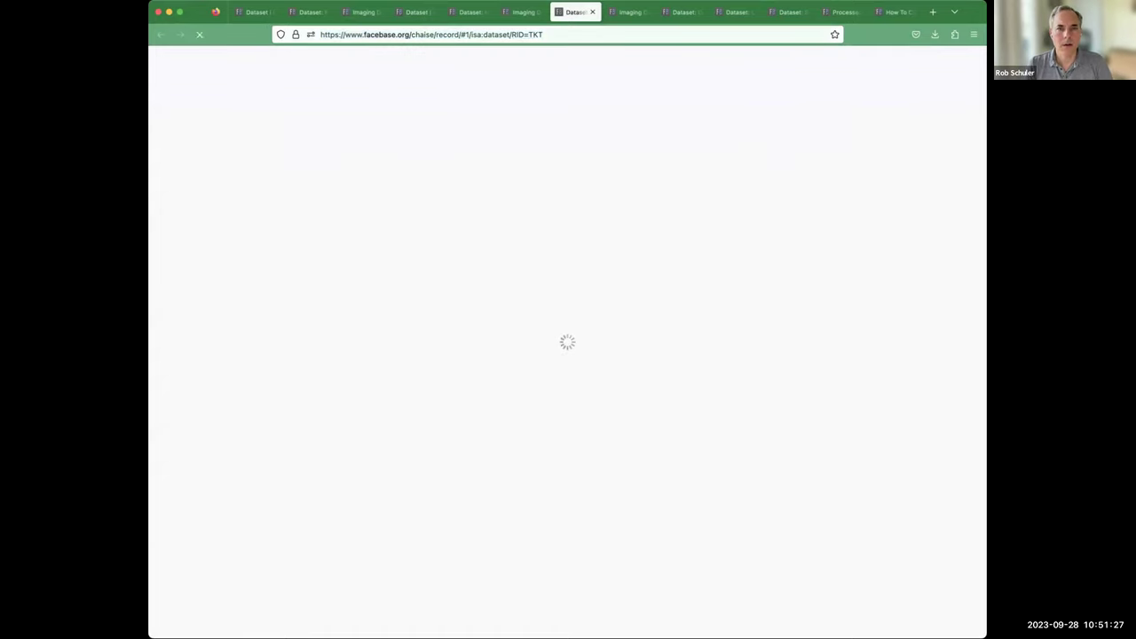
left_click(464, 34)
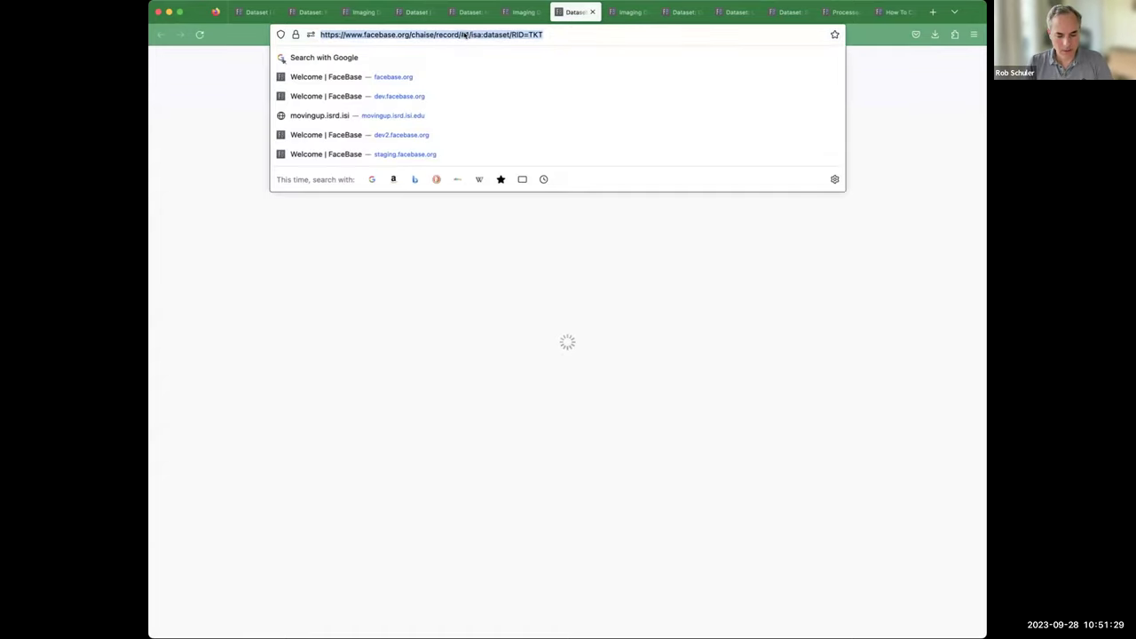
key("Return")
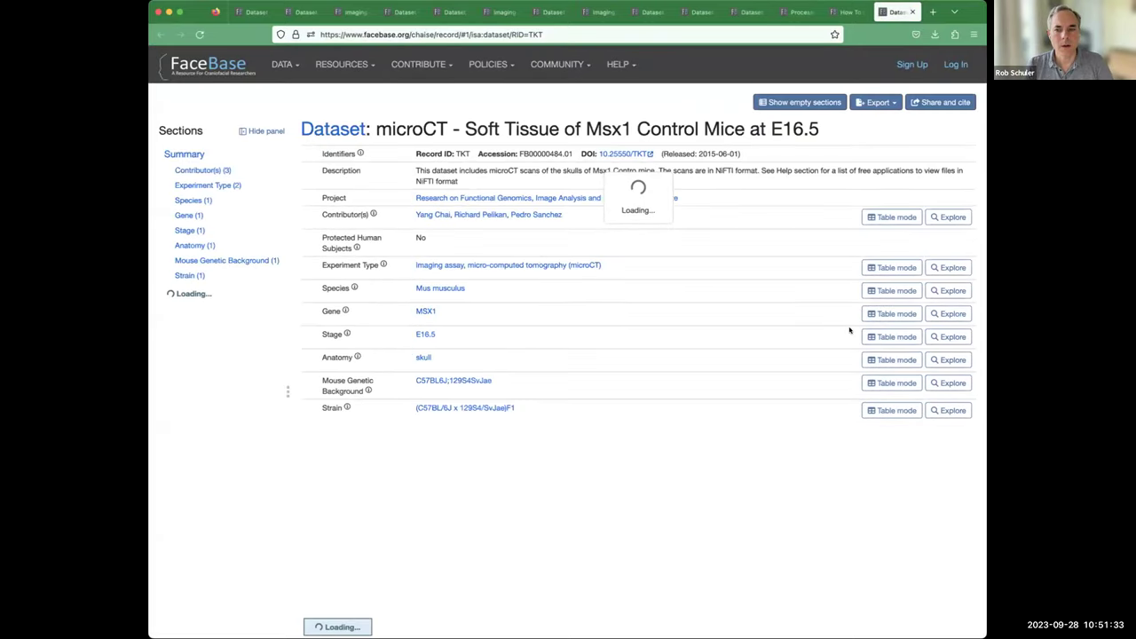
Step: Look through the Msx1 control mice dataset's thumbnails and load the downsampled preview of AH256CCMB_Msx1 control_Tissue.nii.gz
scroll(932, 500, "down", 2)
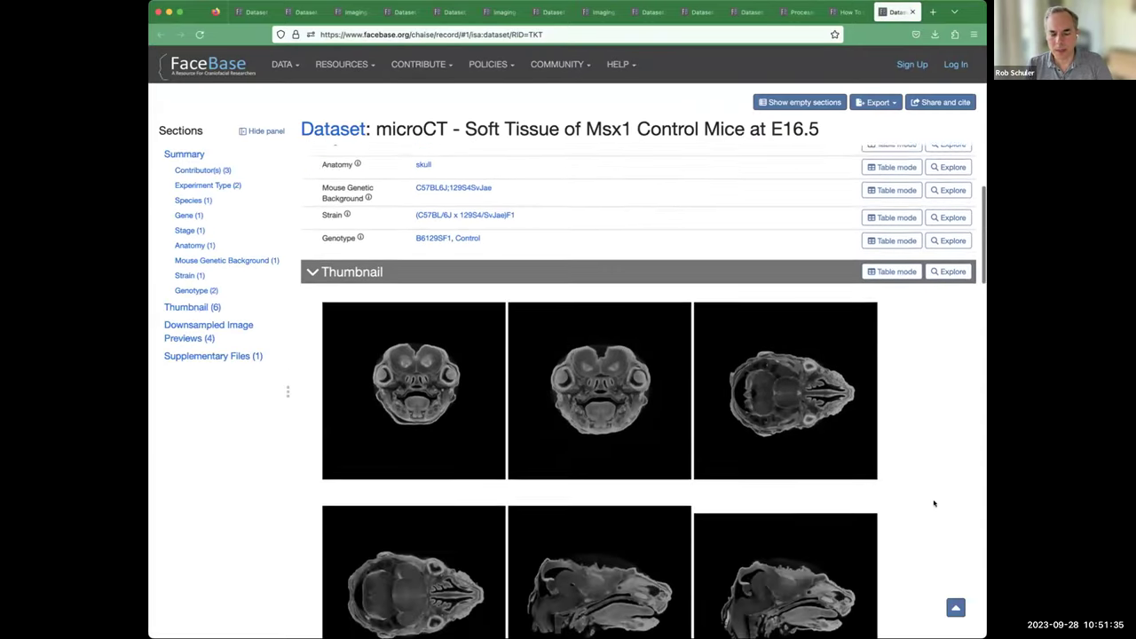
scroll(934, 503, "down", 7)
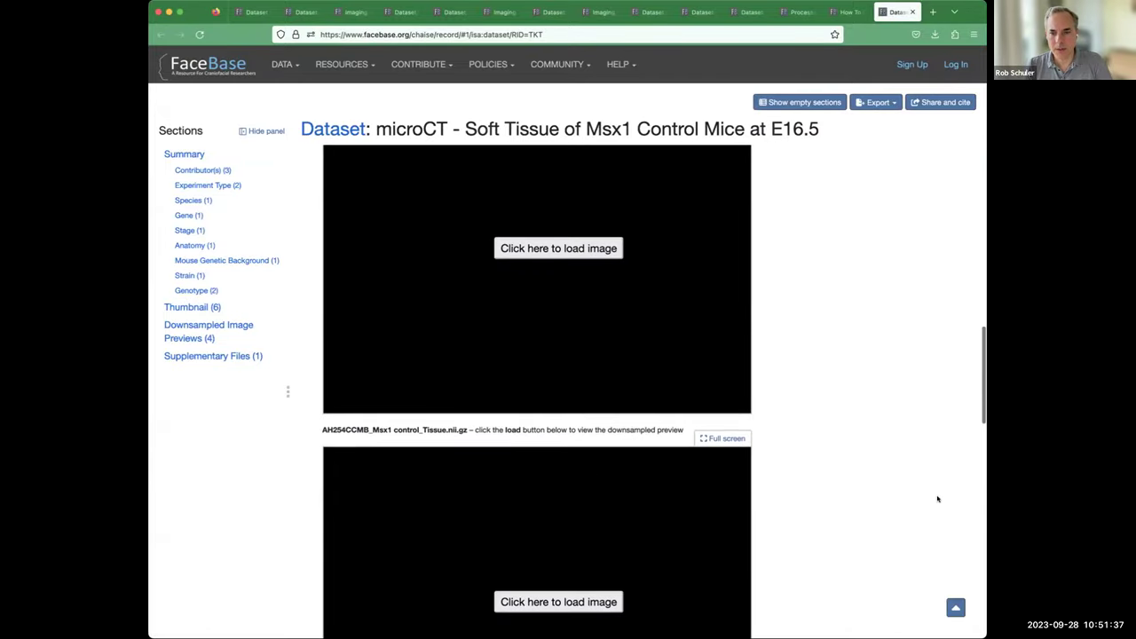
scroll(937, 499, "up", 4)
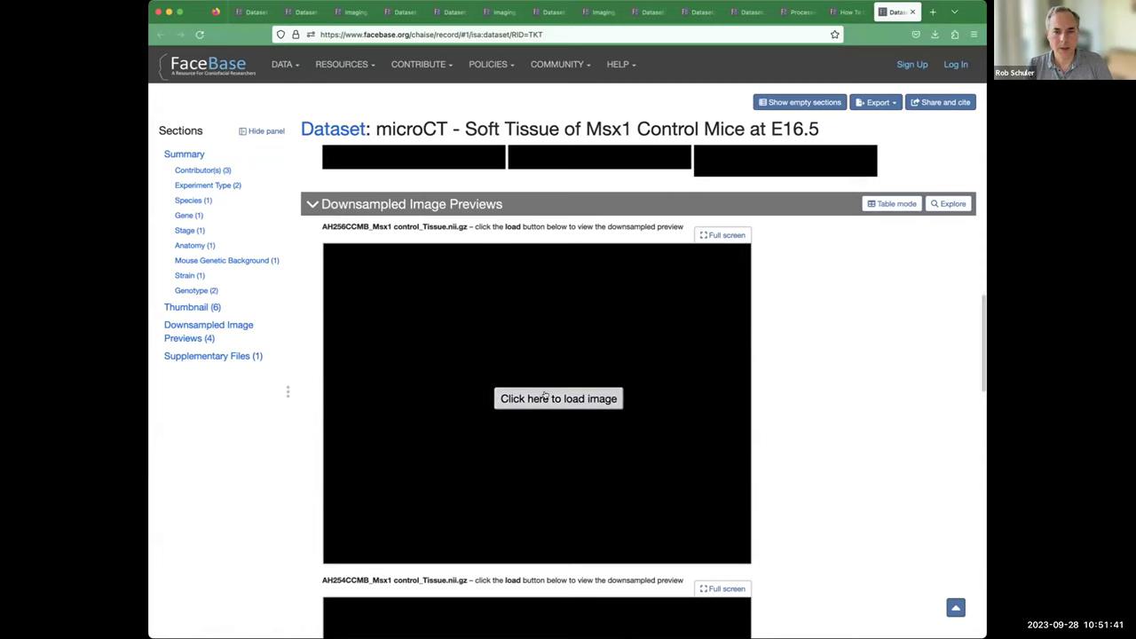
left_click(545, 396)
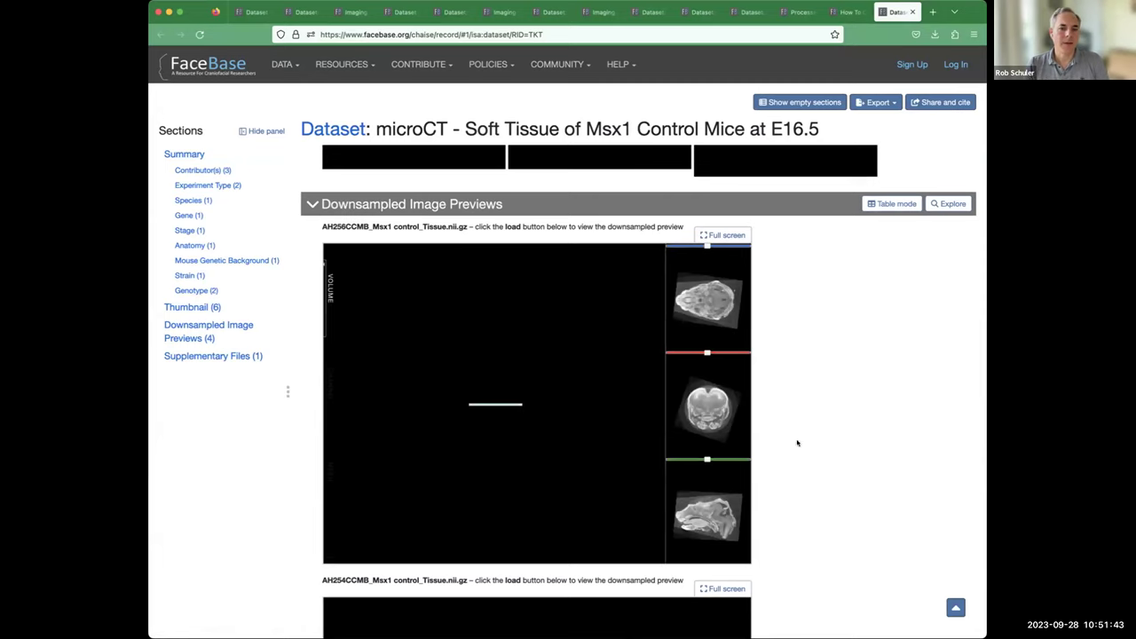
Step: Rotate the microCT preview's 3D slice view and slightly shift the slice plane marked in green
left_click_drag(416, 429, 474, 448)
left_click_drag(436, 421, 622, 454)
mouse_move(710, 463)
left_mouse_down()
mouse_move(729, 460)
mouse_move(704, 460)
left_mouse_up()
left_click_drag(497, 471, 373, 355)
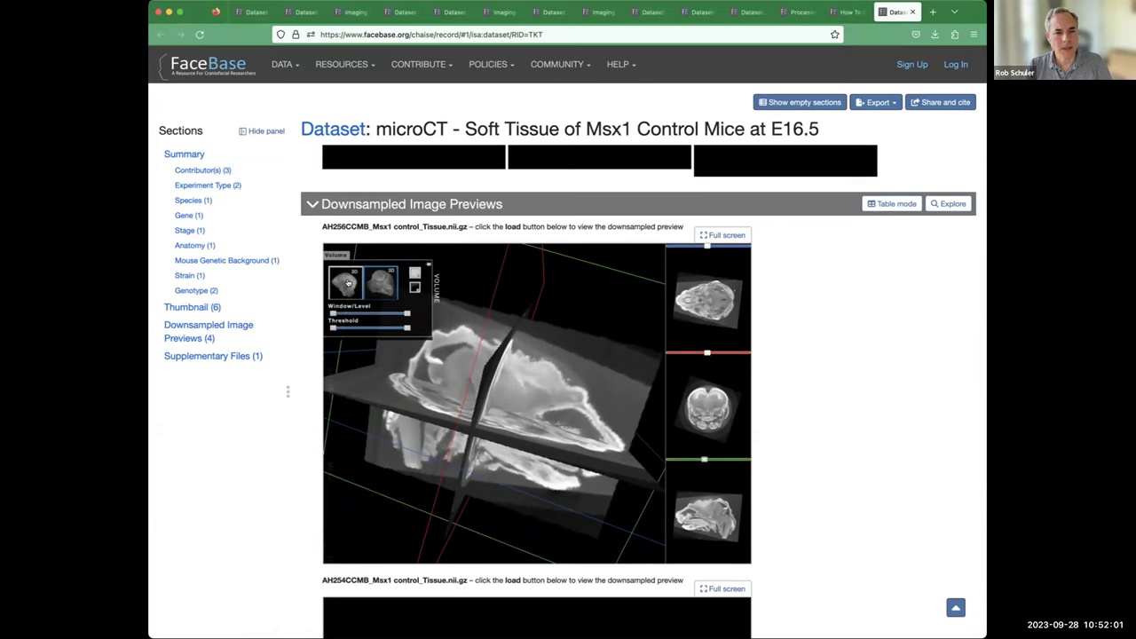
Step: Change the microCT preview to 3D volume rendering, raise the lower threshold to hide the background, and rotate the head
left_click(346, 279)
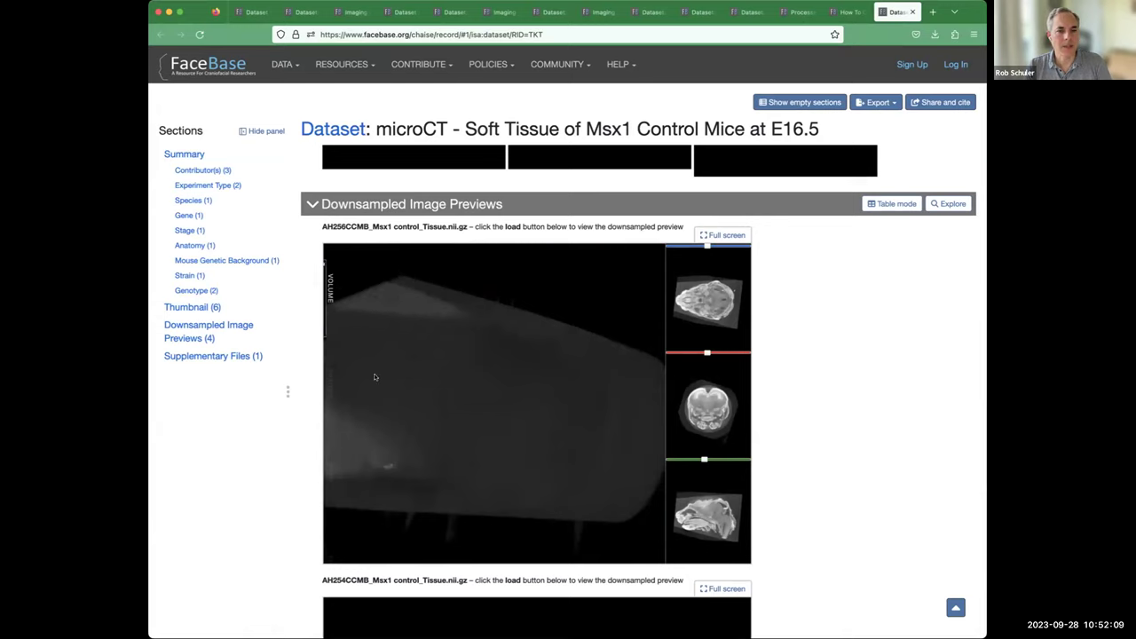
left_click_drag(332, 328, 385, 328)
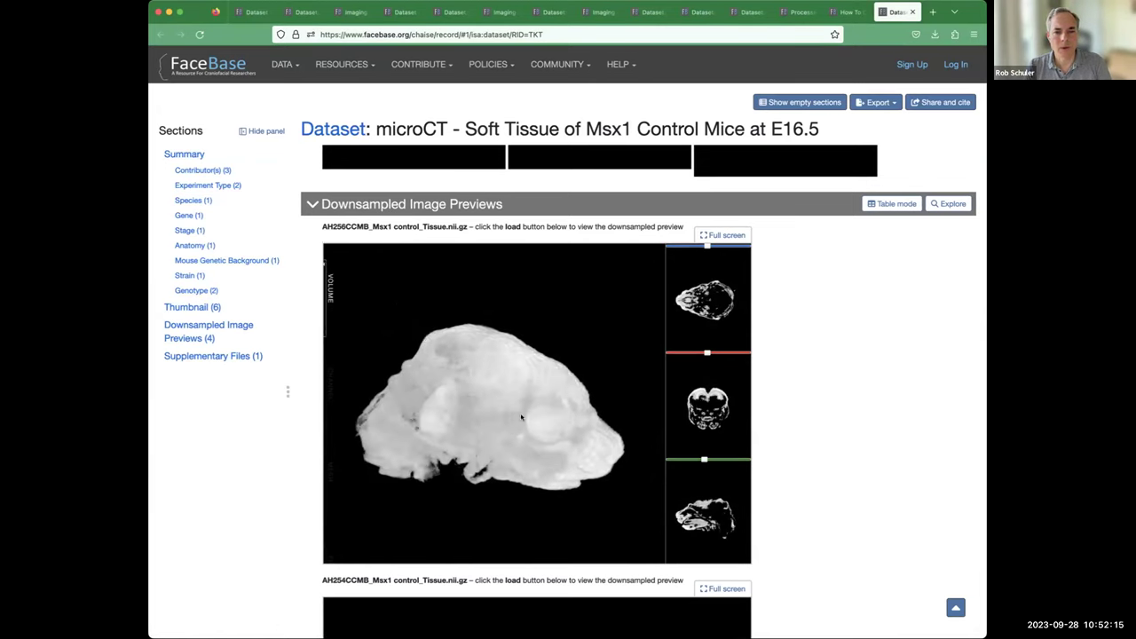
mouse_move(568, 452)
left_mouse_down()
mouse_move(511, 457)
mouse_move(551, 465)
mouse_move(537, 460)
mouse_move(587, 447)
left_mouse_up()
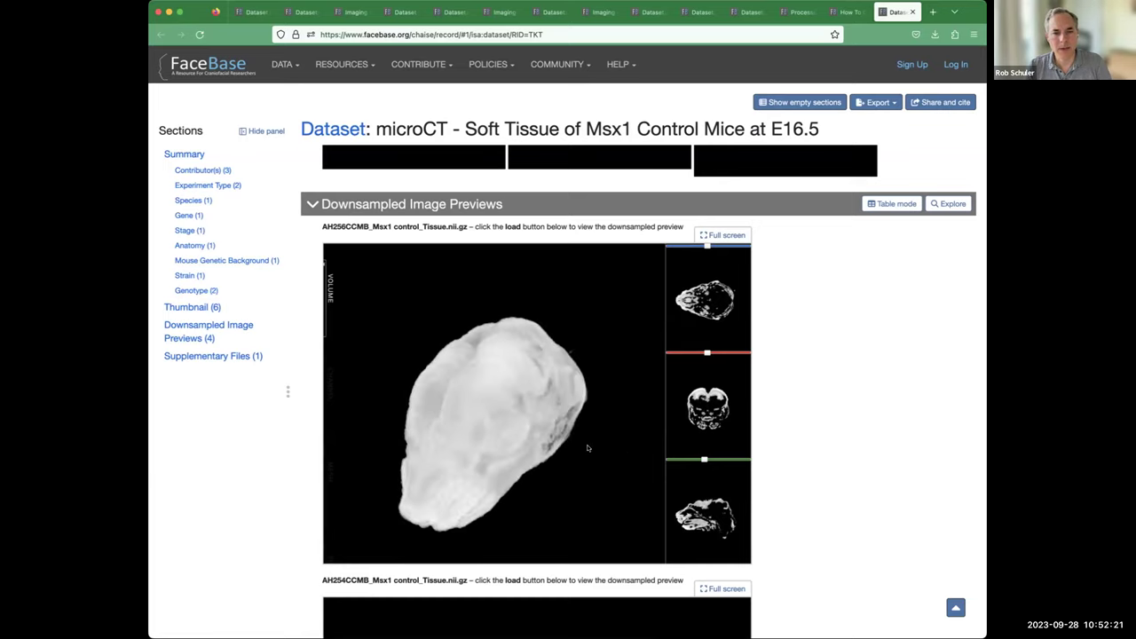
left_click_drag(492, 446, 568, 437)
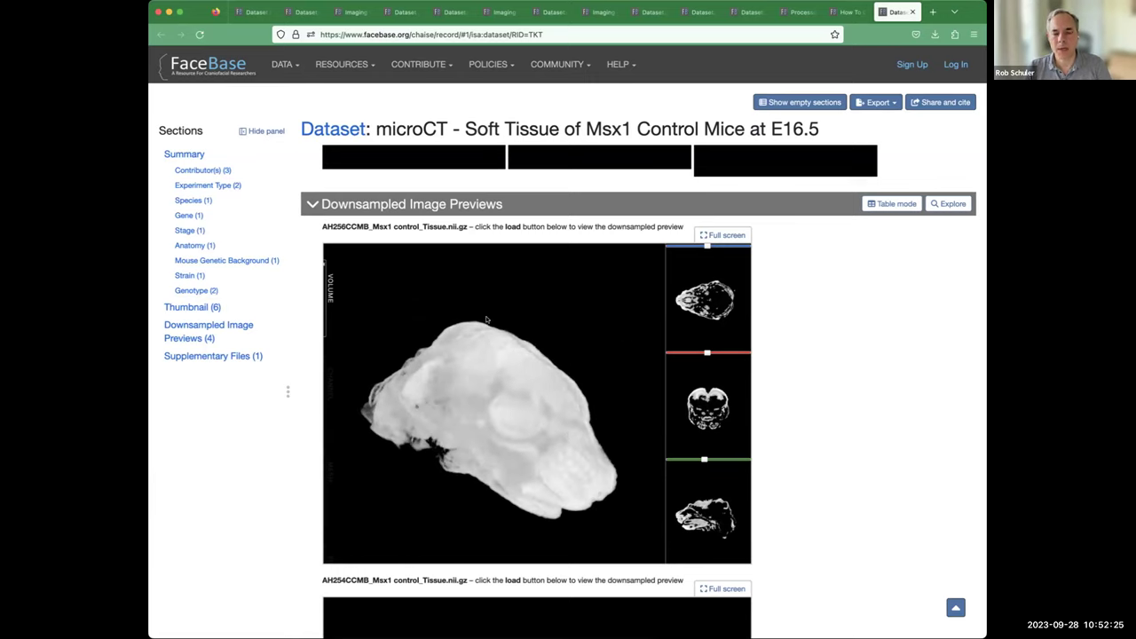
mouse_move(337, 286)
Step: Switch to the open How To Cite FaceBase page and look at the site's Community and Help options
left_click(848, 13)
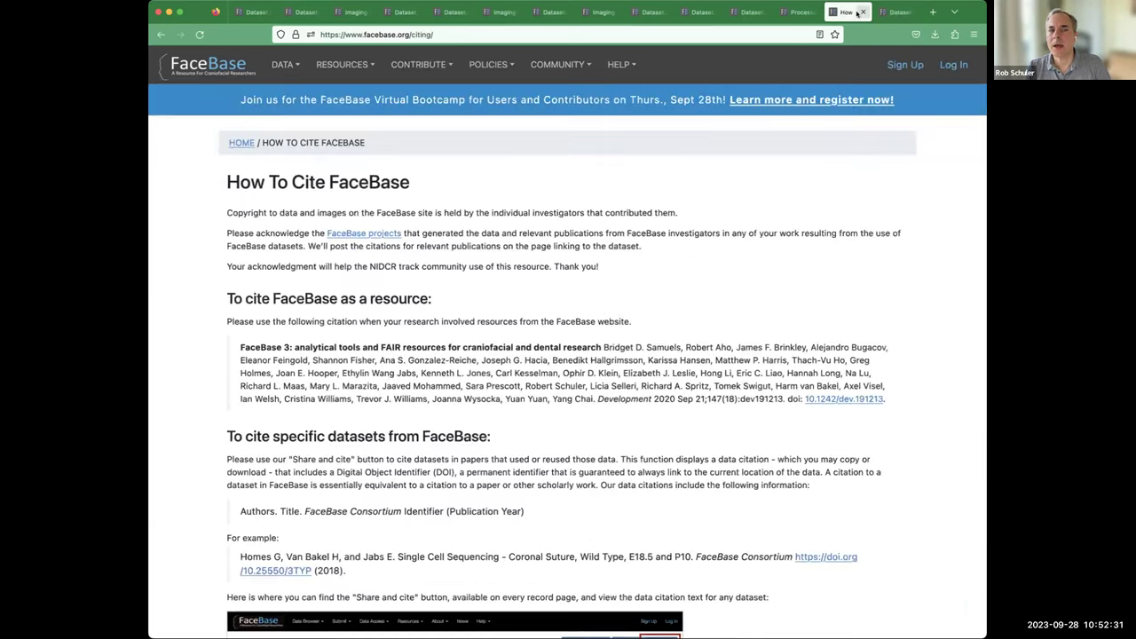
left_click(563, 64)
left_click(627, 66)
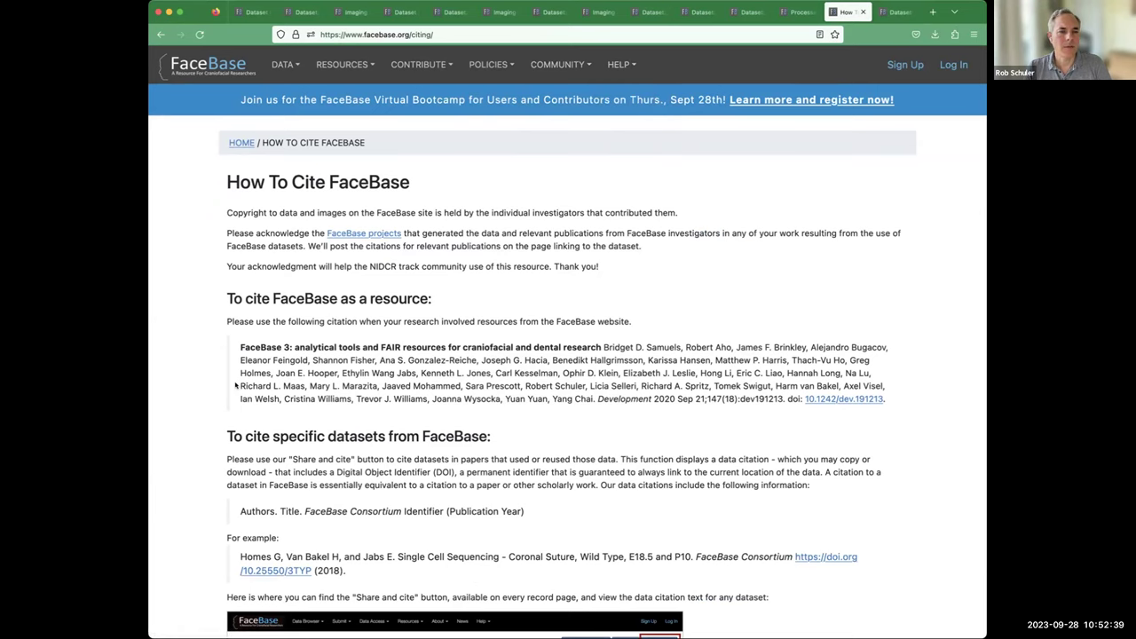
Step: Read the guidance on citing FaceBase as a resource and on citing specific datasets with the Share and cite function
scroll(218, 462, "down", 3)
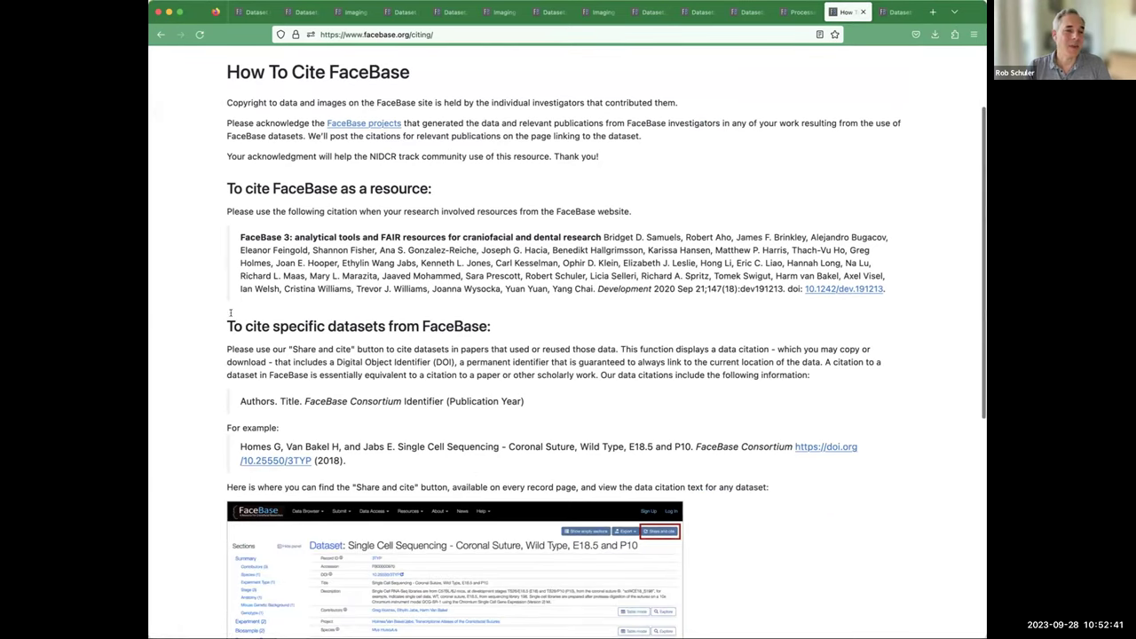
left_click_drag(238, 236, 788, 289)
left_click(347, 282)
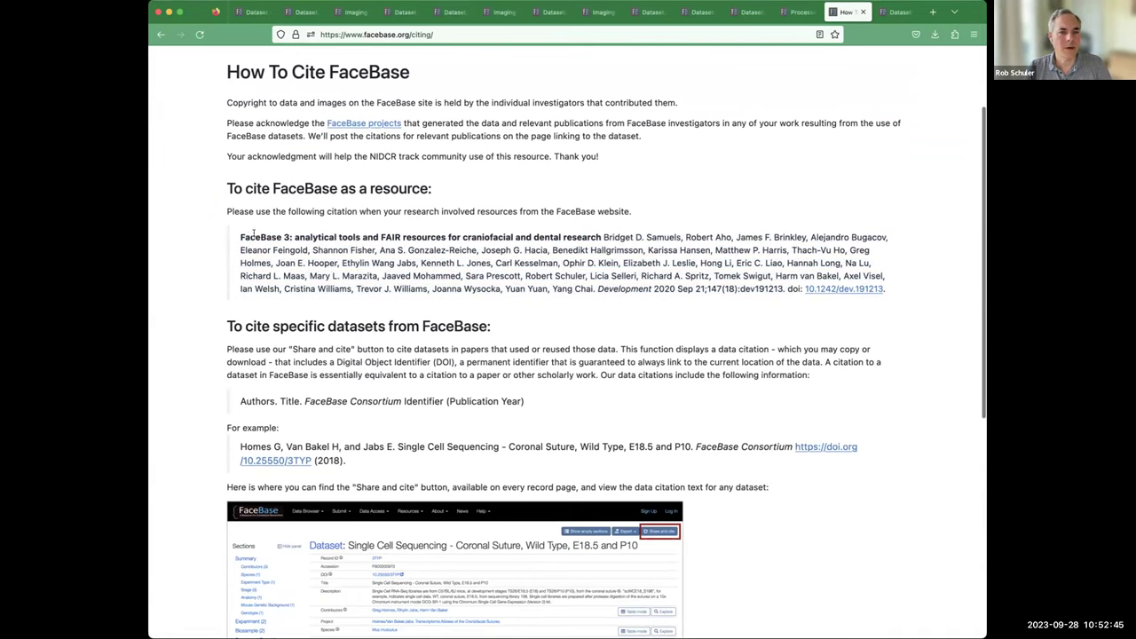
scroll(224, 437, "down", 5)
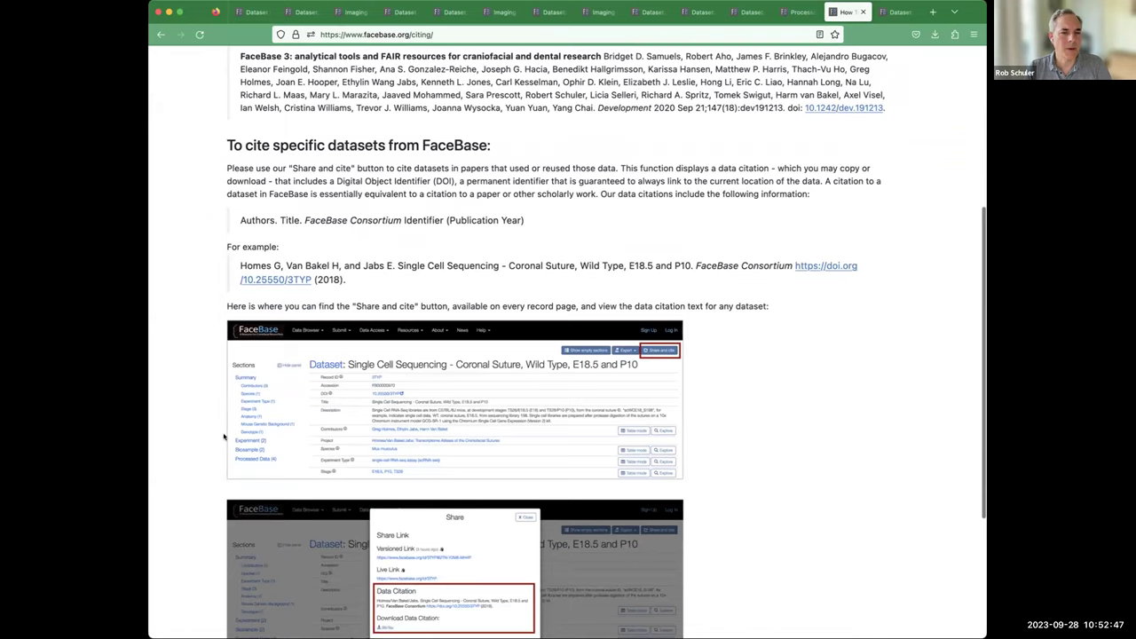
left_click_drag(228, 122, 516, 125)
scroll(309, 164, "down", 2)
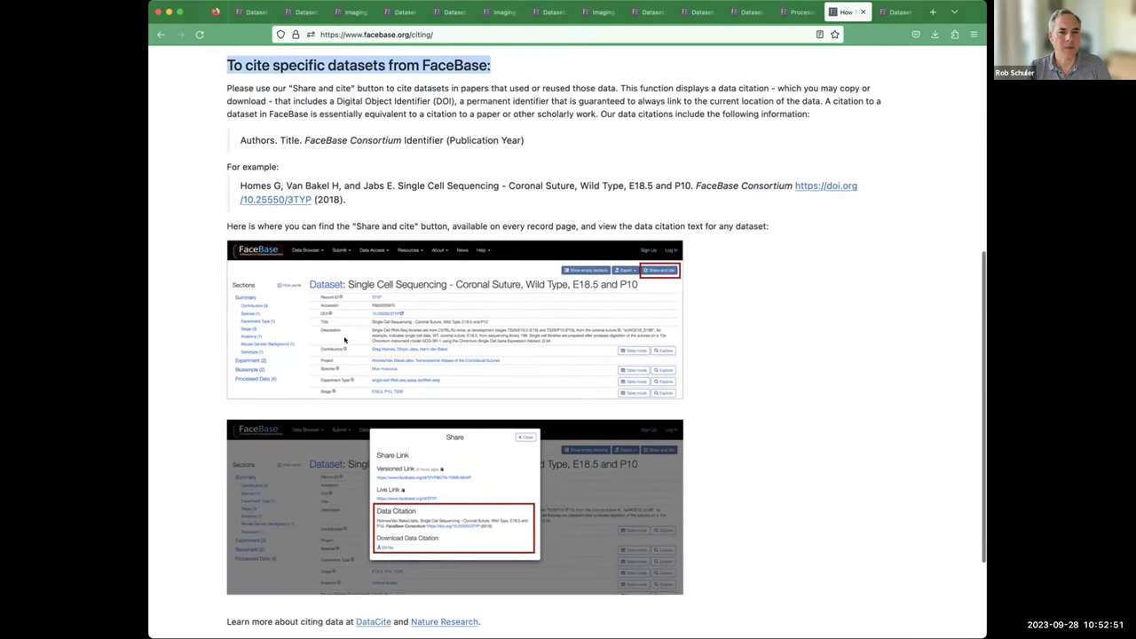
scroll(241, 437, "down", 4)
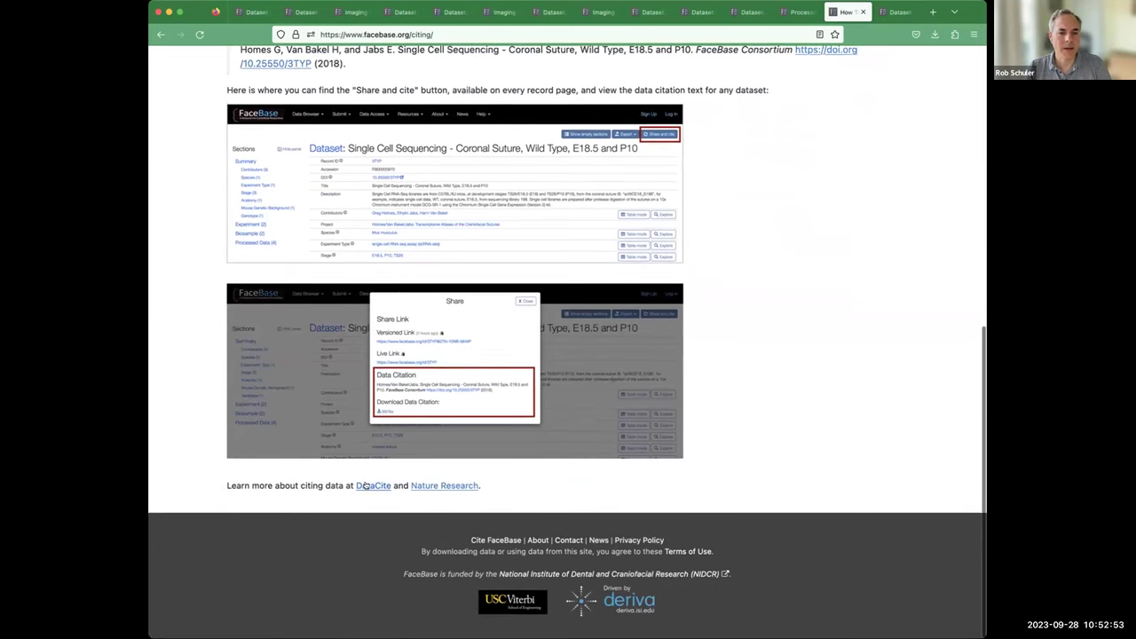
Step: Open the Nature Research guidance on citing data and skim its data availability statement examples
left_click(450, 486)
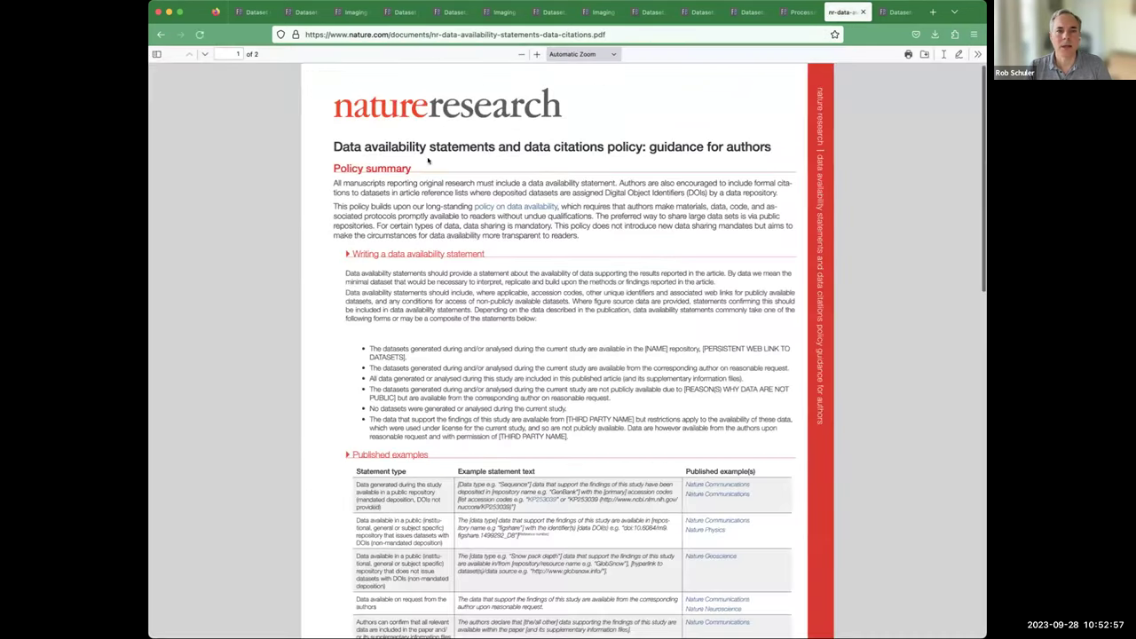
scroll(452, 446, "down", 4)
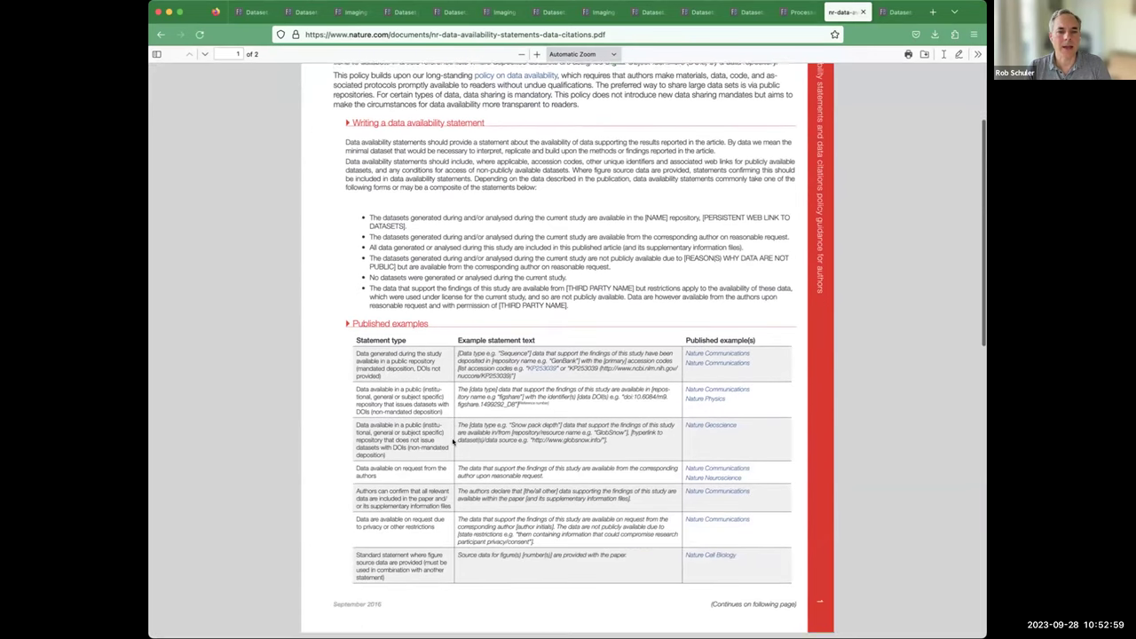
scroll(439, 307, "down", 3)
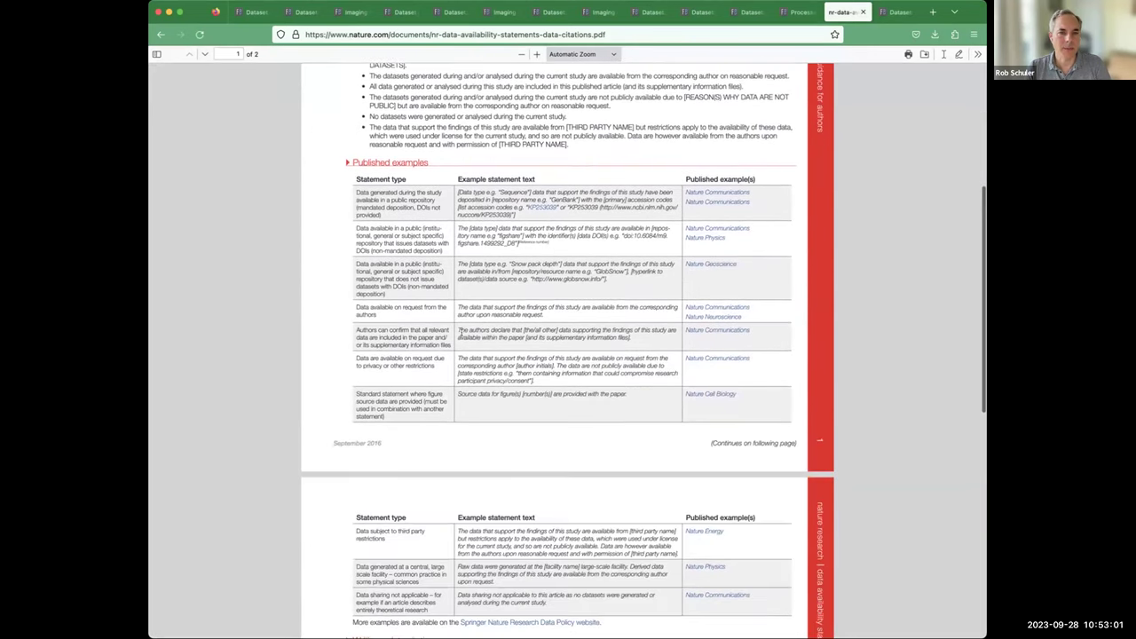
scroll(488, 381, "down", 1)
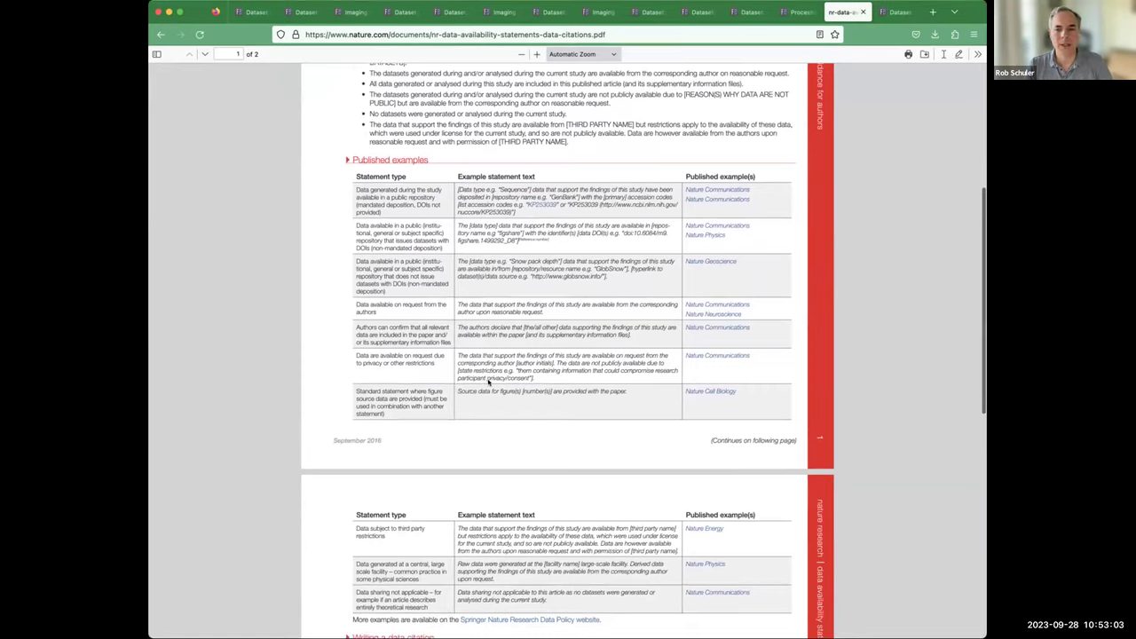
scroll(488, 382, "down", 5)
scroll(488, 382, "up", 12)
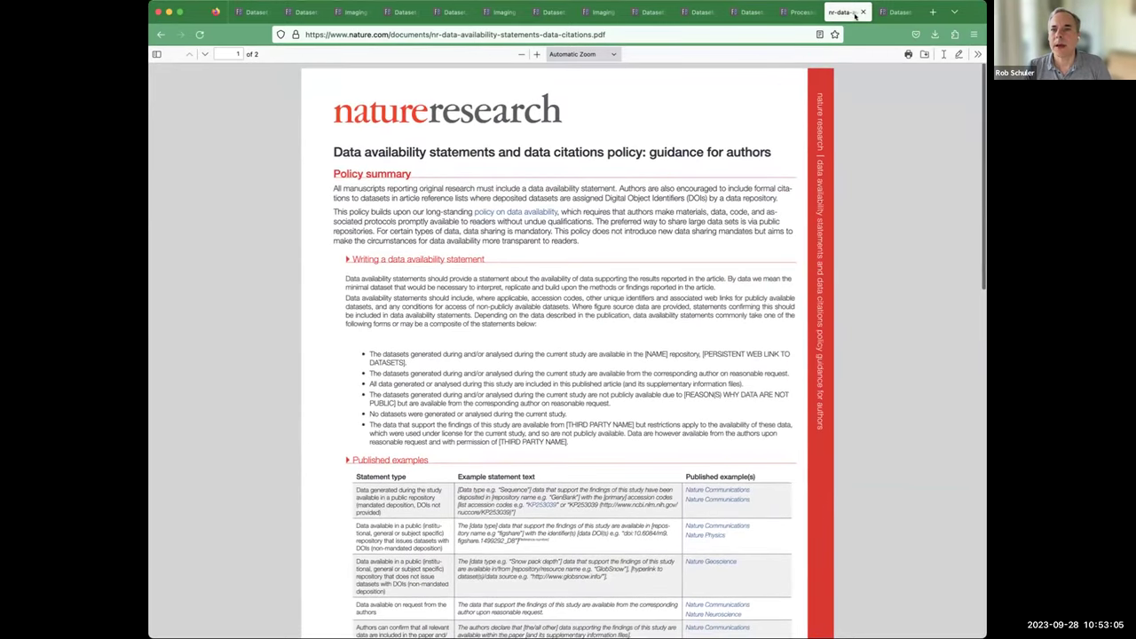
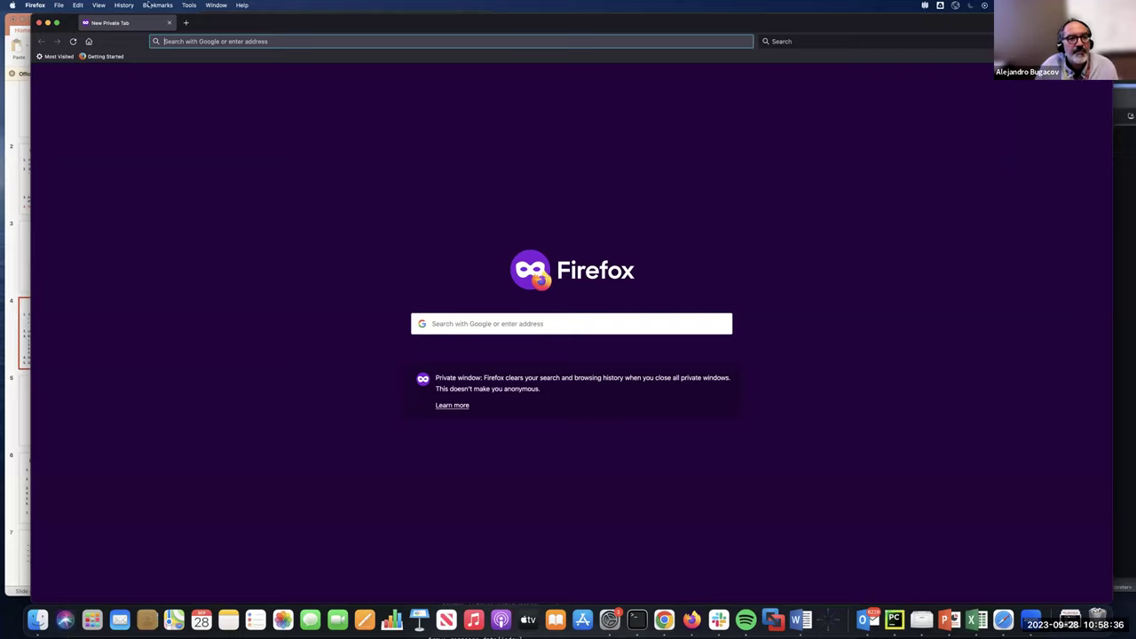
Step: Open the bookmarked FaceBase Prod site and go to its documentation on requesting controlled access data
left_click(158, 7)
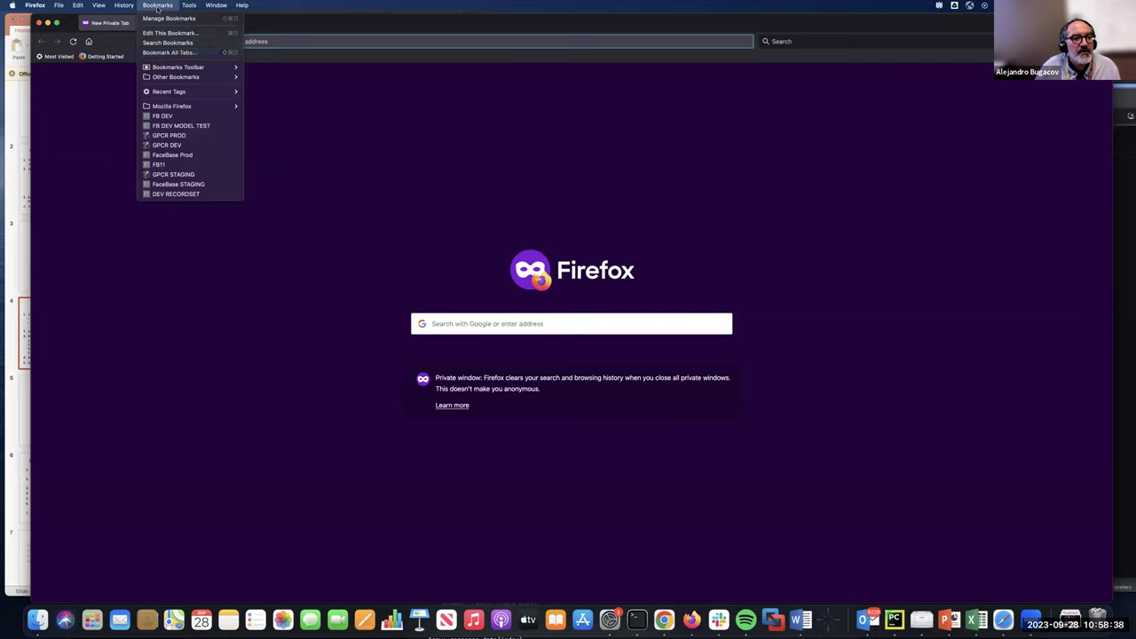
left_click(173, 154)
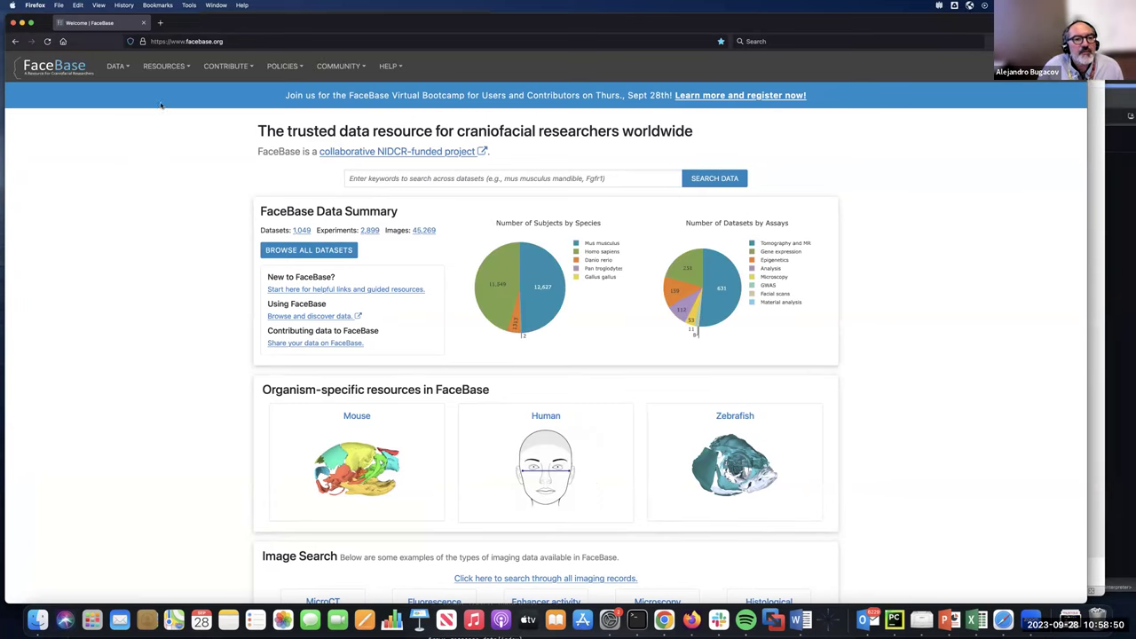
scroll(276, 67, "down", 1)
left_click(278, 62)
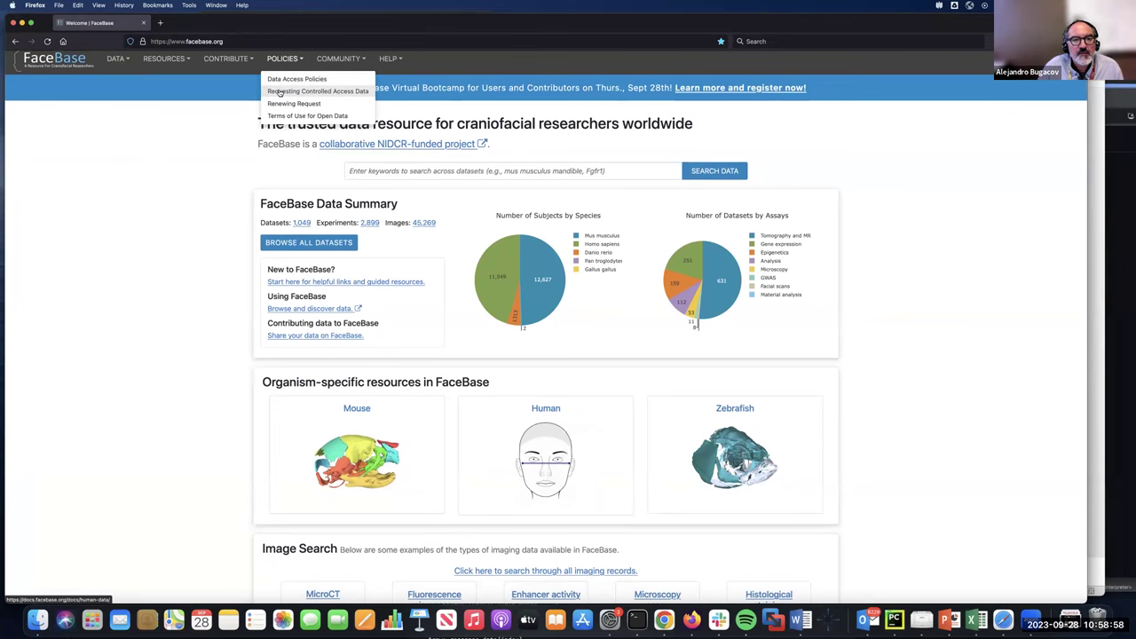
left_click(279, 91)
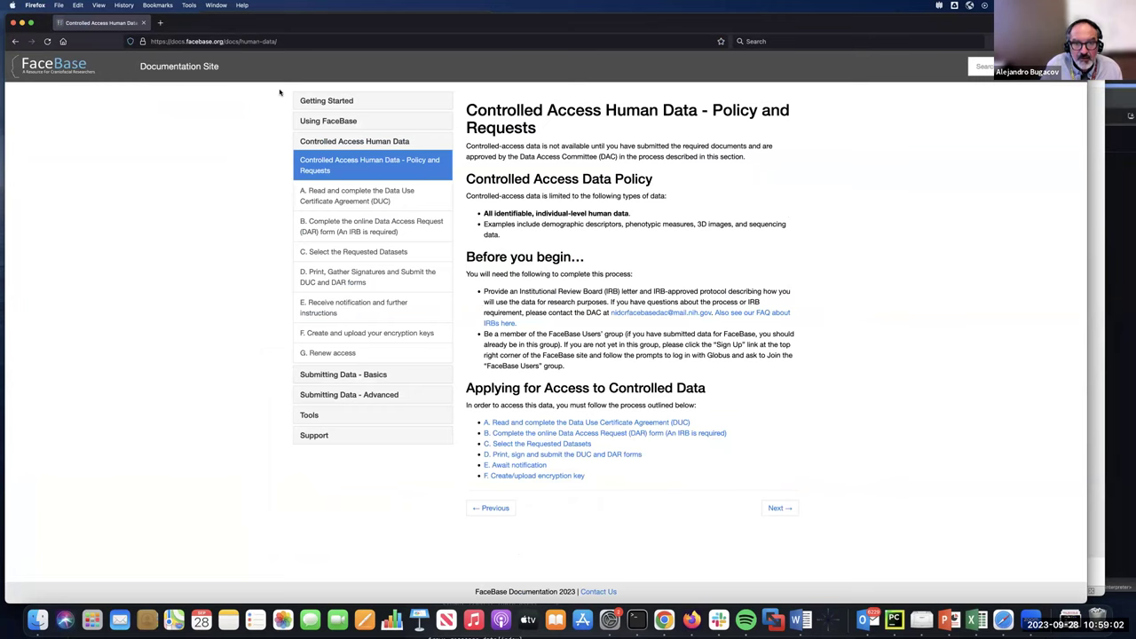
Step: Enlarge the Controlled Access Human Data page to 133% and read its policy, prerequisites and application process
key("super+plus")
key("super+plus")
key("super+plus")
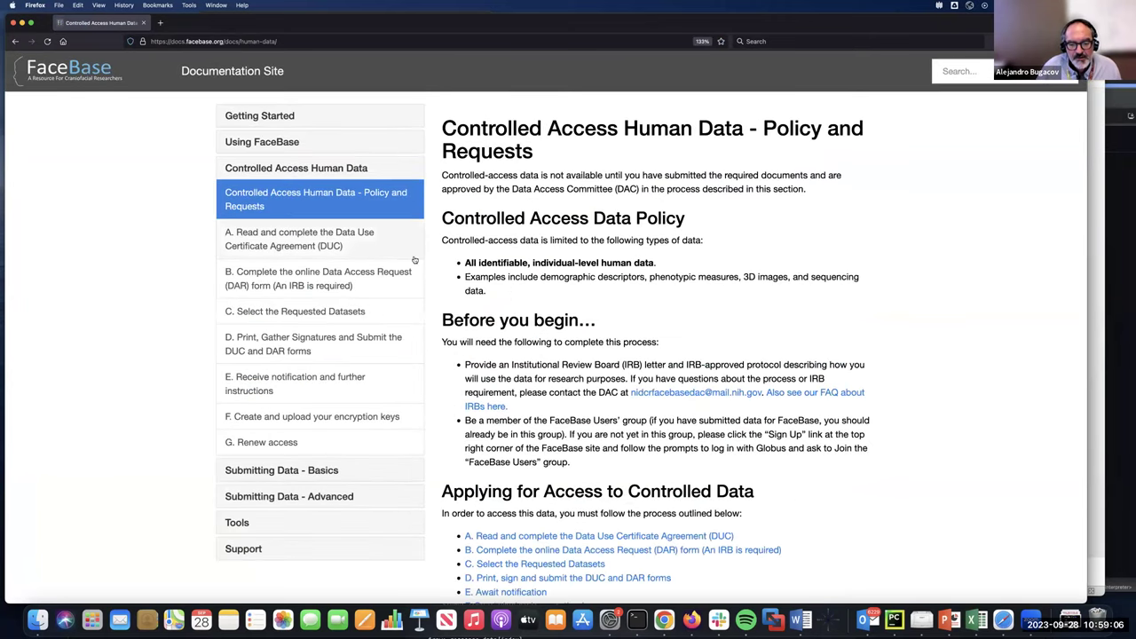
scroll(475, 278, "down", 2)
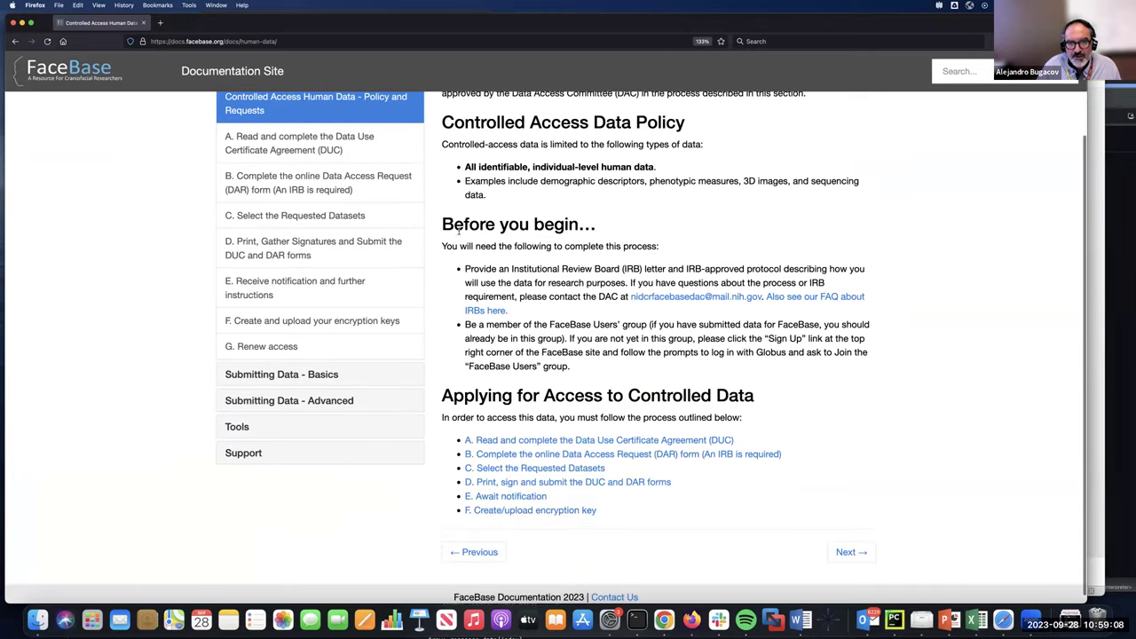
scroll(458, 229, "up", 3)
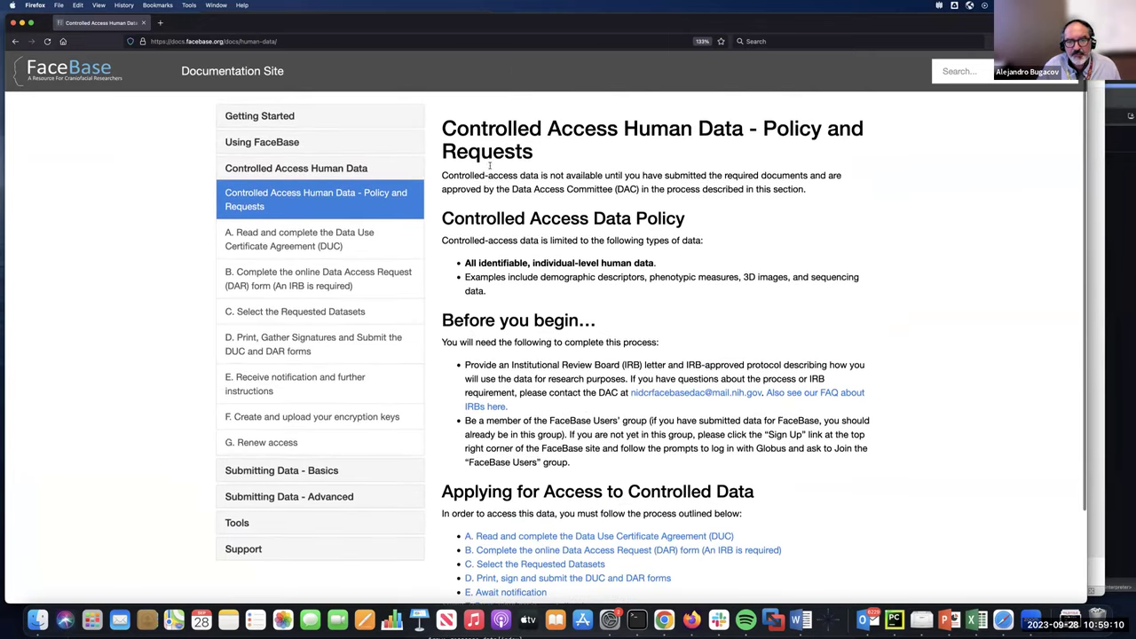
scroll(510, 239, "down", 3)
scroll(533, 301, "up", 3)
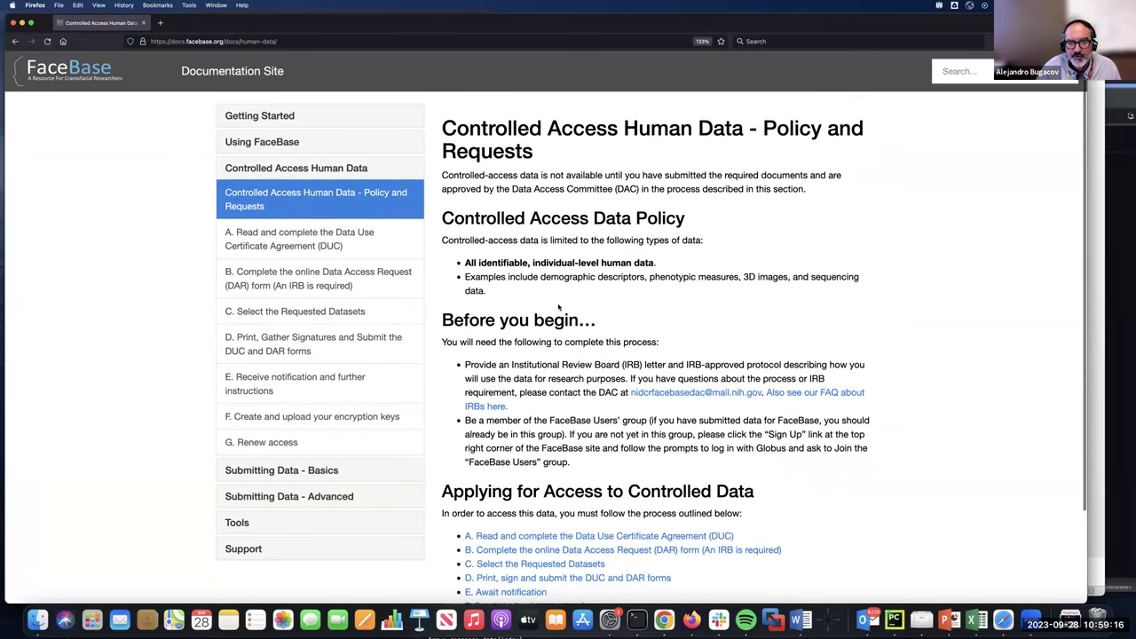
Step: Open section B on completing the online DAR form and follow its link to the Data Access Request page
scroll(557, 308, "down", 1)
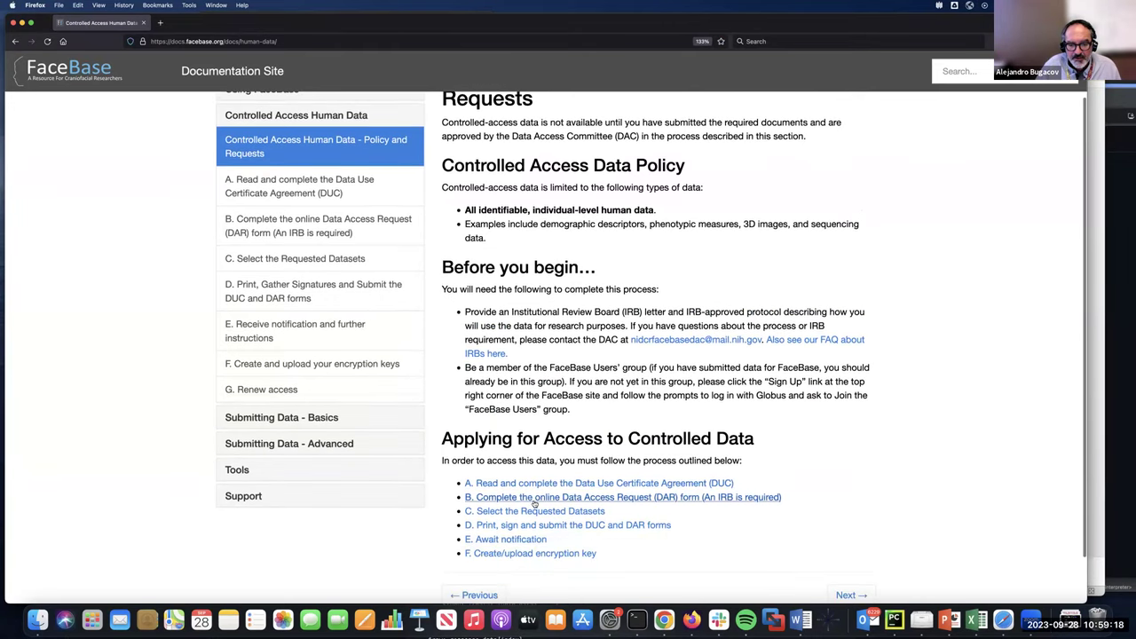
left_click(536, 499)
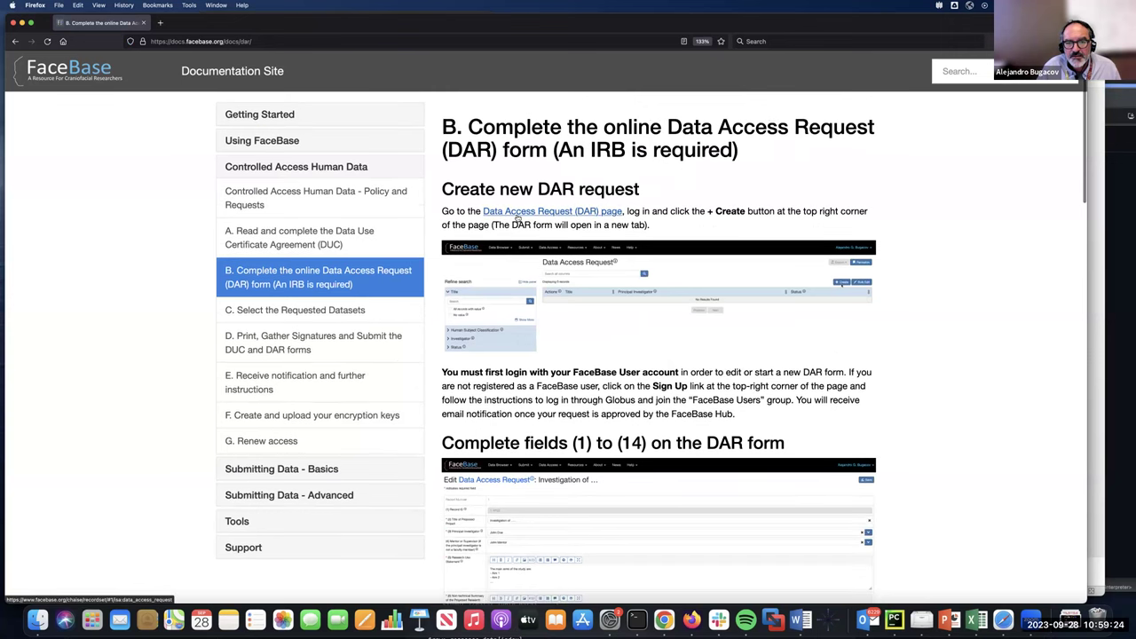
left_click(517, 214)
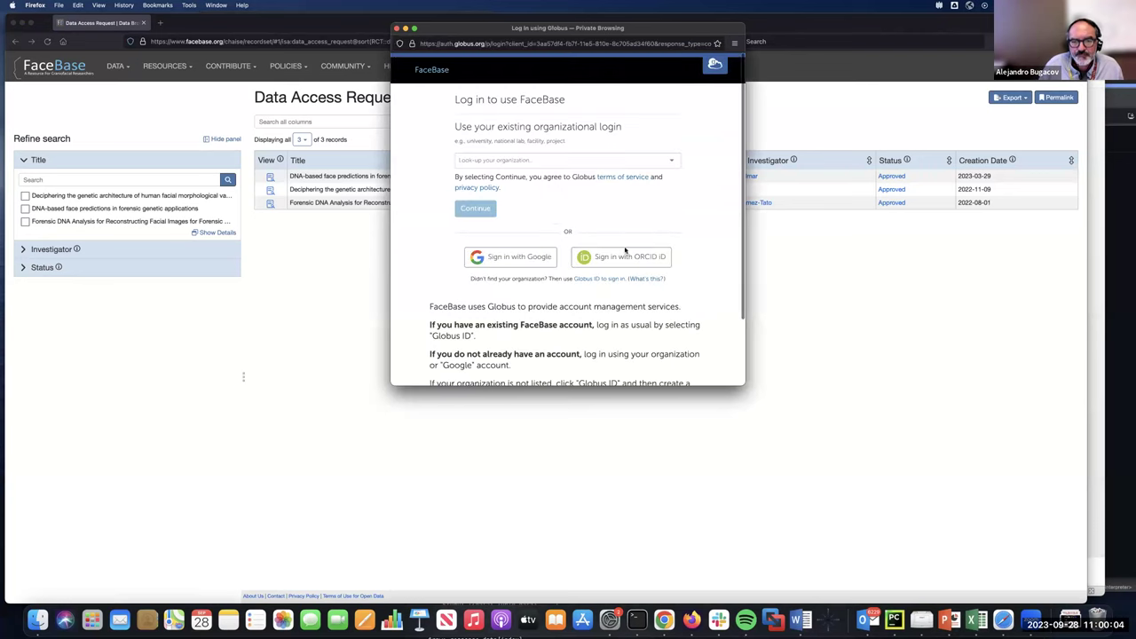
Step: Log in to FaceBase with a Globus ID, filling in the saved username and account password
left_click(603, 280)
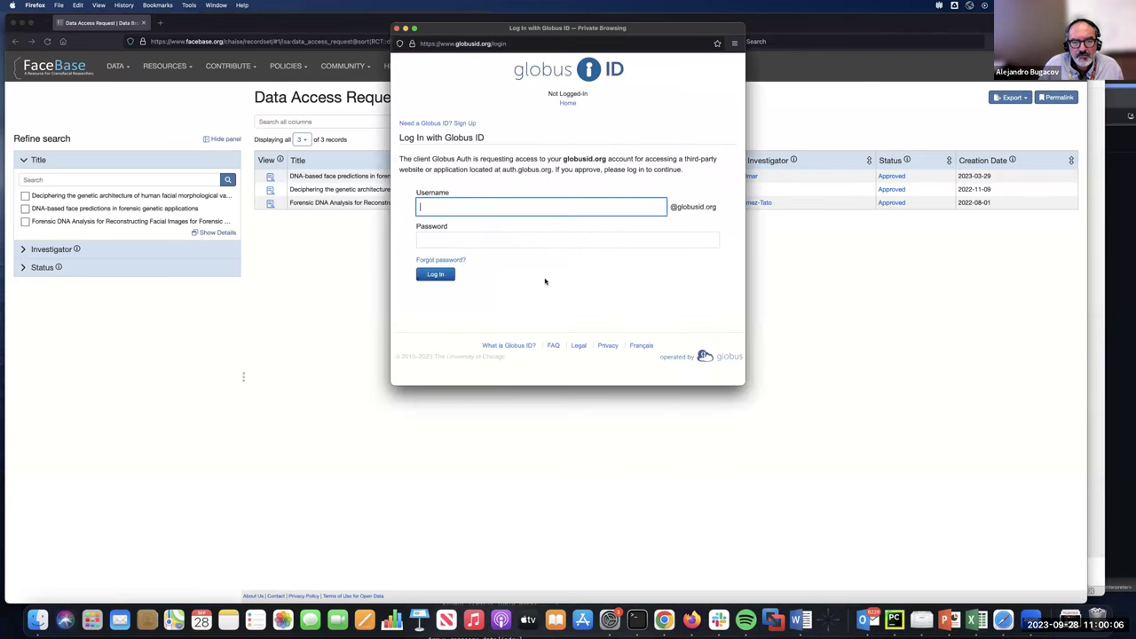
left_click(513, 300)
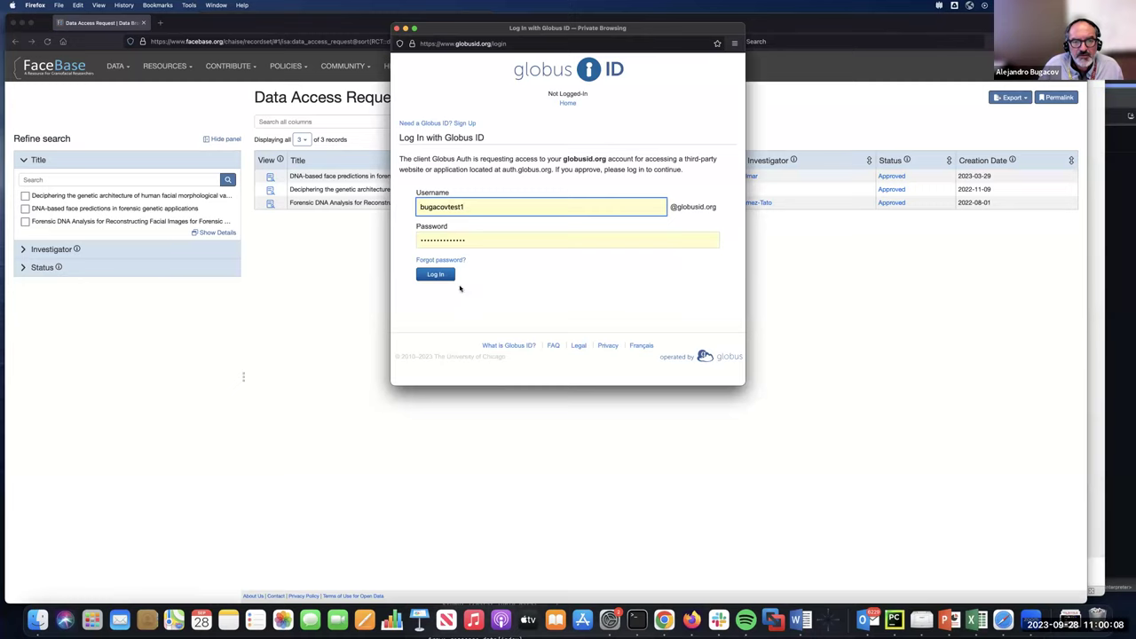
left_click(439, 277)
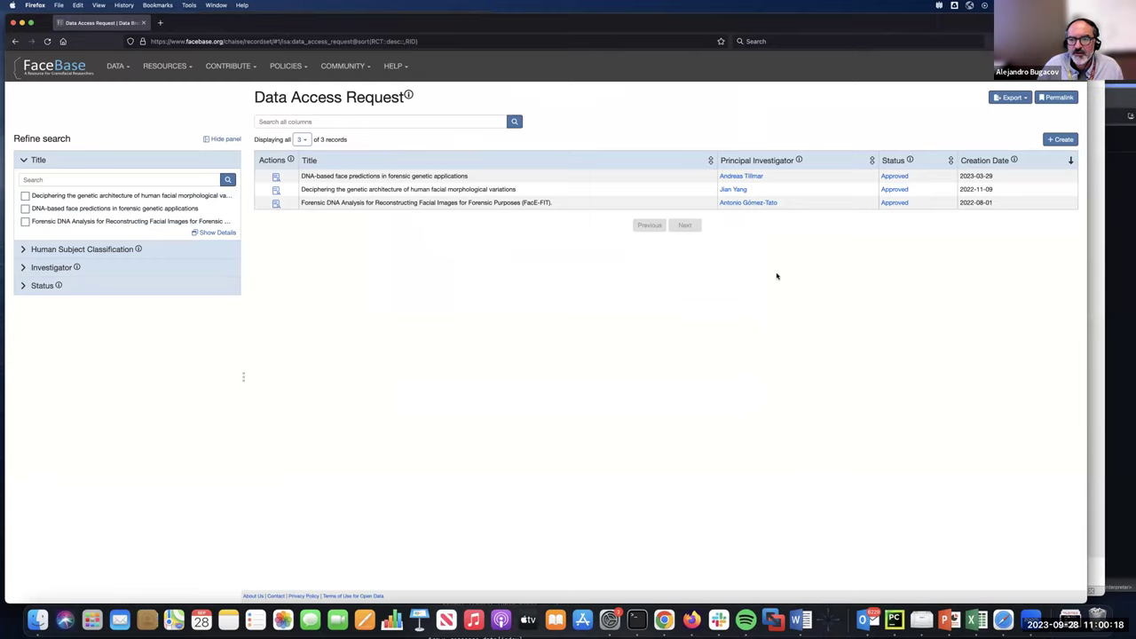
Step: Start a new Data Access Request record and enlarge its form to 133%
left_click(1061, 140)
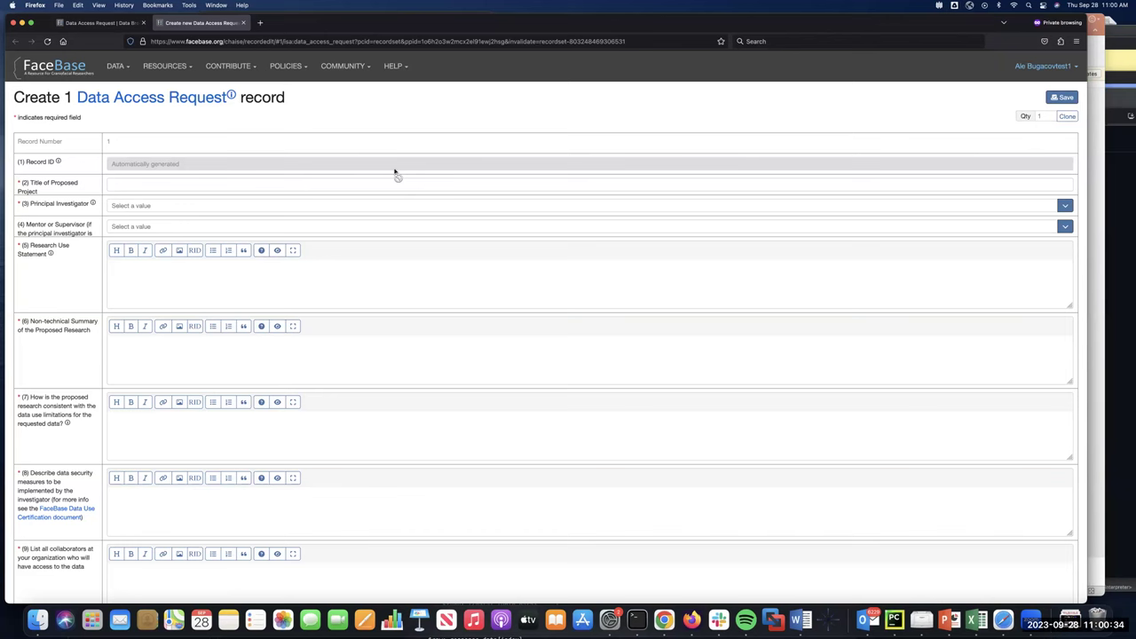
key("super+equal")
key("super+equal")
key("super+equal")
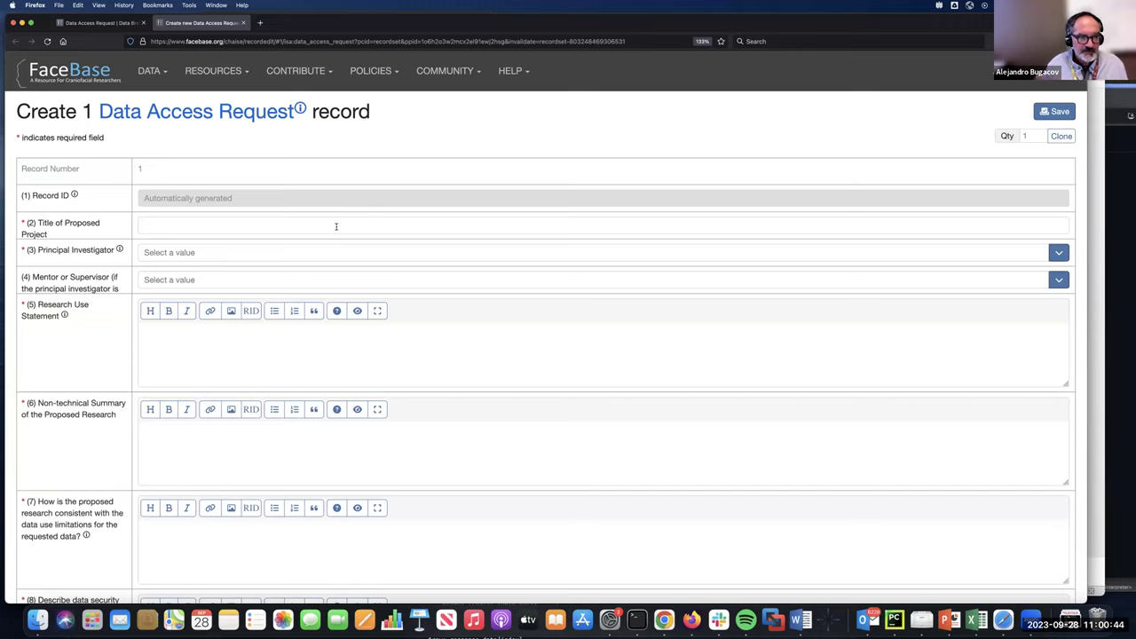
Step: Enter "Test DAR...." as the title of the proposed project
type("Test DAR")
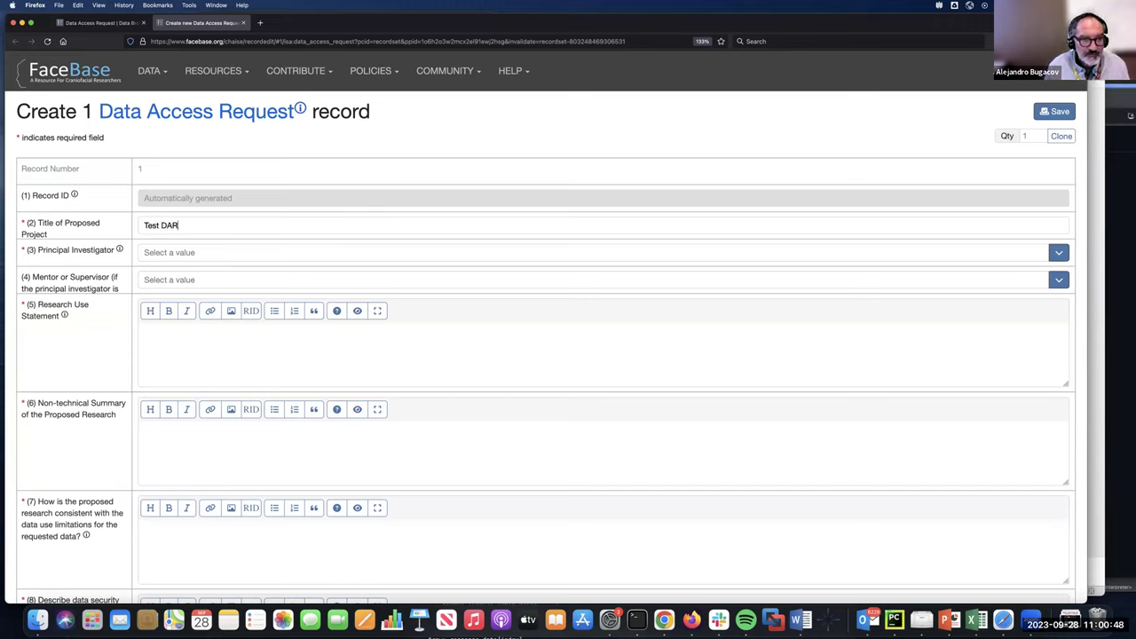
type("....")
scroll(235, 261, "down", 2)
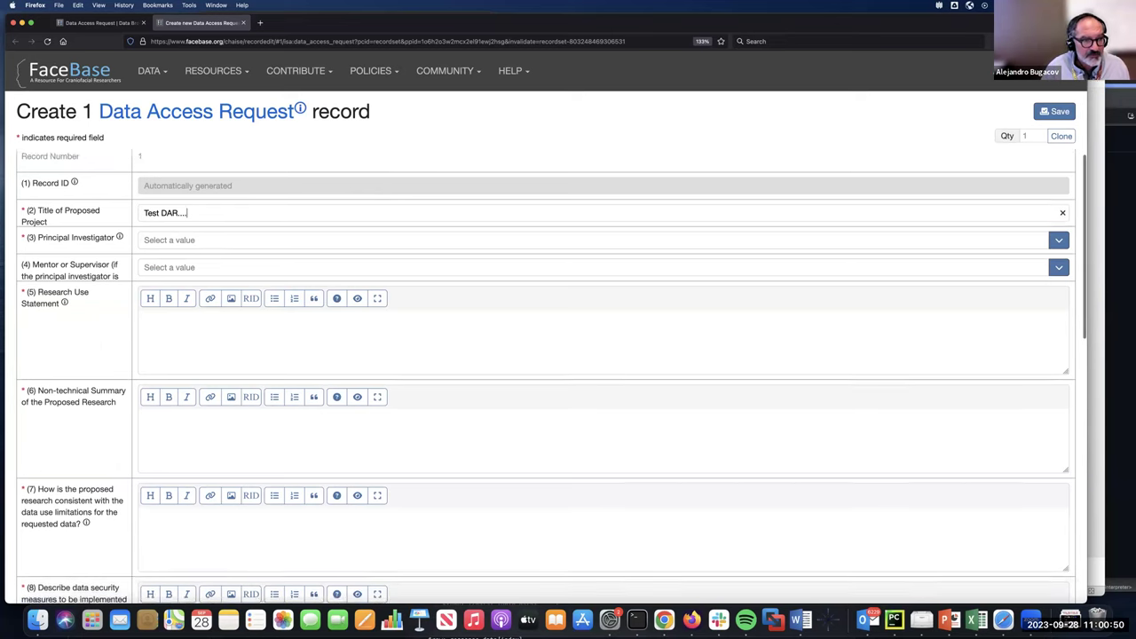
scroll(234, 261, "up", 2)
scroll(234, 261, "down", 1)
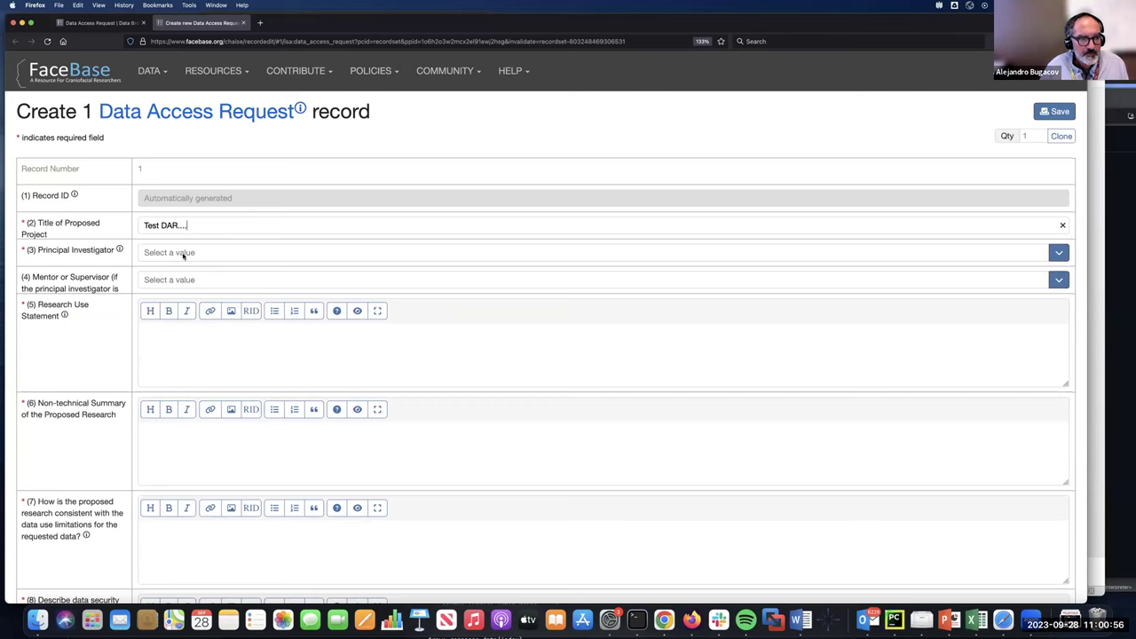
Step: Search the list of people by the investigator's surname and select the match as Principal Investigator
left_click(183, 253)
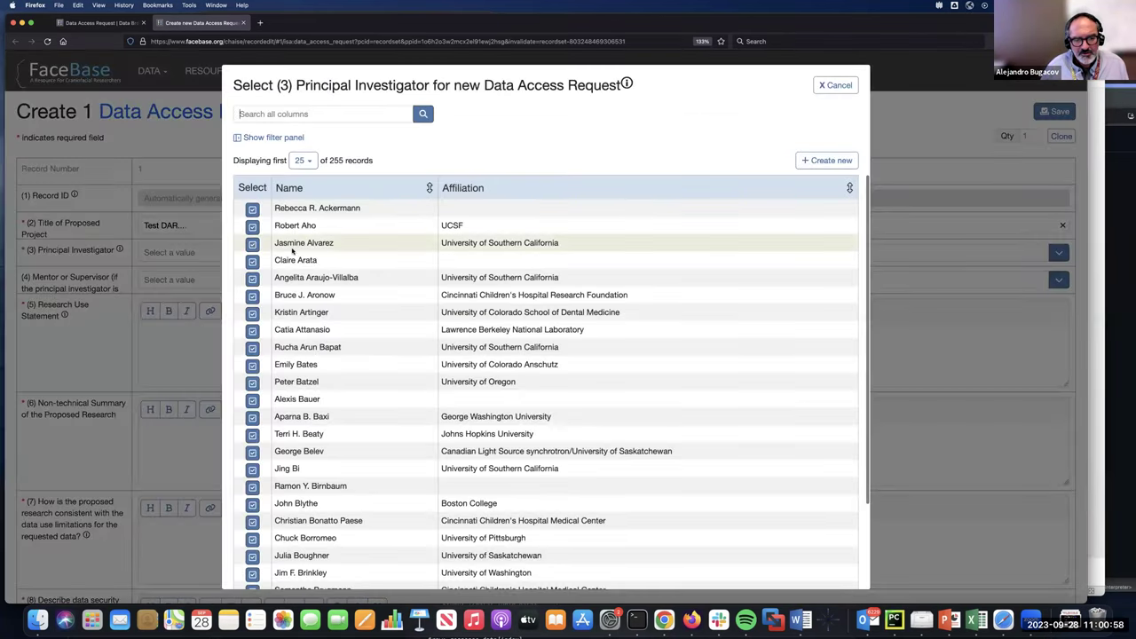
left_click(357, 114)
type("bugacov")
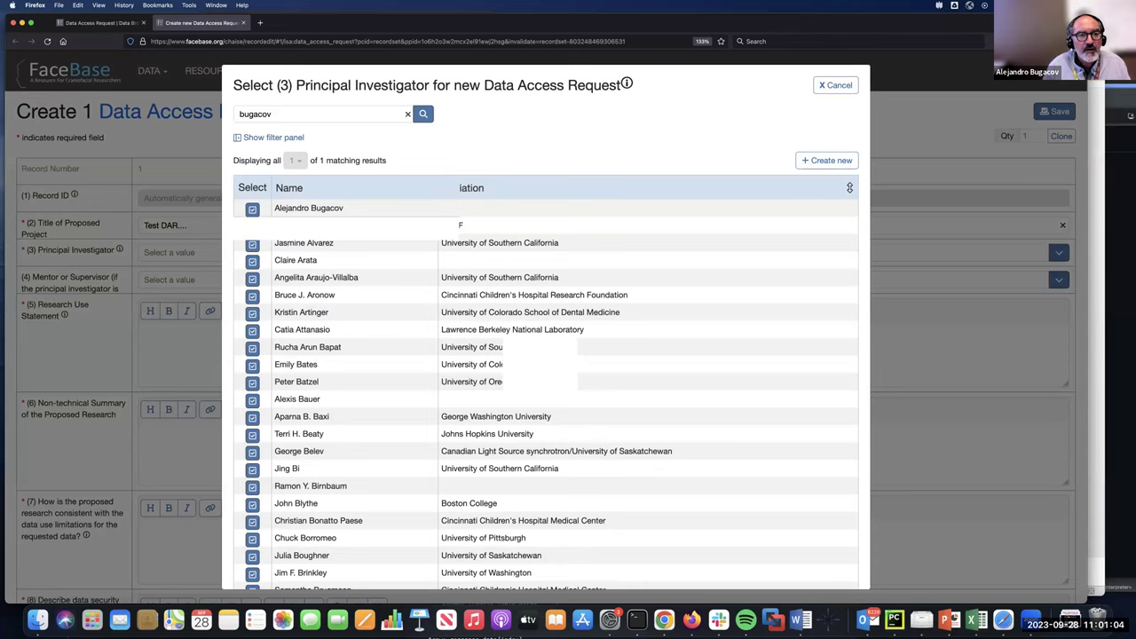
left_click(252, 209)
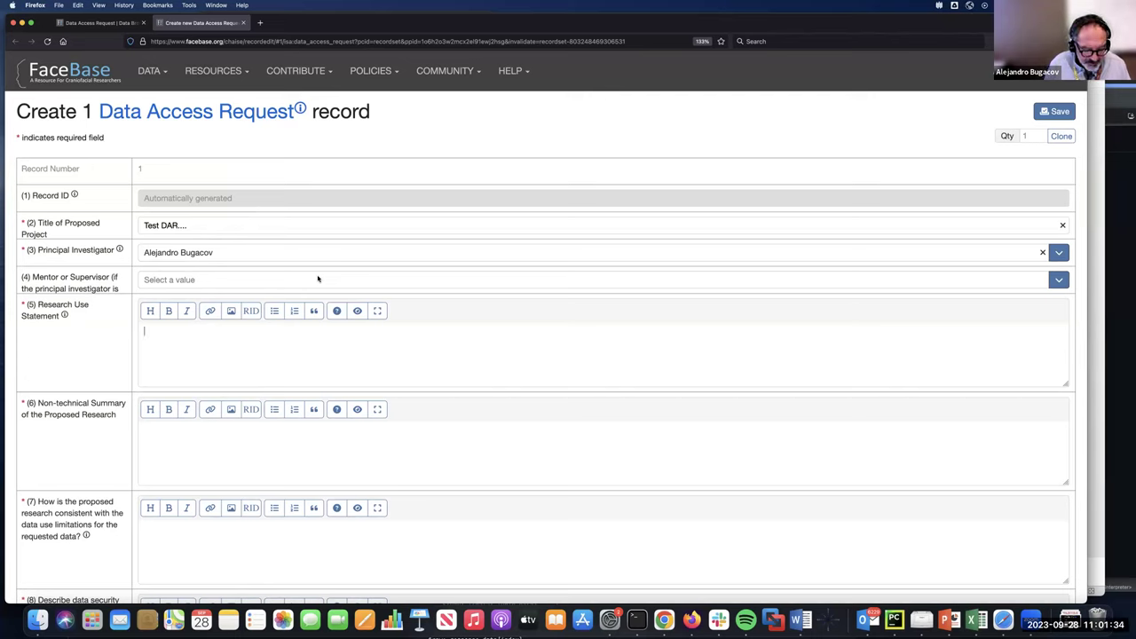
Step: Enter "My aims are...." as the Research Use Statement
type("M")
key("BackSpace")
type("Miy a")
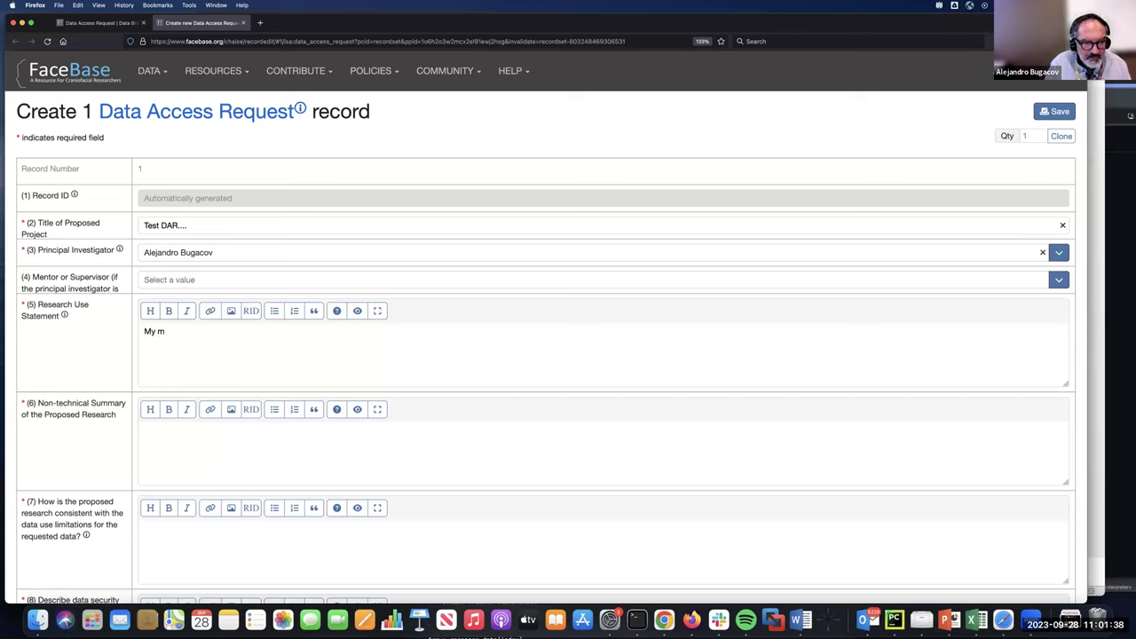
type("ims a")
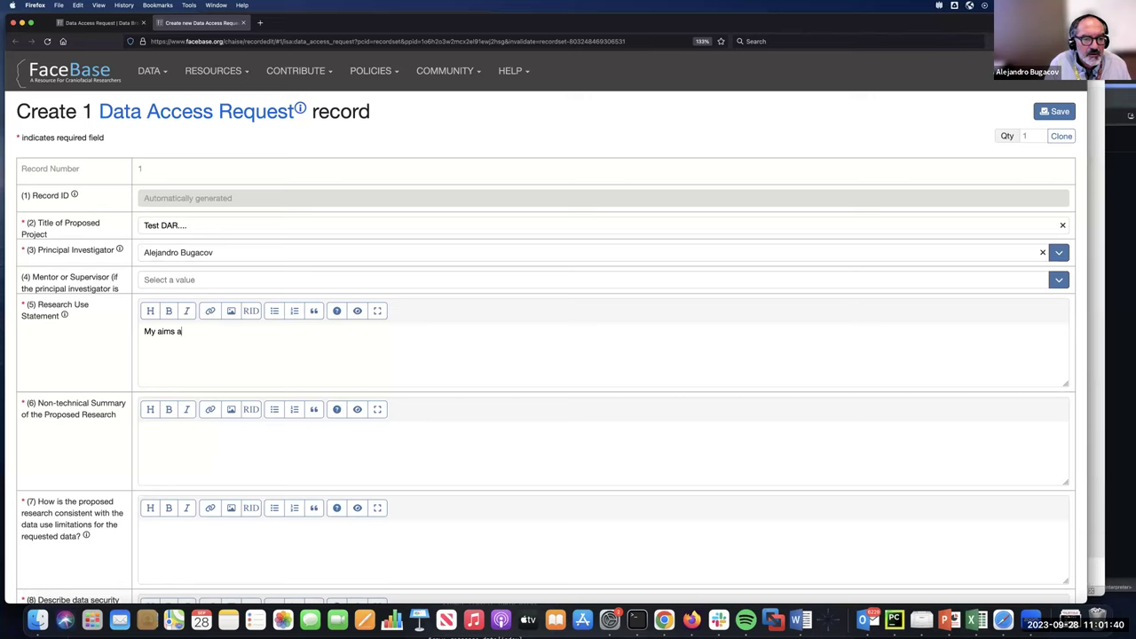
type("re....")
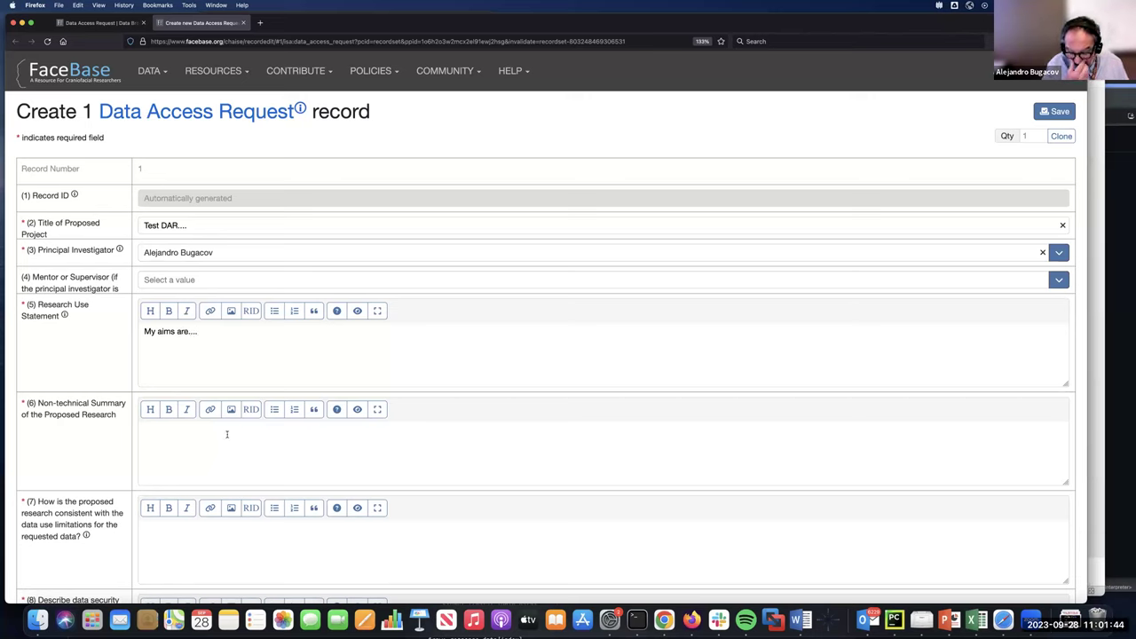
Step: Enter "on tech description...." as the Non-technical Summary of the Proposed Research
type("on")
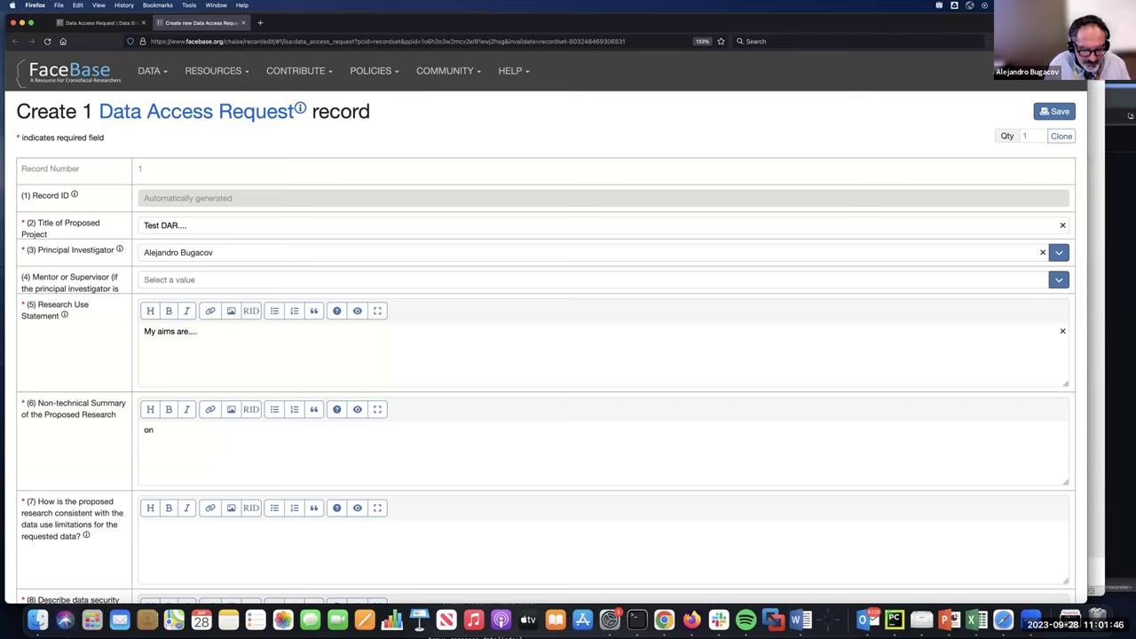
type(" tech s")
key("BackSpace")
type("descro")
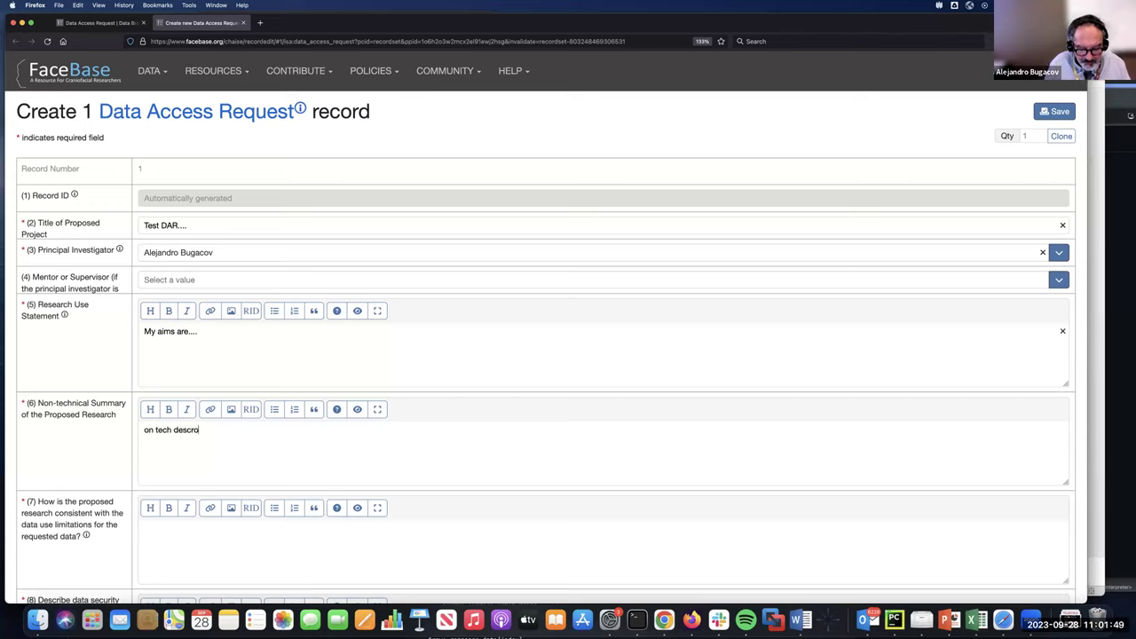
key("BackSpace")
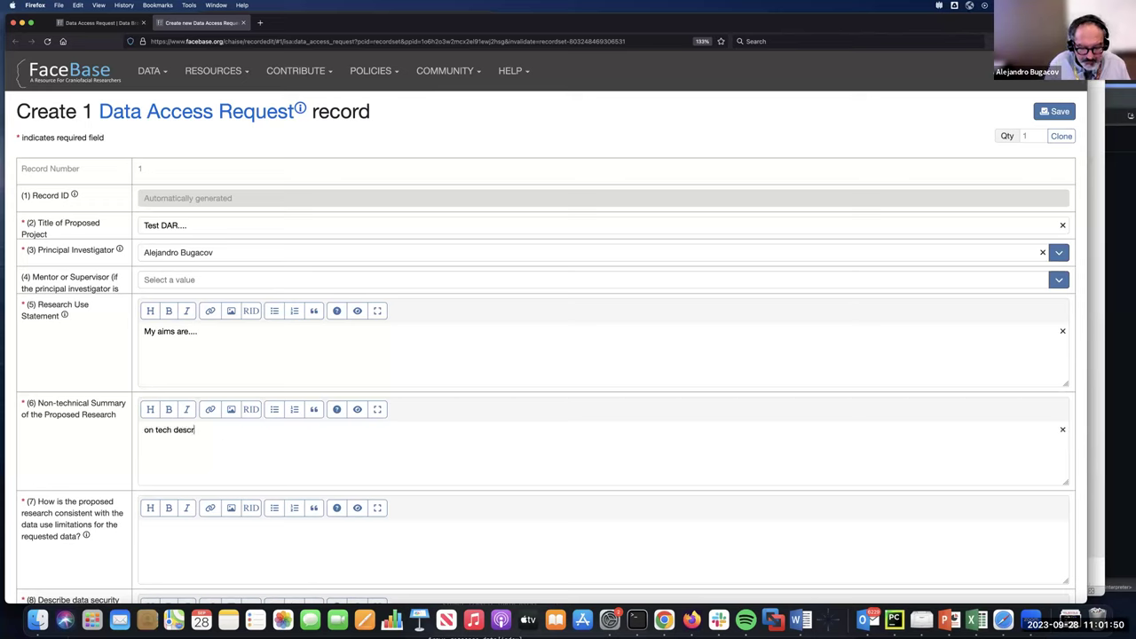
type("ip")
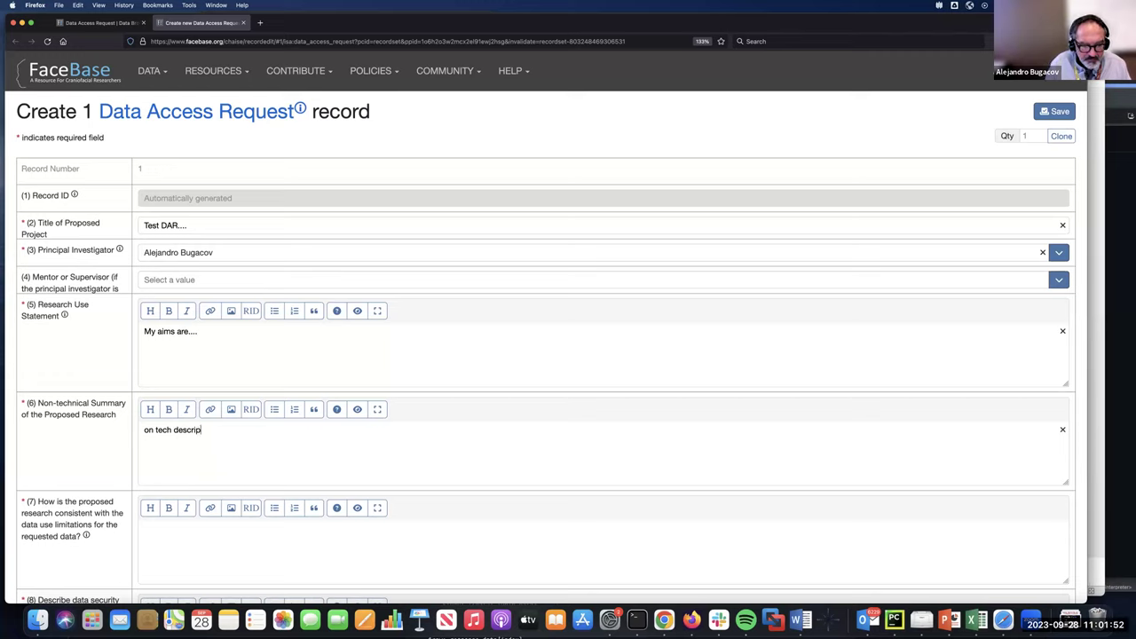
type("tion....")
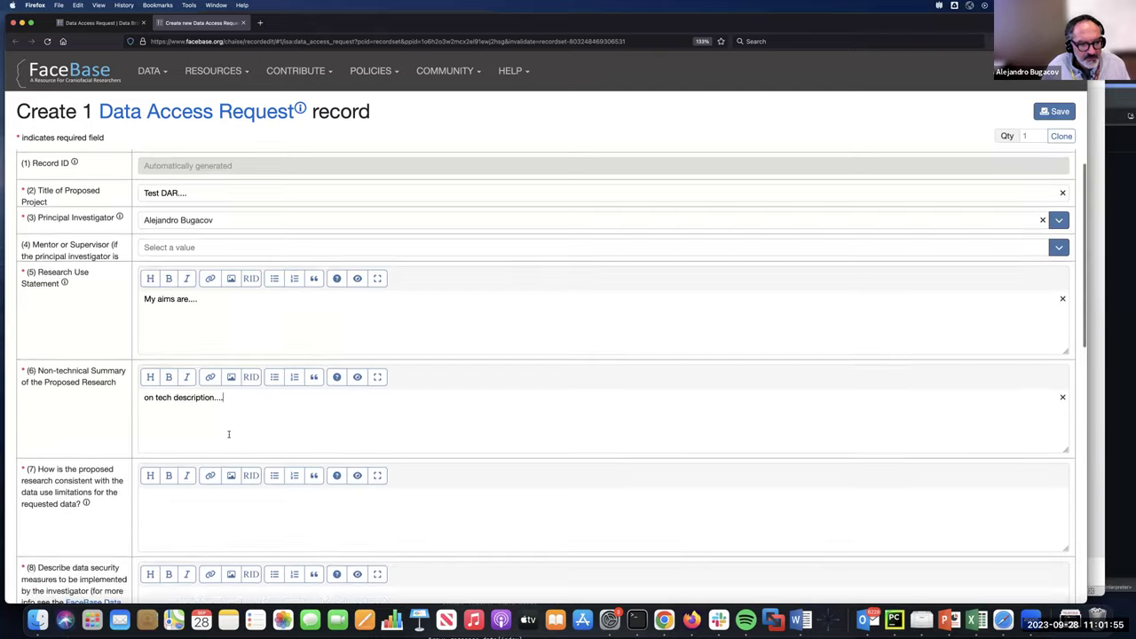
Step: Answer the data use limitations question with "123" and describe the data security measures as "We'll....."
scroll(228, 434, "down", 3)
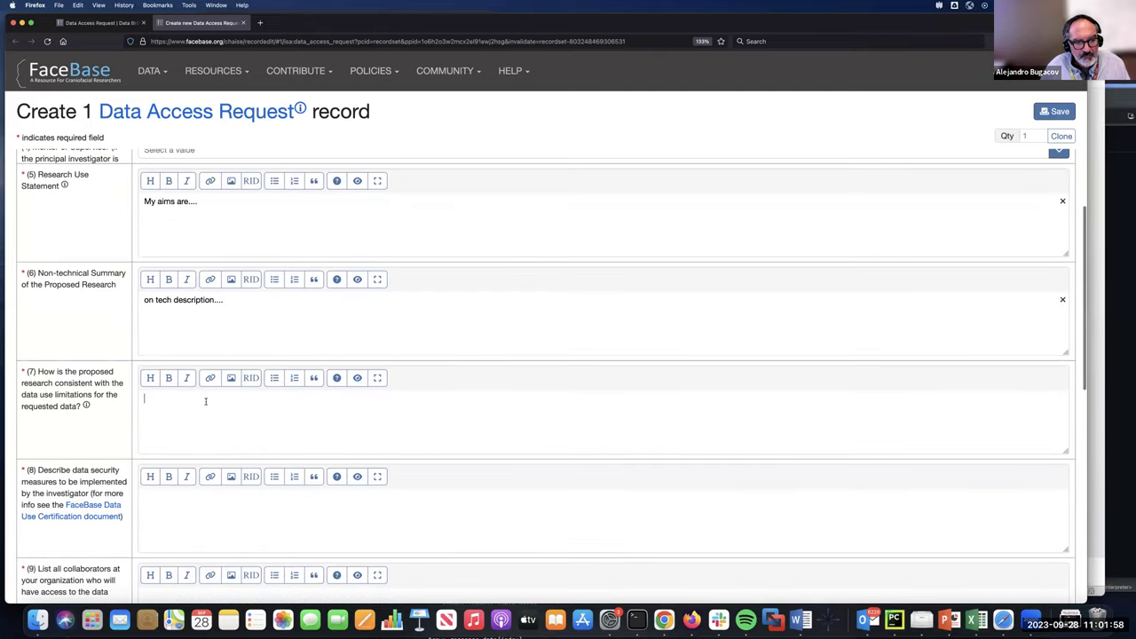
left_click(205, 401)
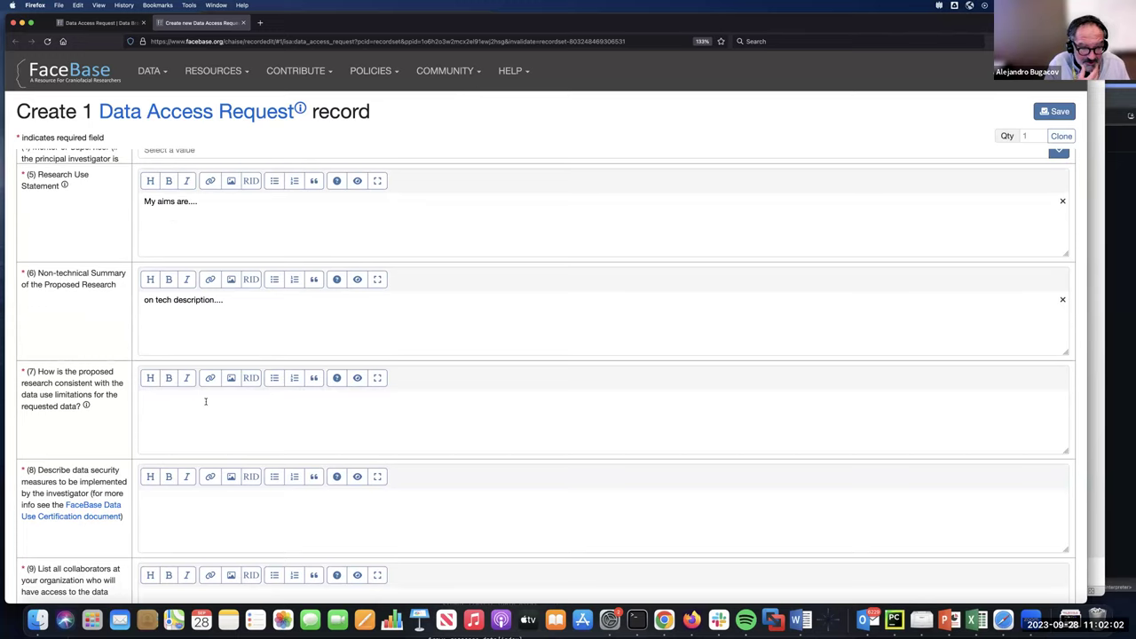
type("123")
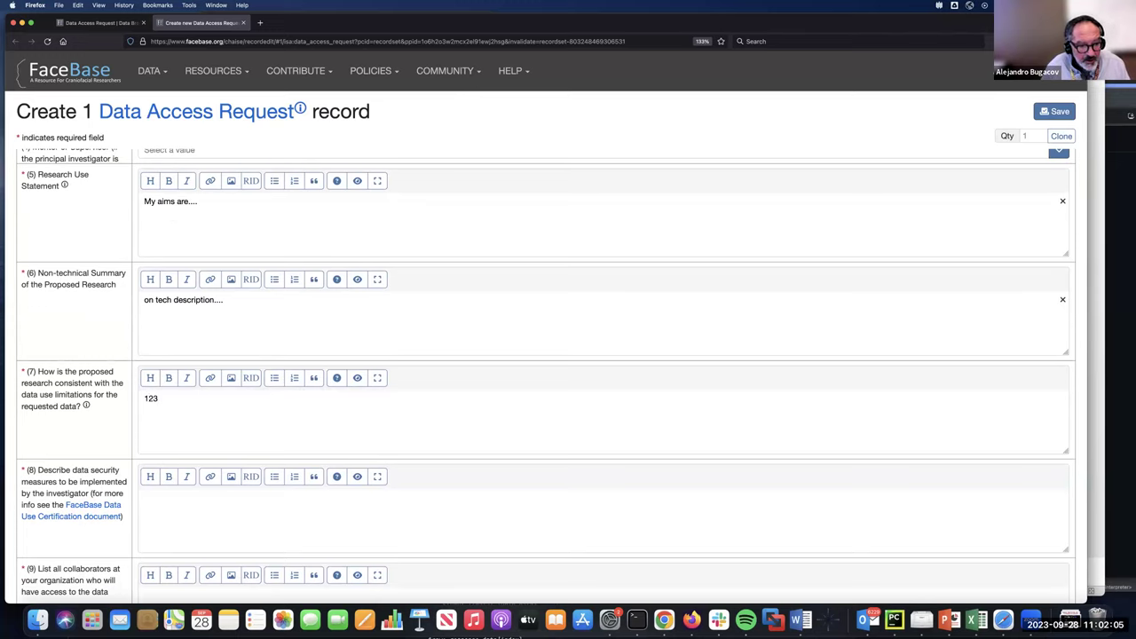
scroll(142, 391, "down", 3)
left_click(158, 420)
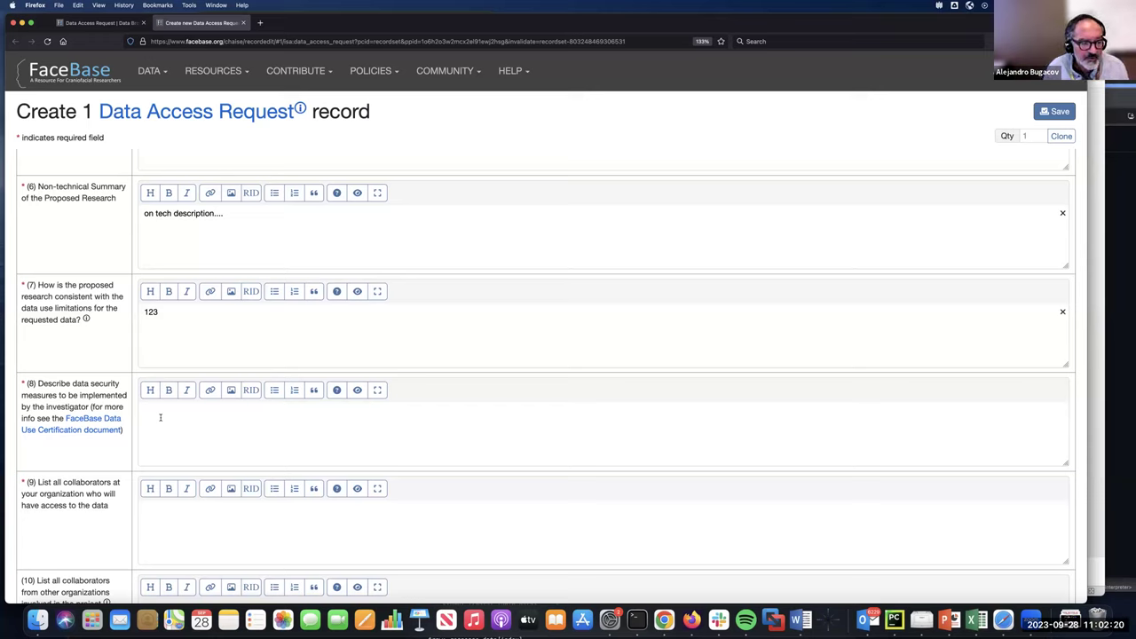
type("We")
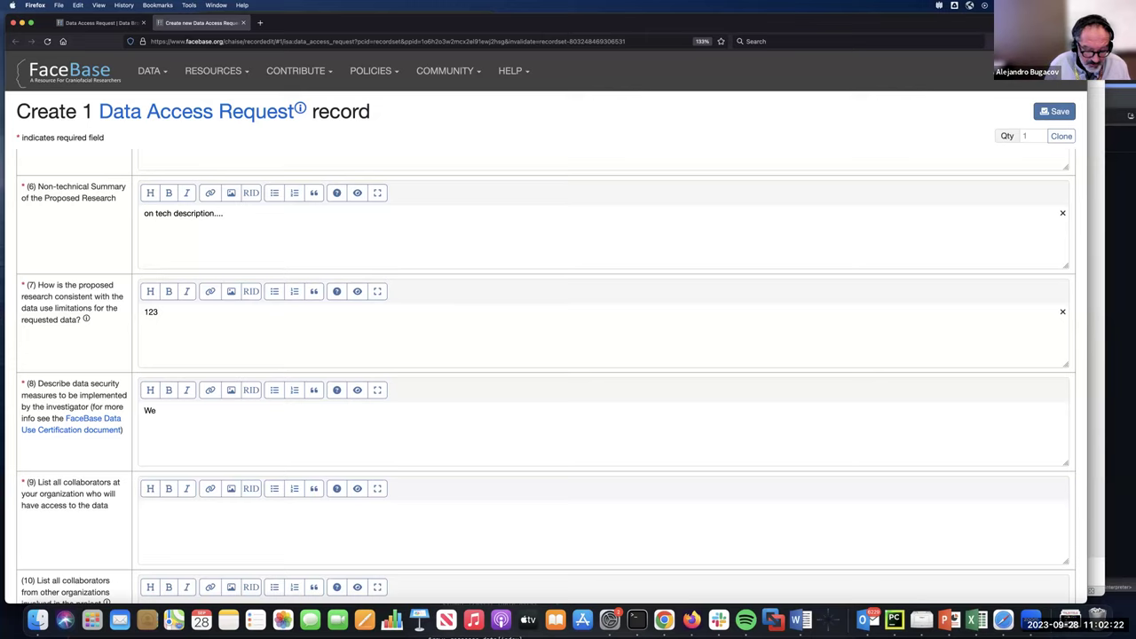
type("'ll....")
Step: Enter "N/A...." for the collaborators at the own organization and for those from other organizations
scroll(184, 359, "down", 4)
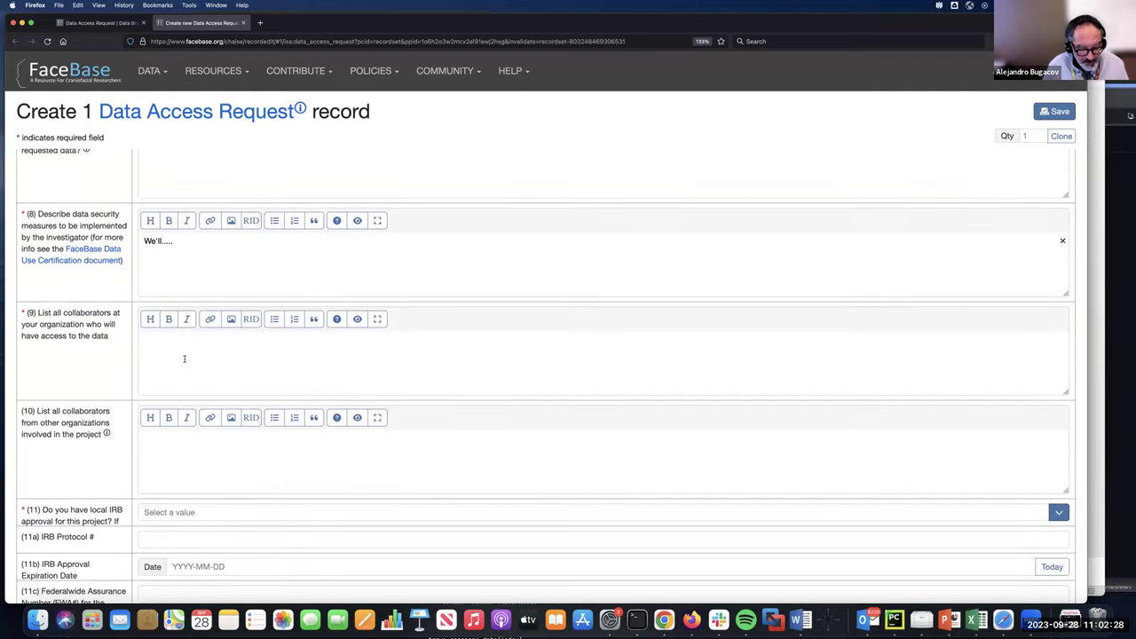
type("N/A")
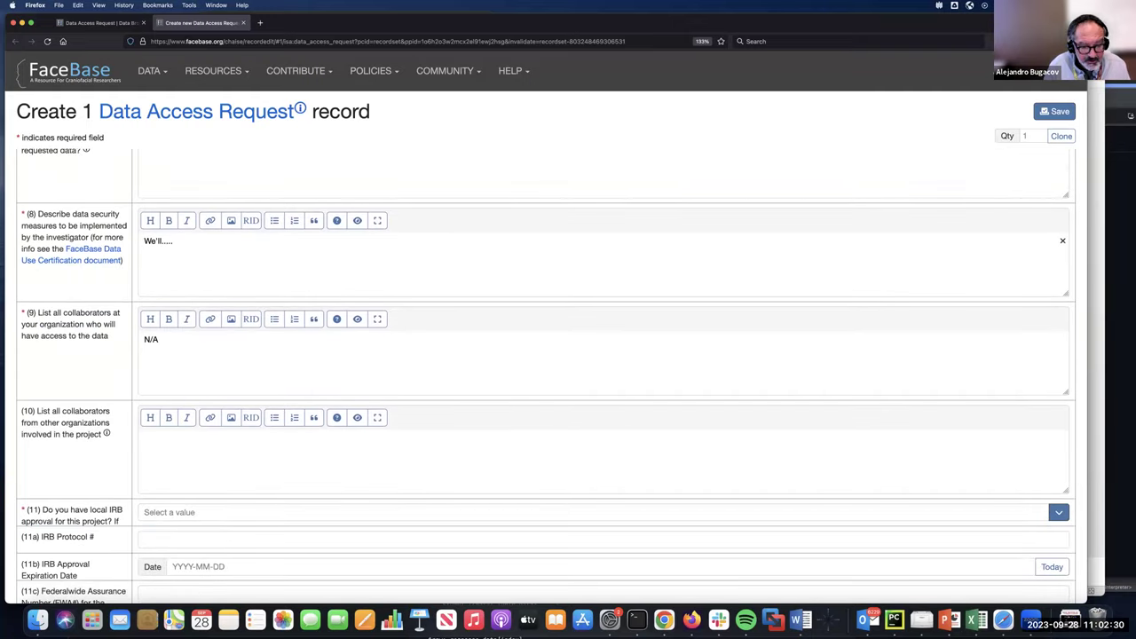
type("....")
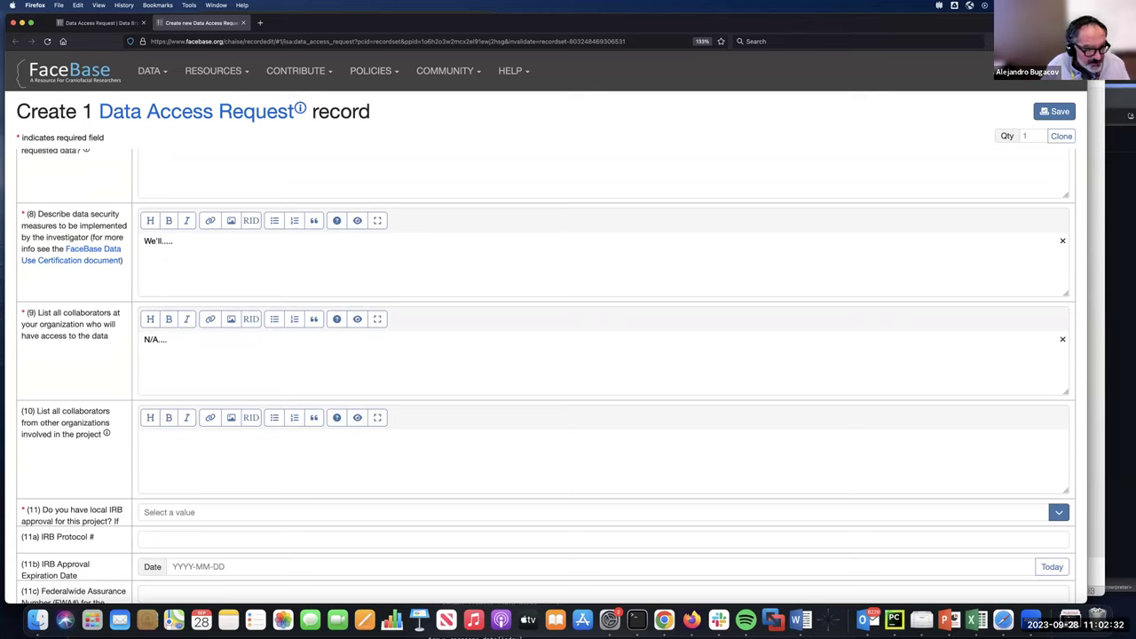
left_click(203, 440)
type("N/A....")
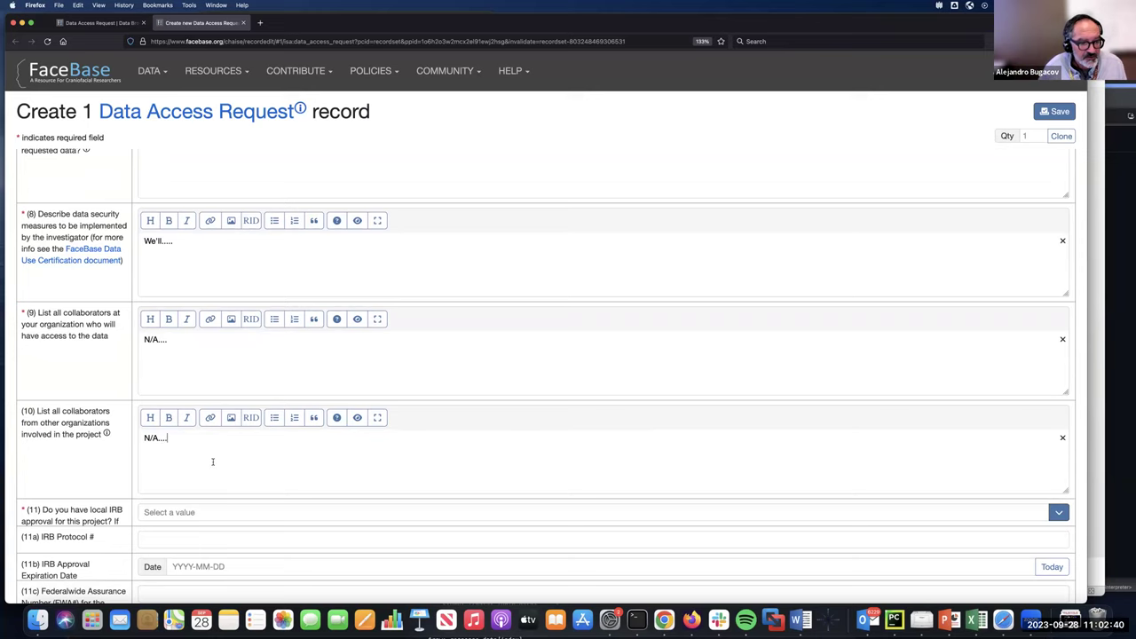
Step: Answer Yes to having local IRB approval and enter 1232456 as the IRB Protocol #
scroll(213, 461, "down", 3)
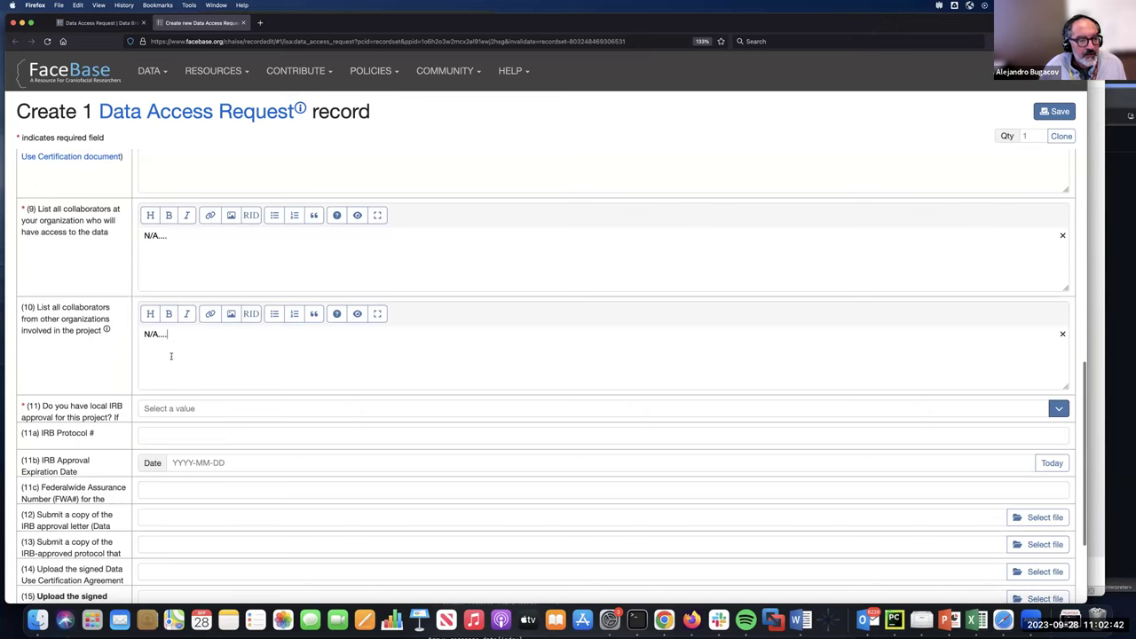
scroll(178, 369, "down", 1)
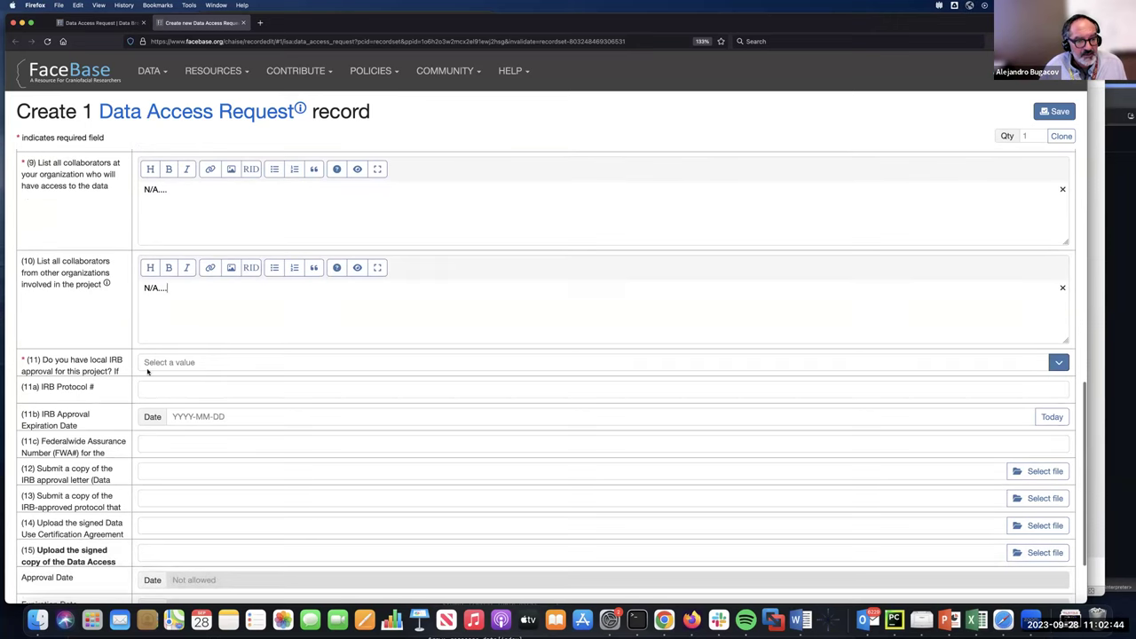
left_click(167, 363)
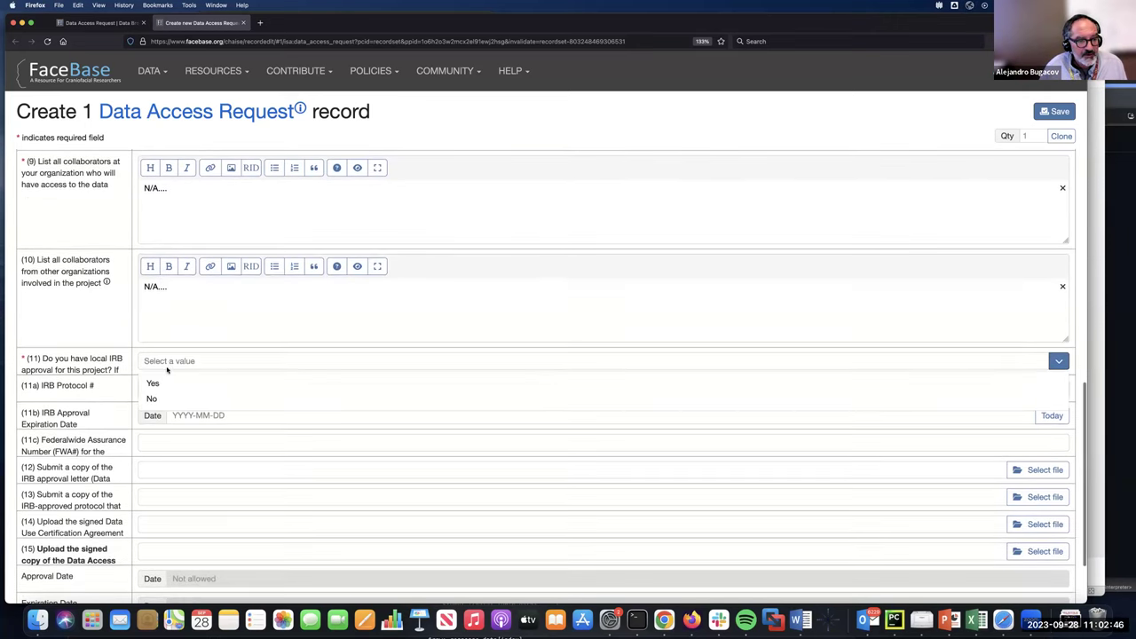
left_click(169, 379)
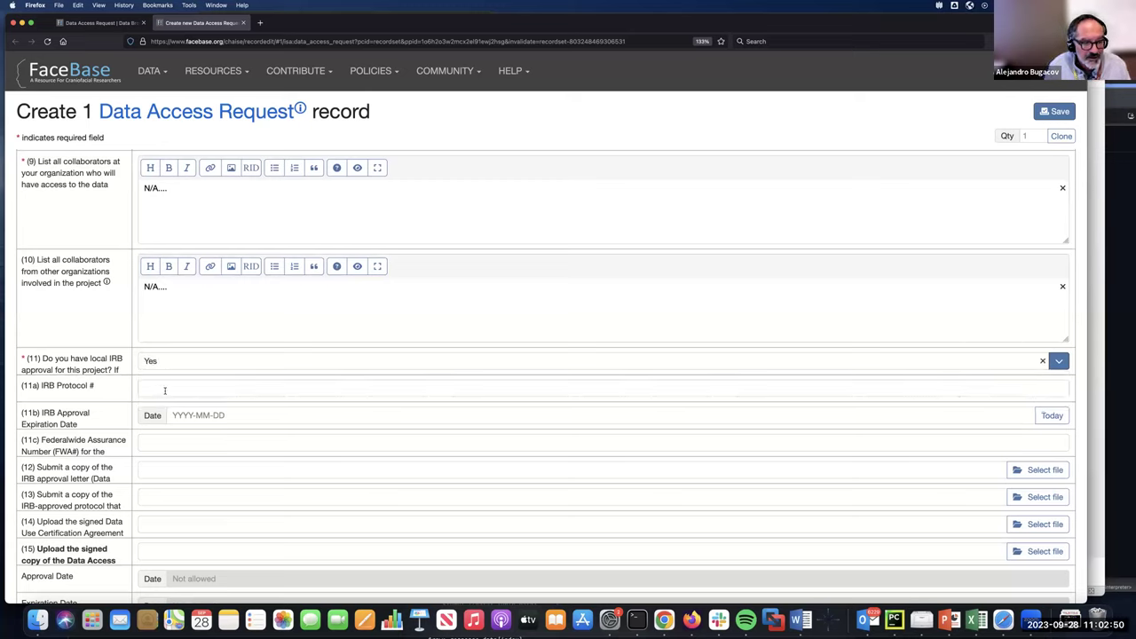
type("1232456")
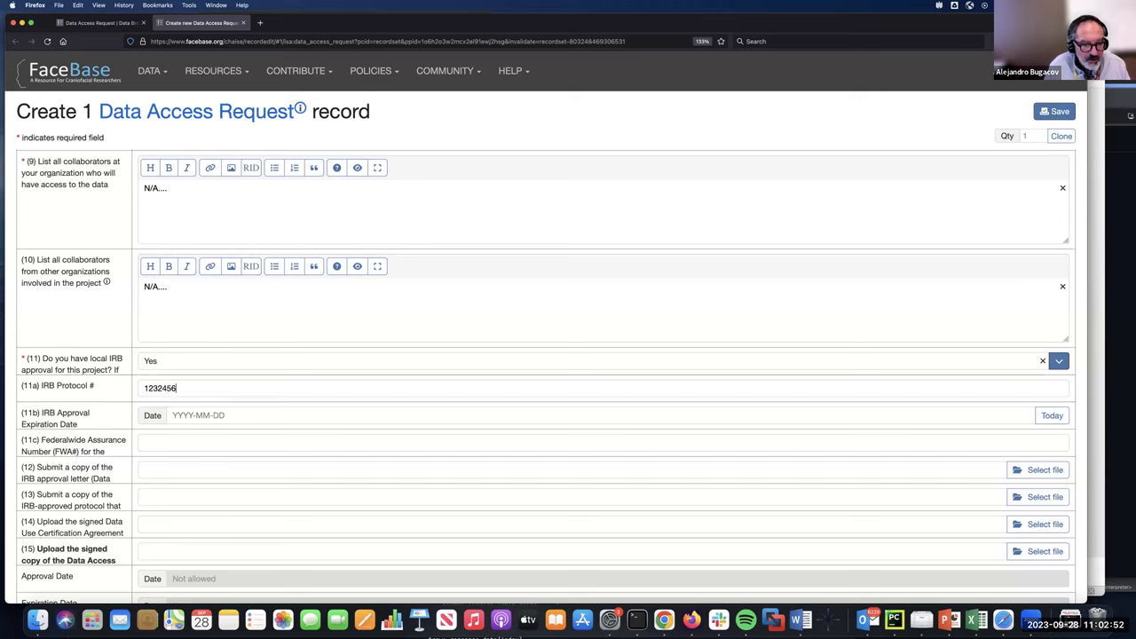
Step: Set the IRB Approval Expiration Date to today, 2023-09-28, and enter 12345 as the Federalwide Assurance Number
scroll(167, 385, "down", 2)
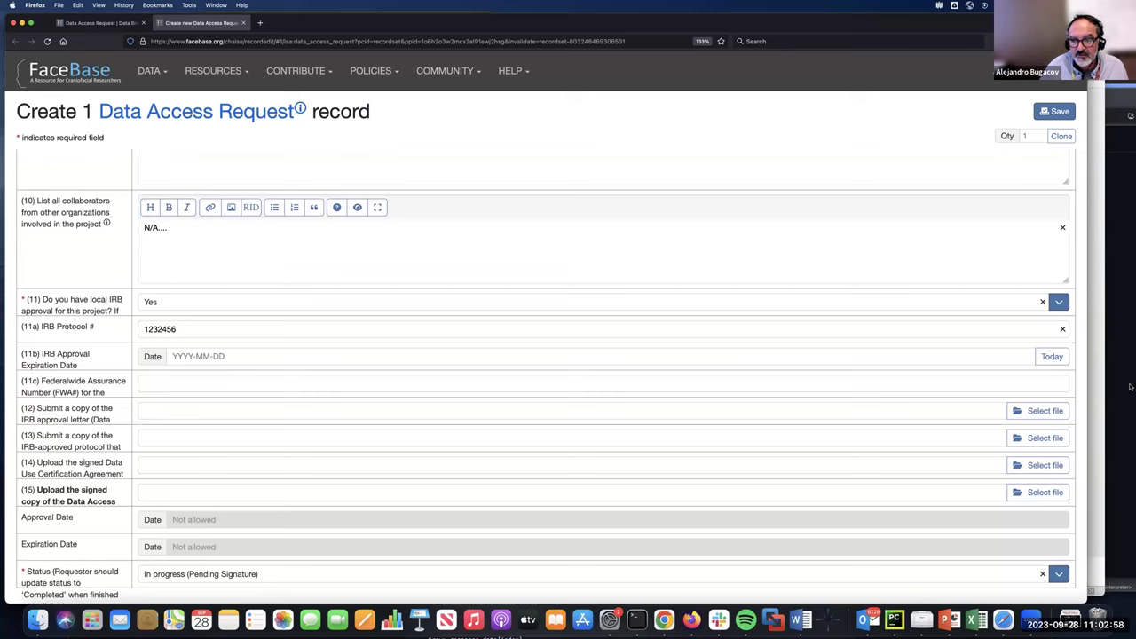
left_click(1053, 357)
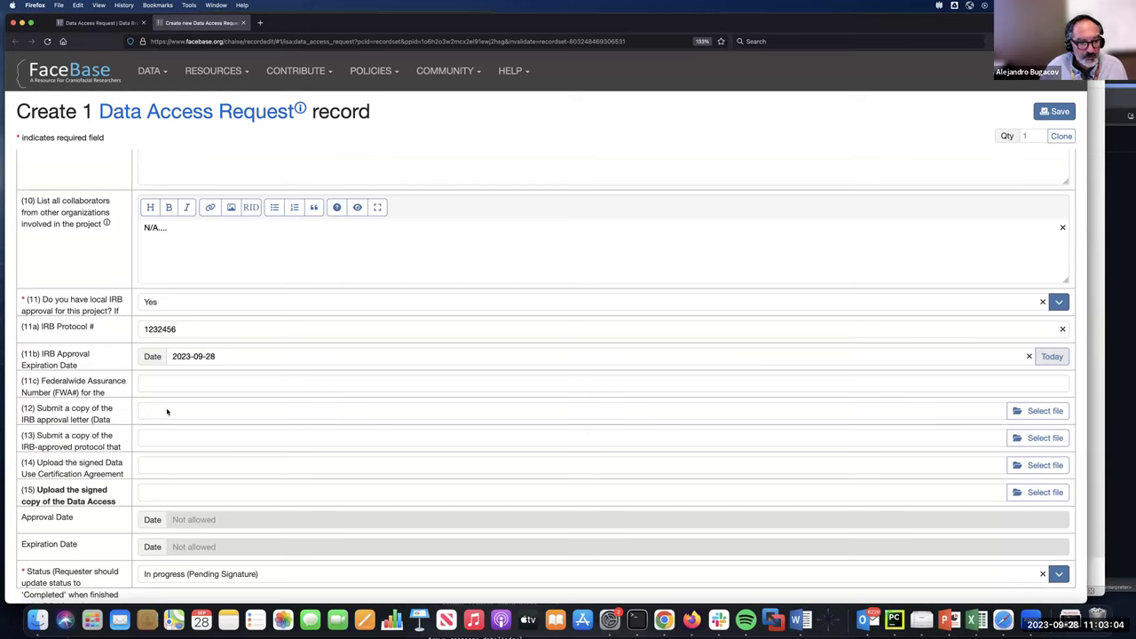
left_click(188, 384)
type("12345")
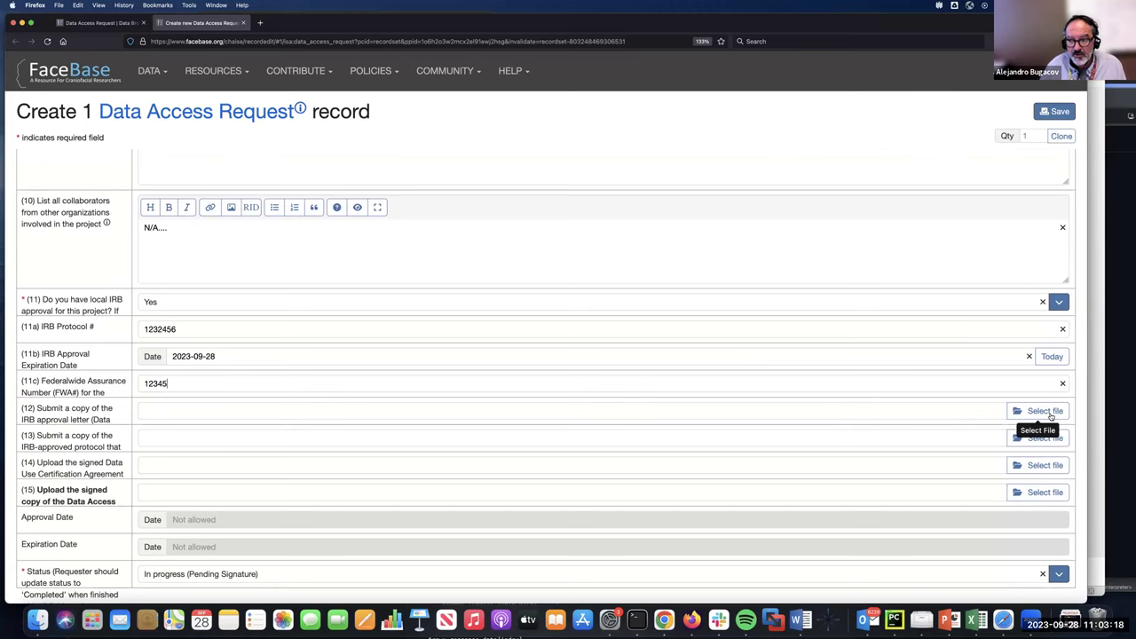
Step: Attach Test IRB Letter.pdf from the BOOTCAMP-2023-09-28 folder as the copy of the IRB approval letter
scroll(1051, 416, "up", 1)
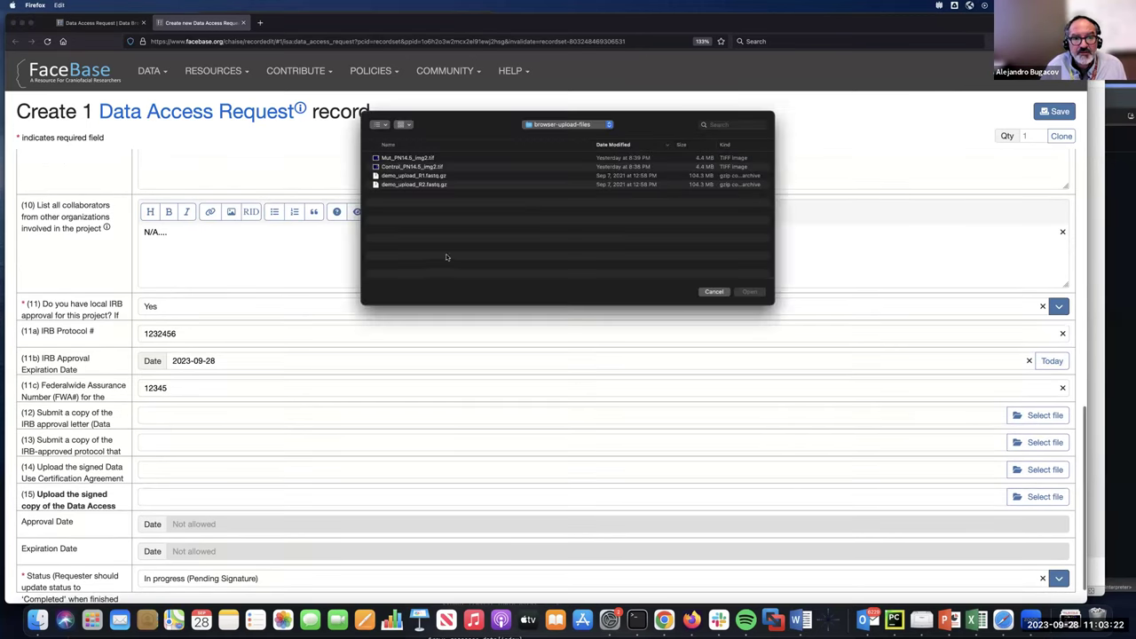
left_click(560, 126)
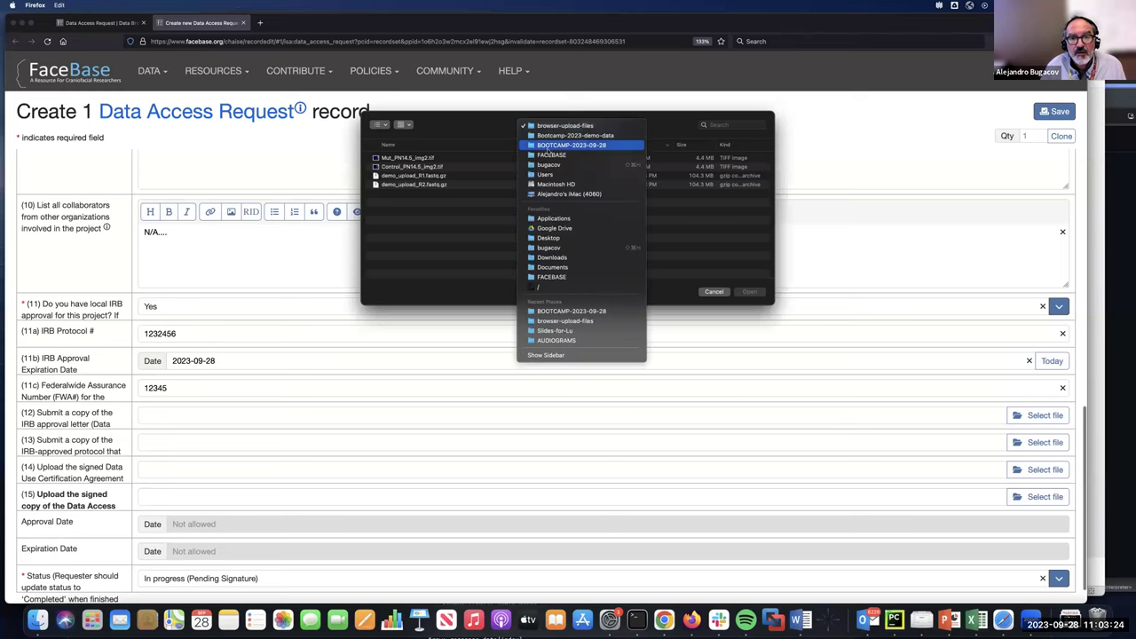
left_click(548, 147)
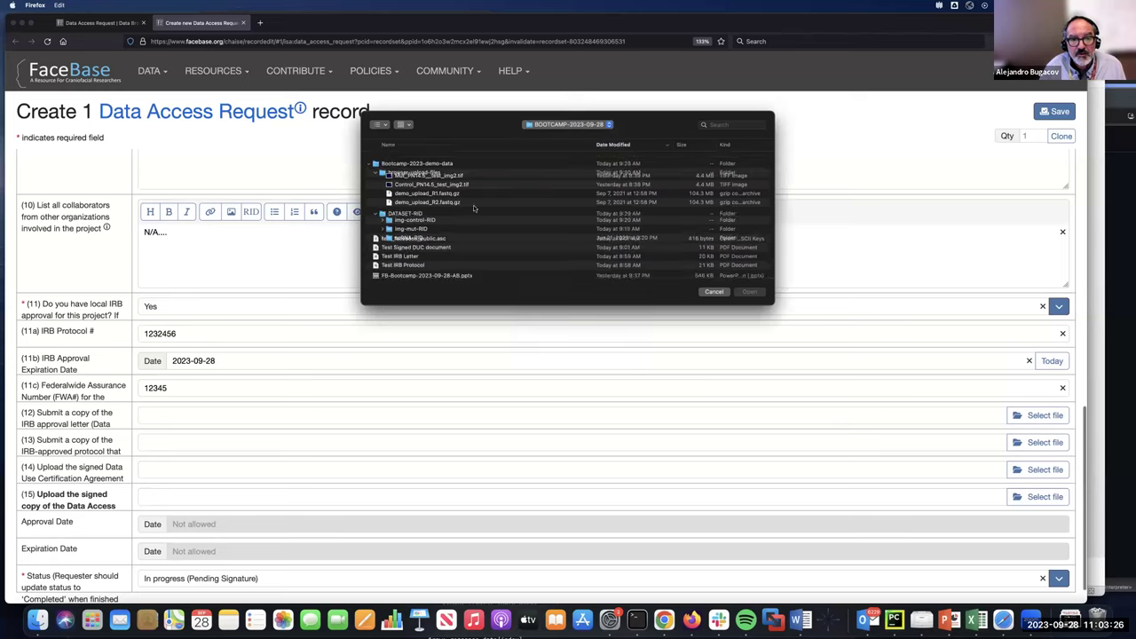
left_click(408, 265)
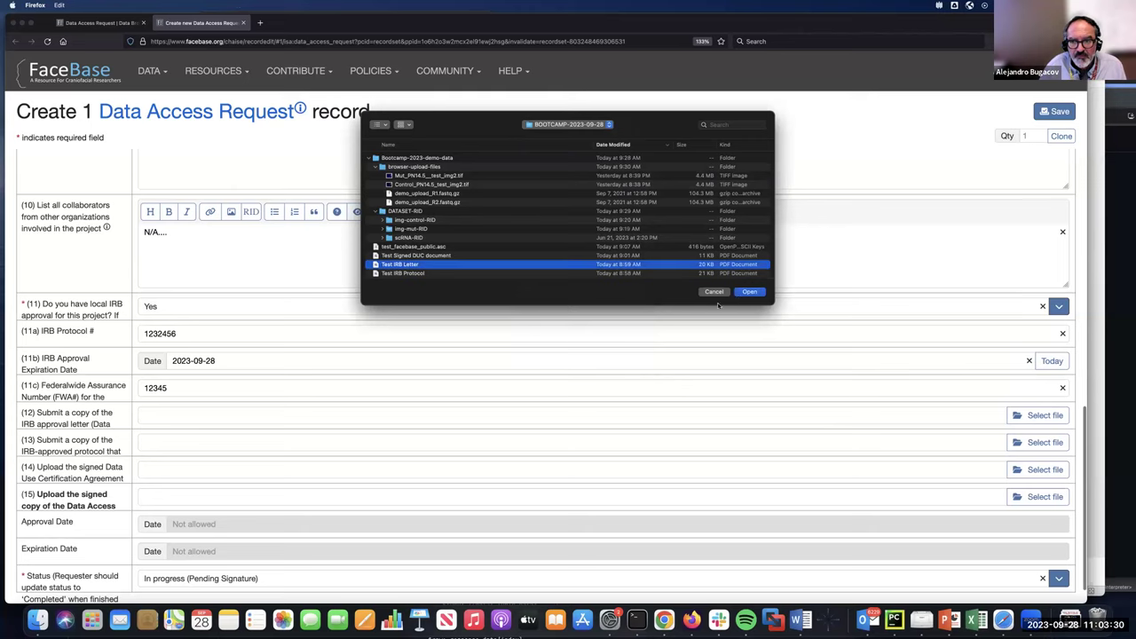
left_click(749, 292)
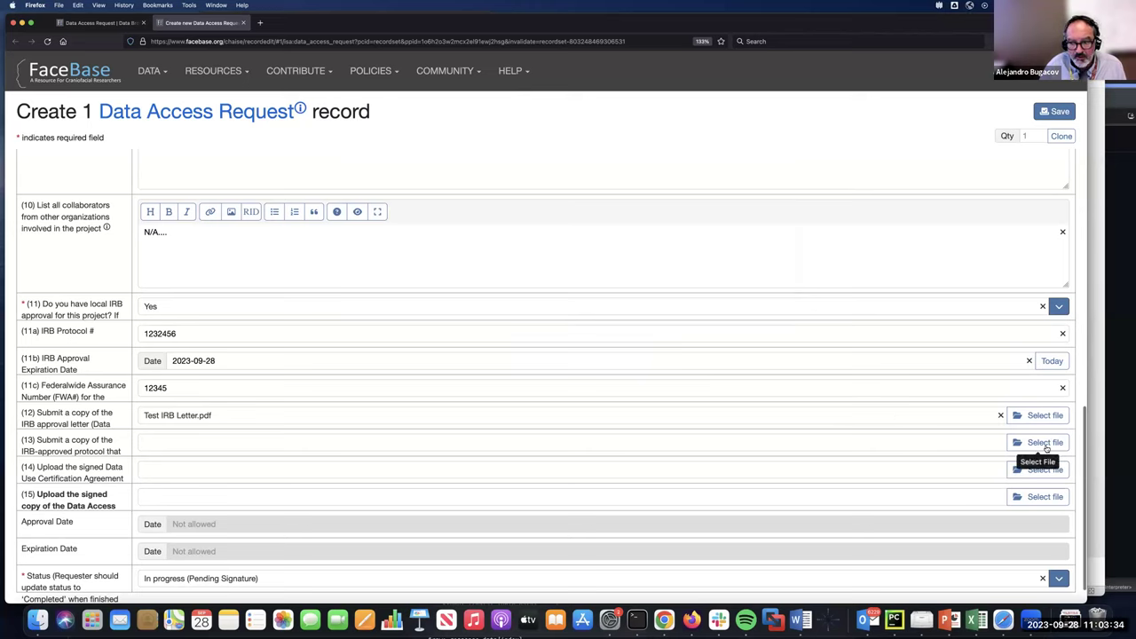
Step: Attach Test IRB Protocol.pdf as the copy of the IRB-approved protocol
left_click(1045, 443)
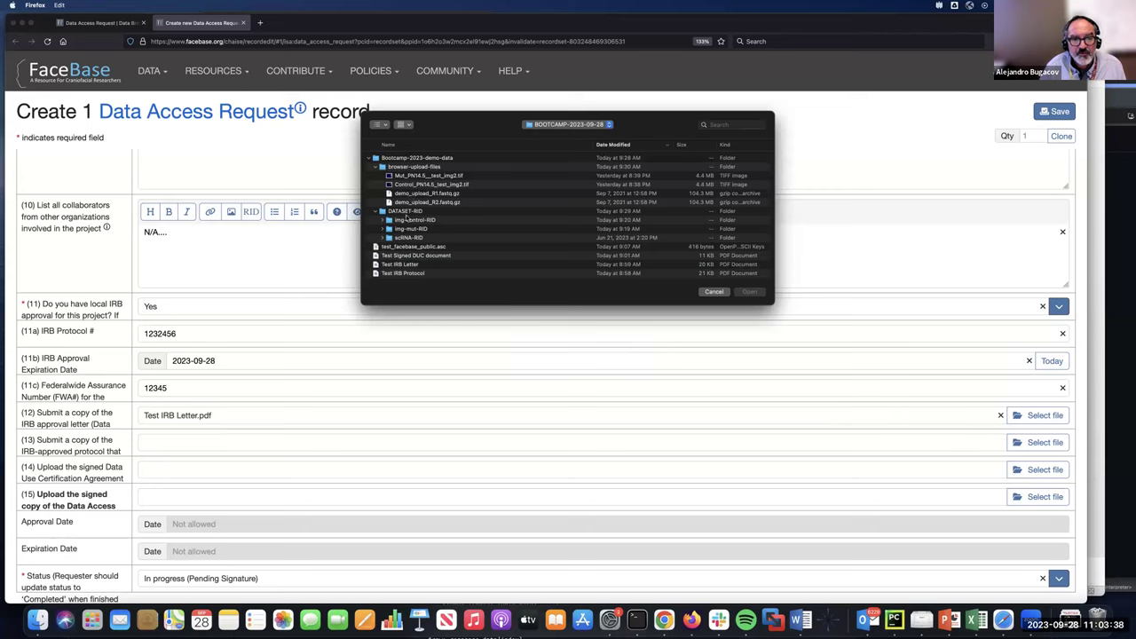
left_click(408, 274)
left_click(749, 292)
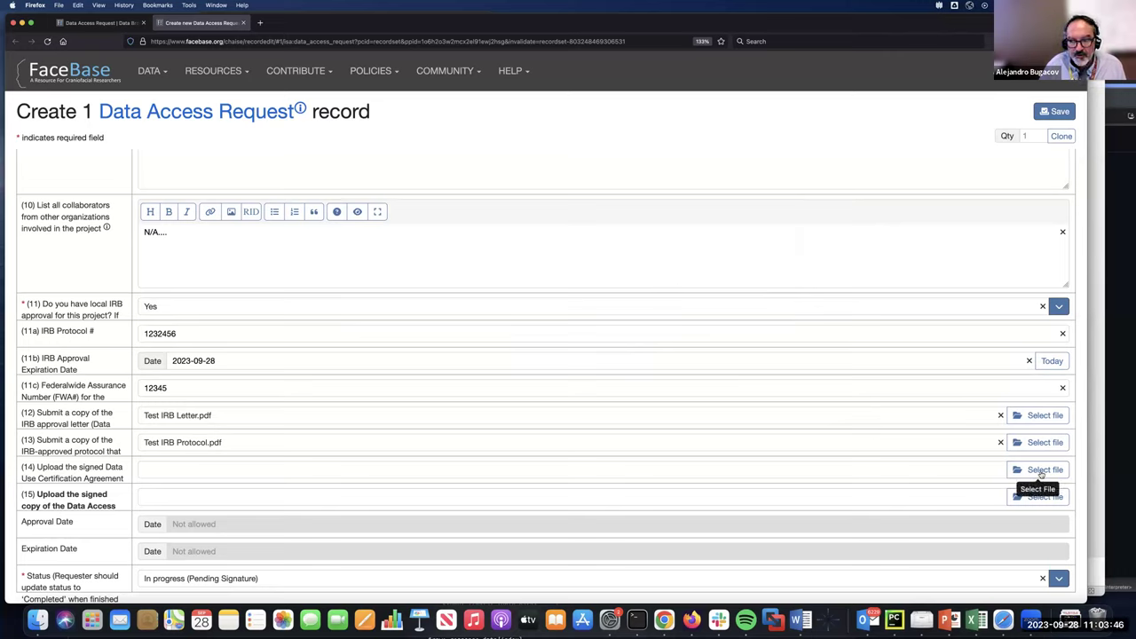
Step: Attach Test Signed DUC document.pdf as the signed Data Use Certification Agreement
left_click(1041, 470)
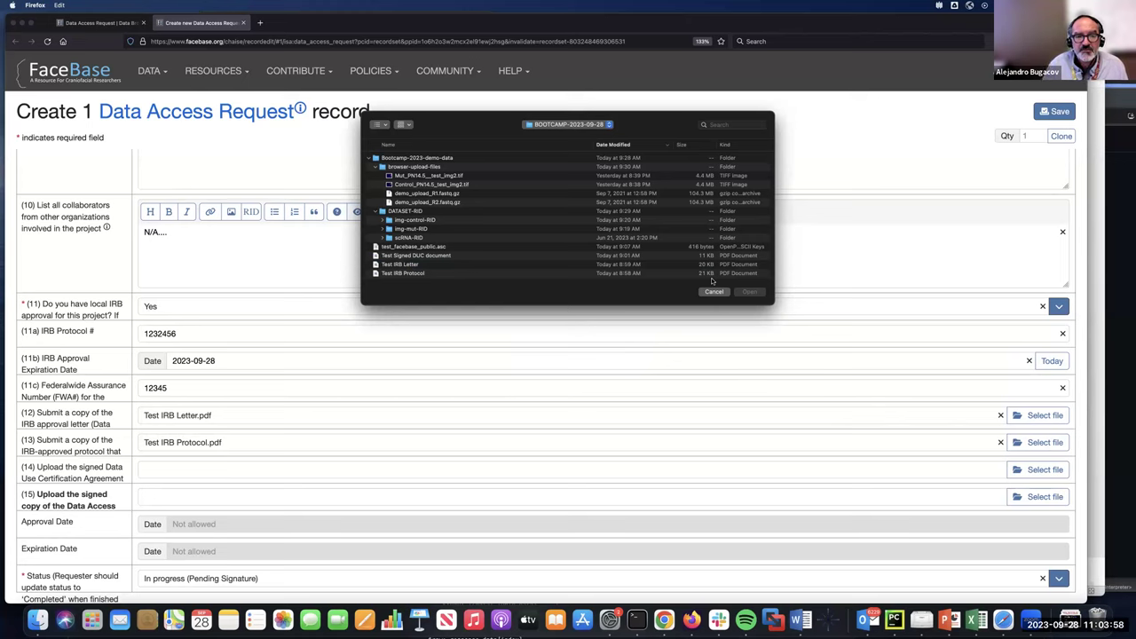
left_click(425, 257)
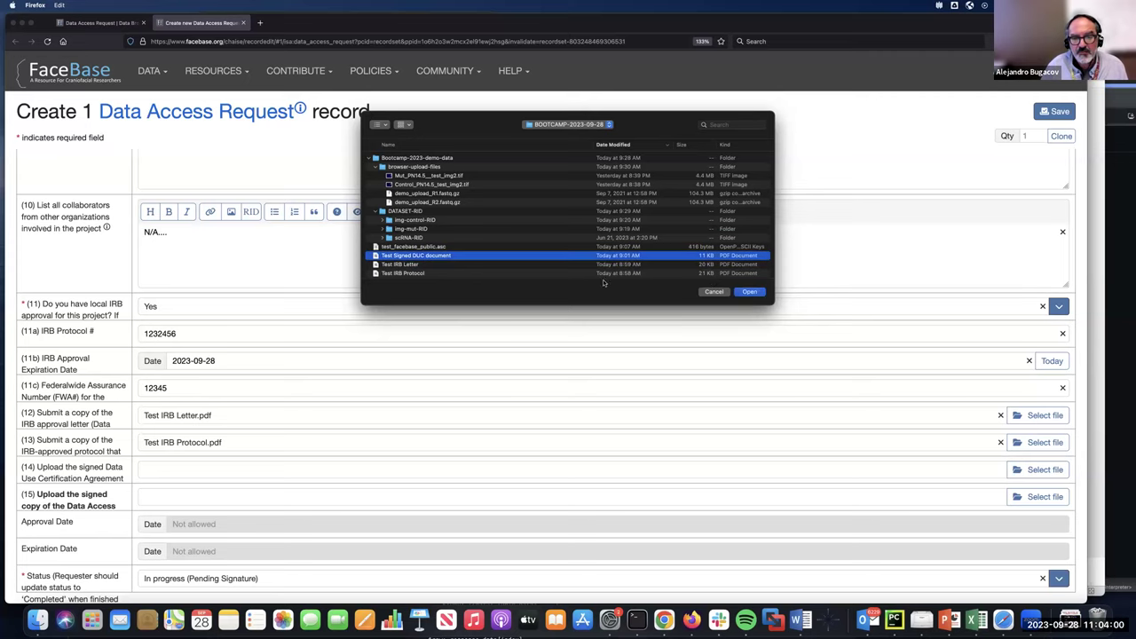
left_click(750, 293)
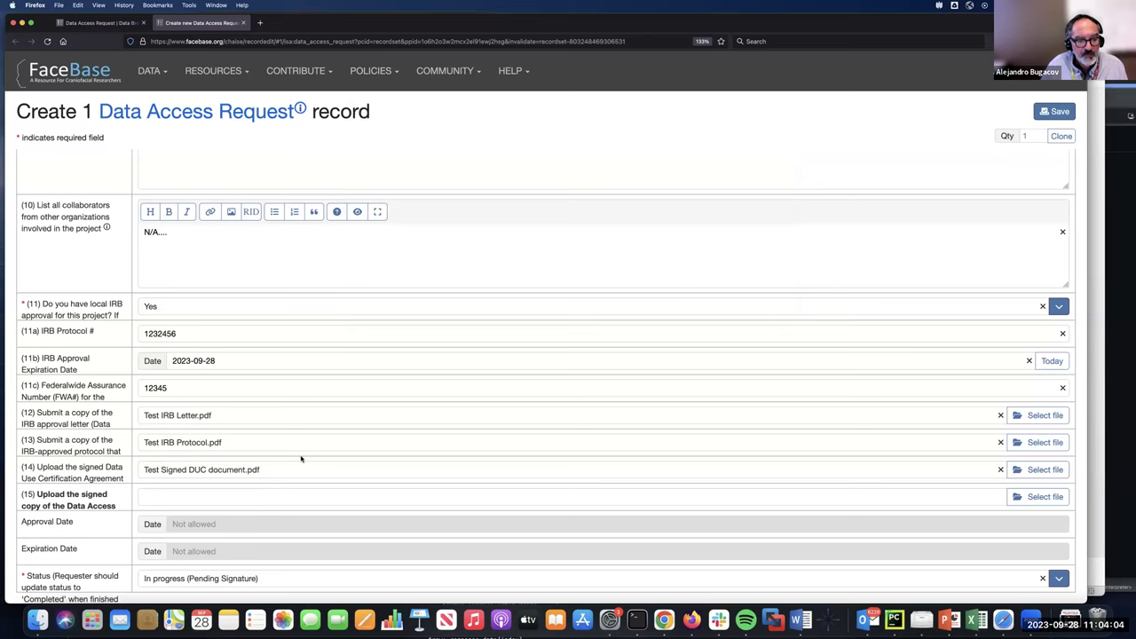
Step: Save the completed form as a new Data Access Request record, leaving the signed DAR copy unattached
scroll(360, 398, "down", 1)
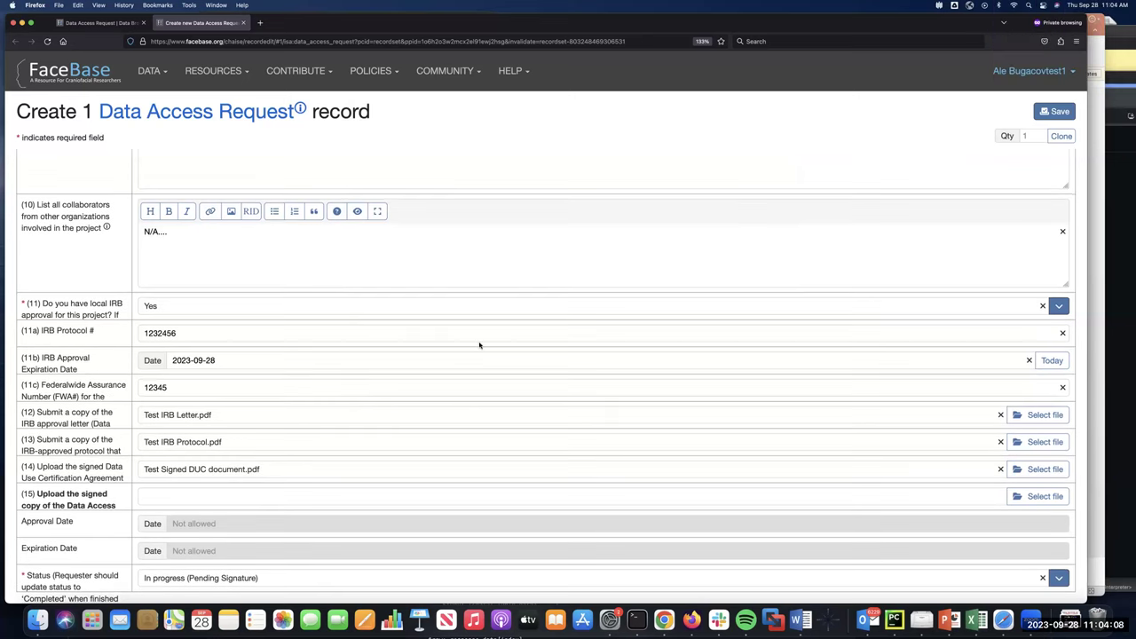
scroll(479, 344, "down", 1)
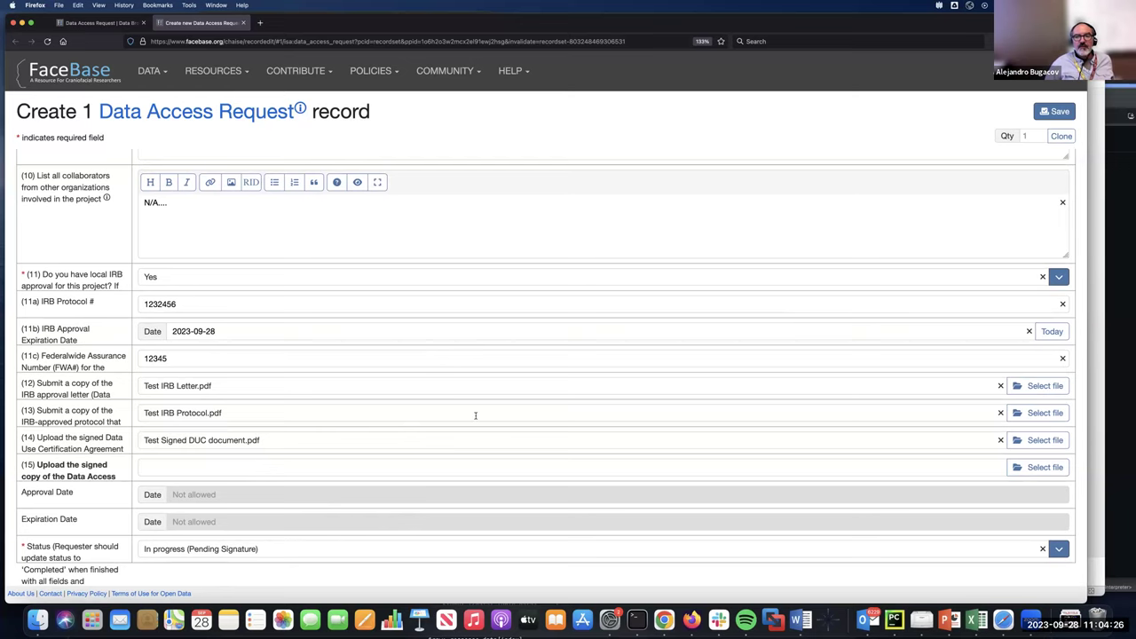
left_click(1064, 115)
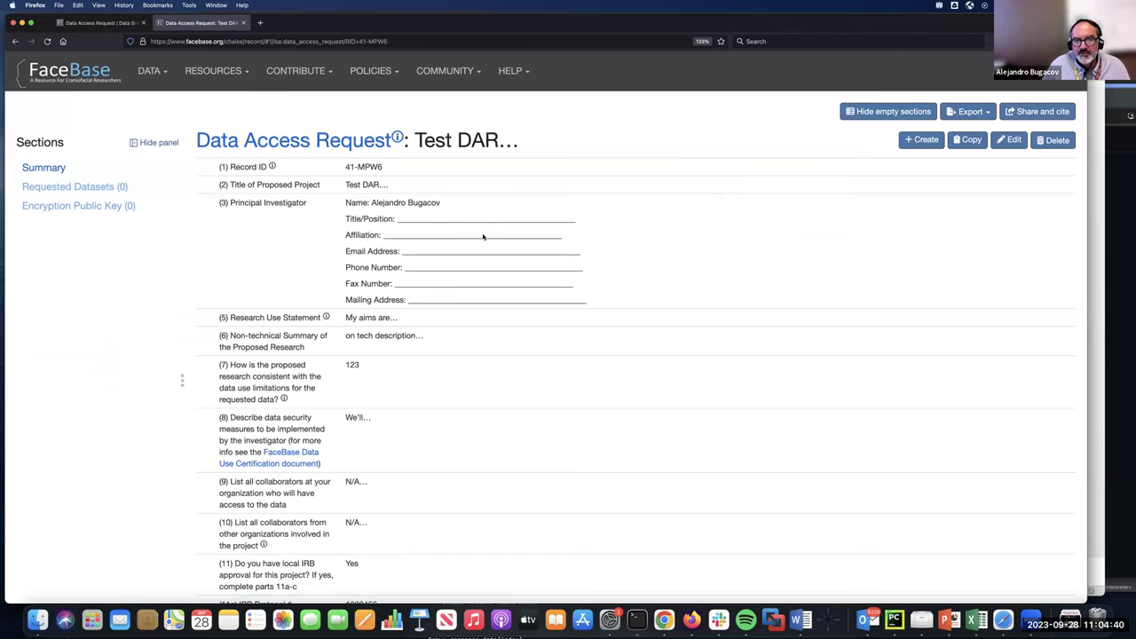
Step: Review the saved request through its signature blocks and status, and open it for editing to check the signed-copy upload field
scroll(426, 207, "down", 1)
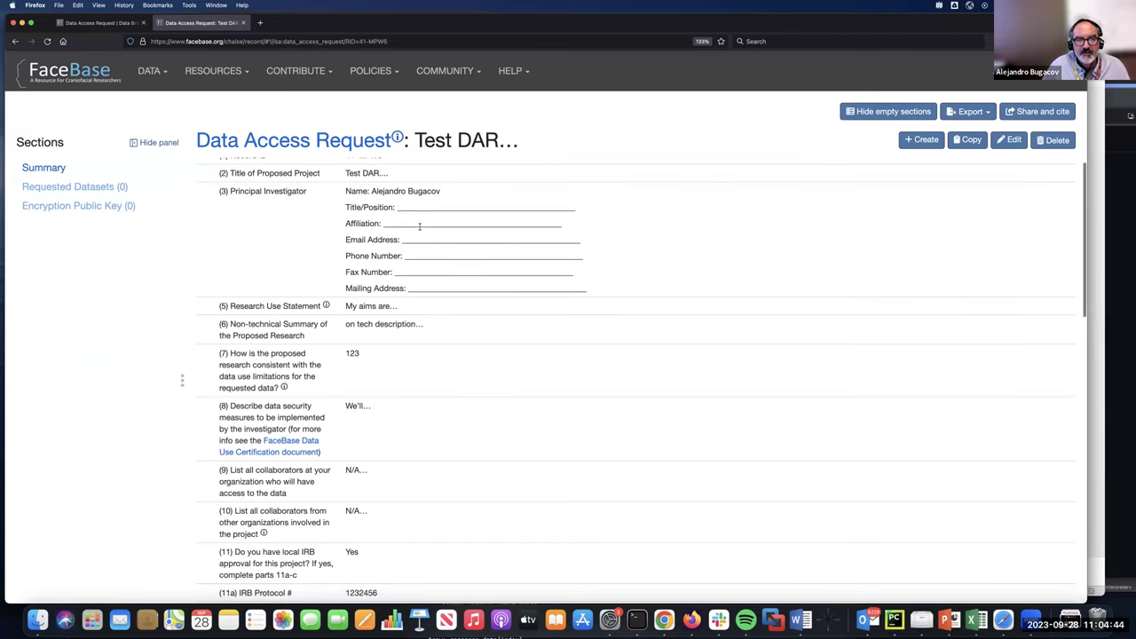
scroll(419, 226, "down", 7)
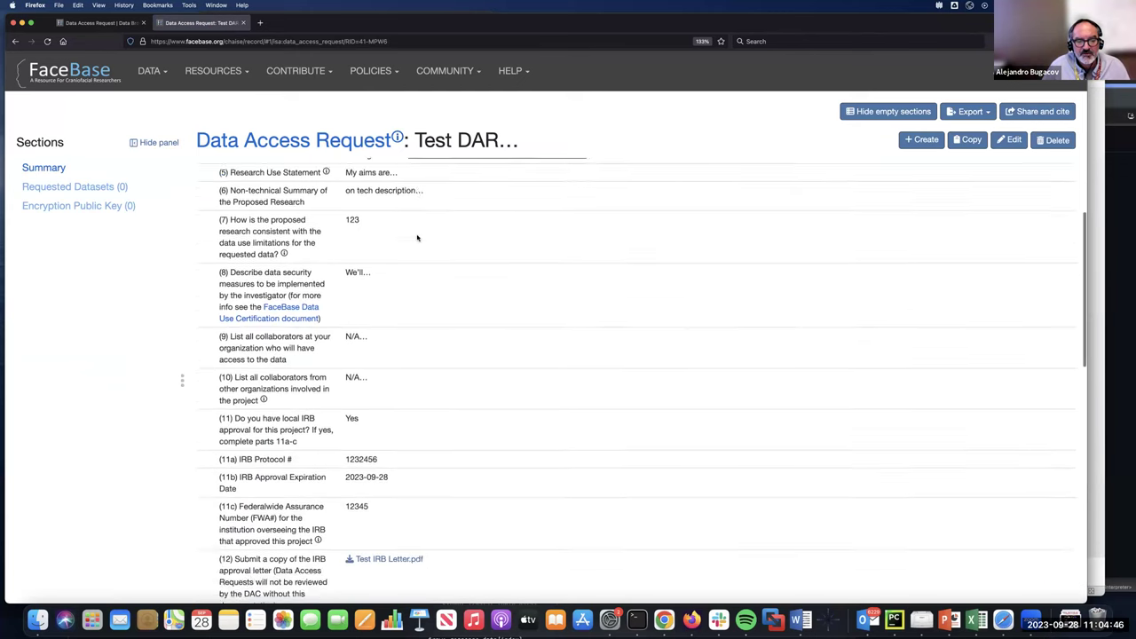
scroll(417, 238, "down", 4)
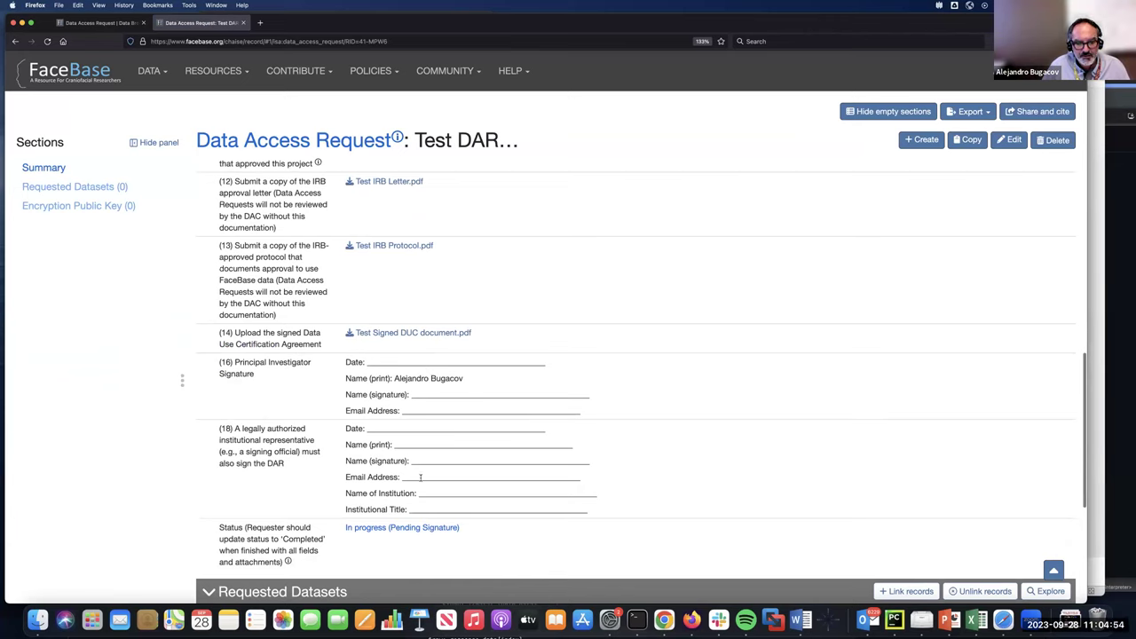
scroll(426, 475, "down", 2)
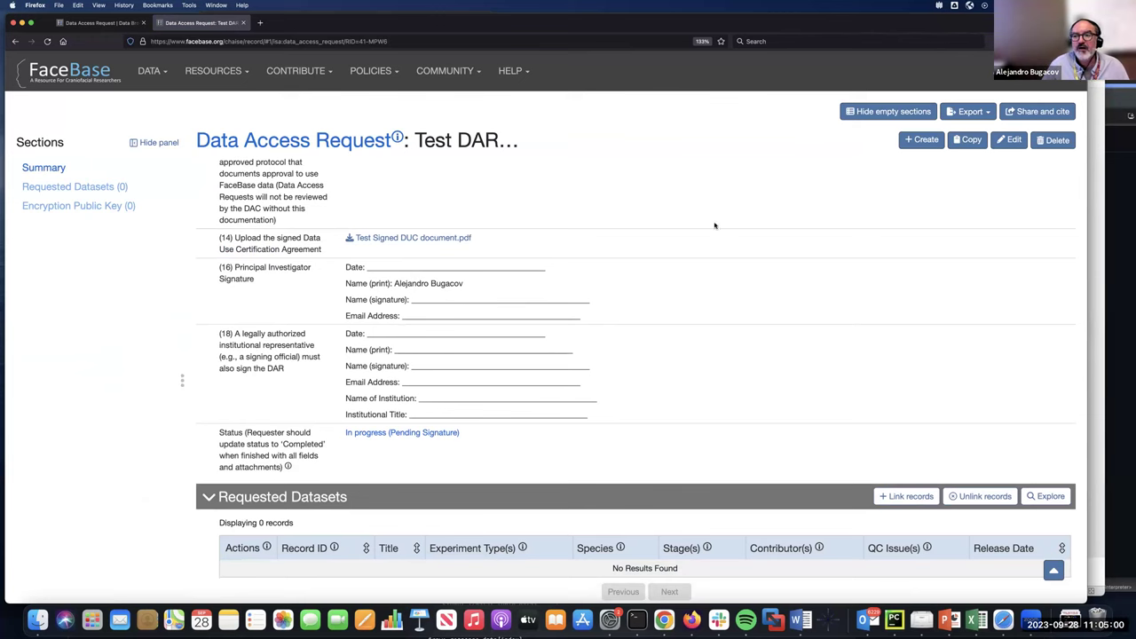
left_click(1013, 142)
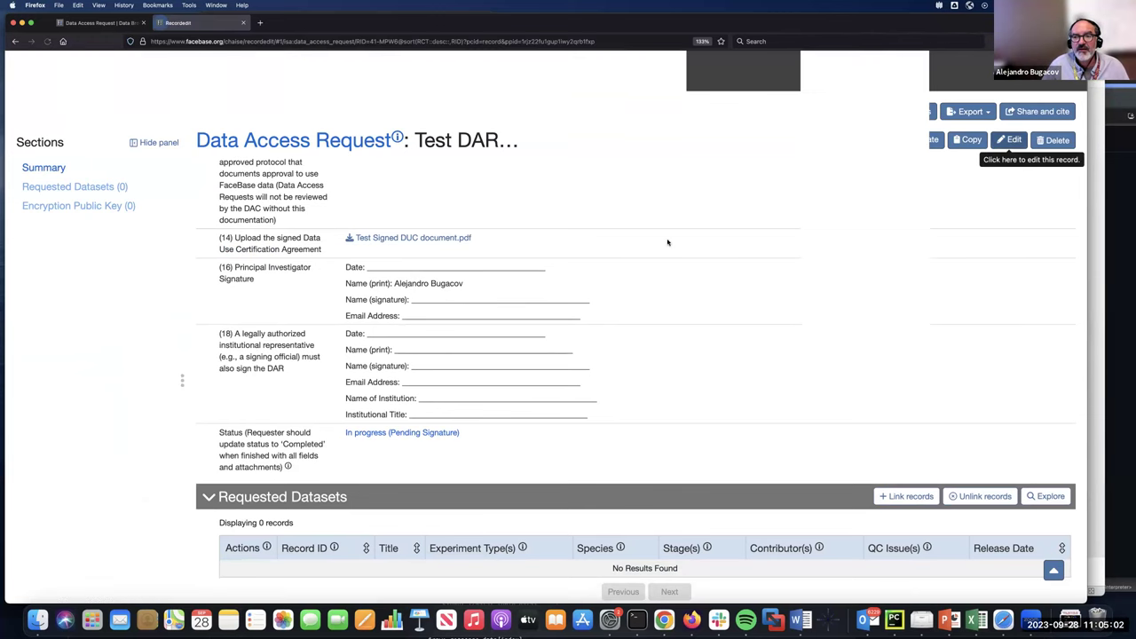
scroll(637, 244, "down", 10)
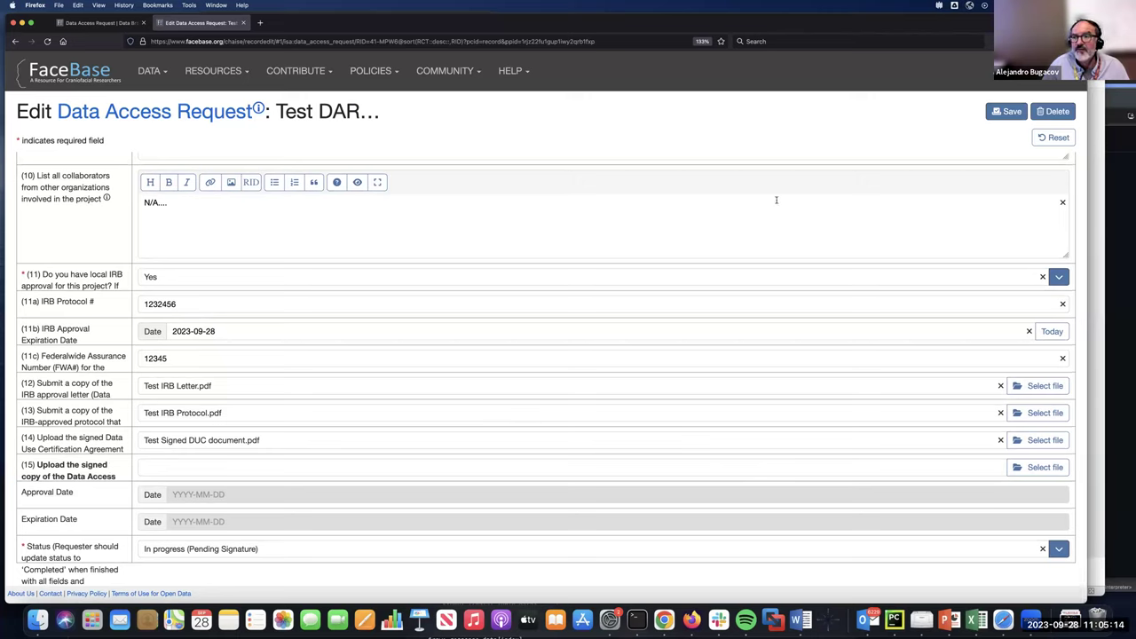
left_click(1015, 111)
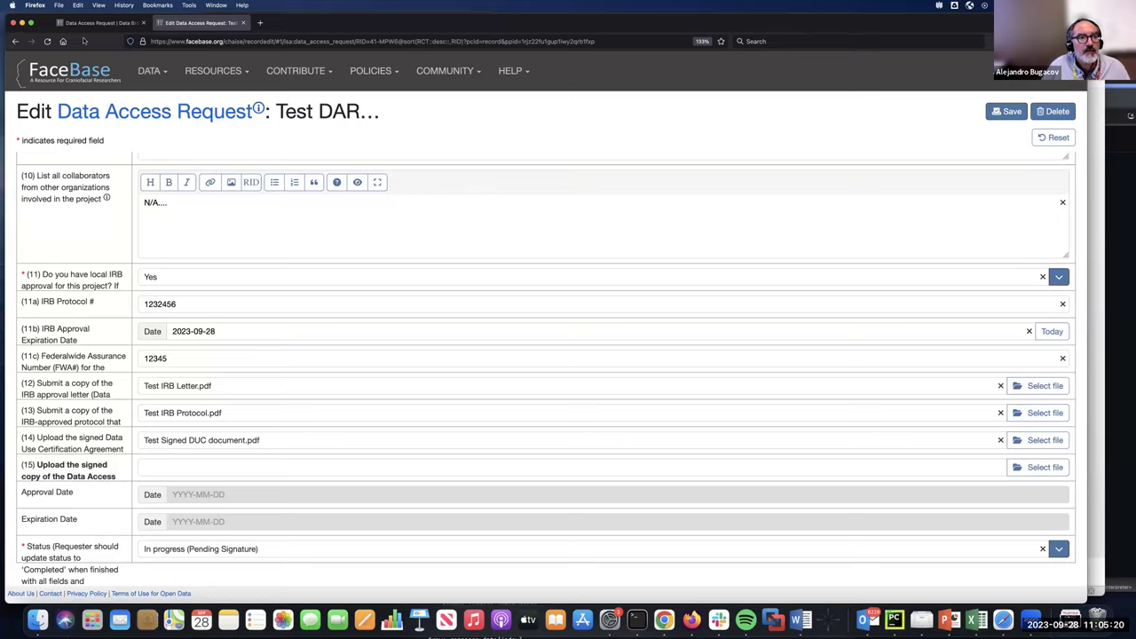
Step: Open the Test DAR record from the Data Access Request list and go to its Requested Datasets section
left_click(92, 25)
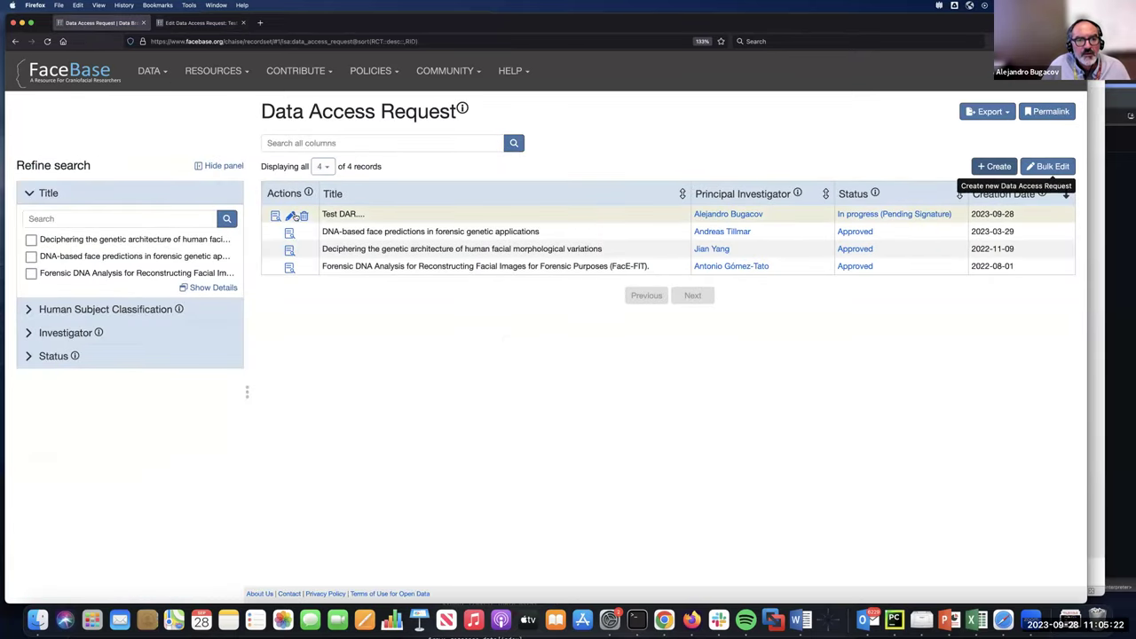
left_click(275, 216)
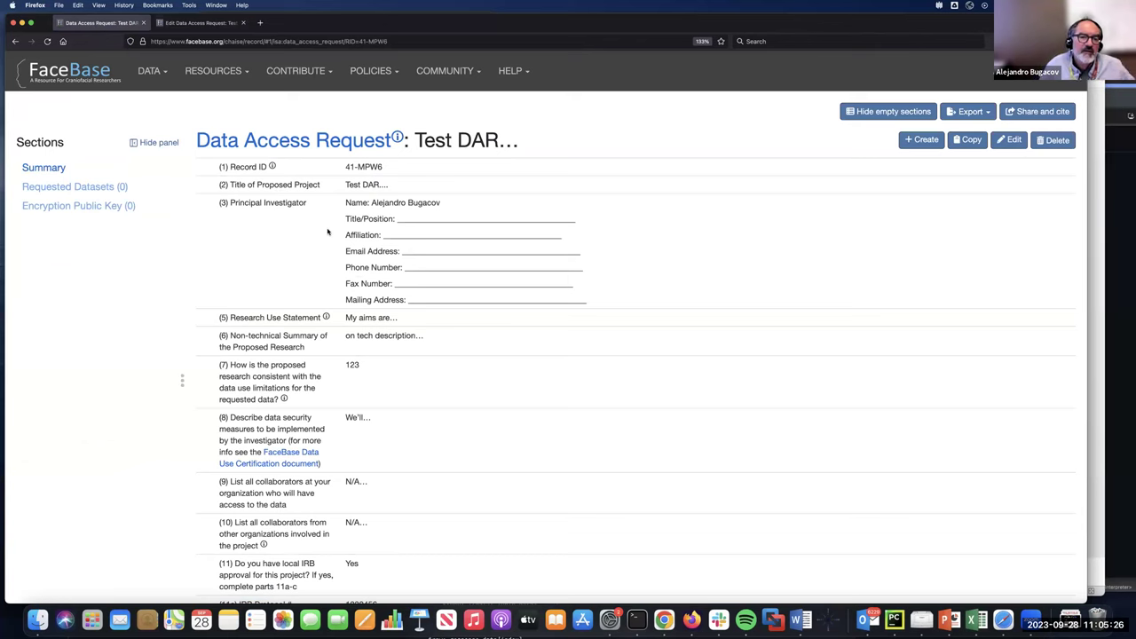
scroll(329, 234, "down", 6)
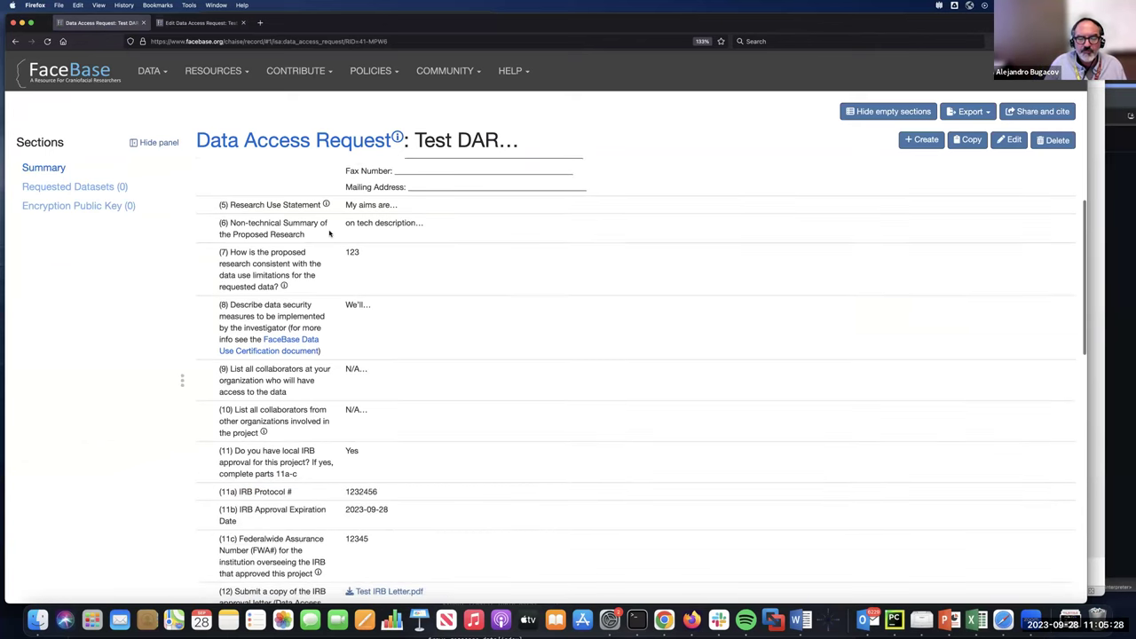
scroll(329, 233, "down", 10)
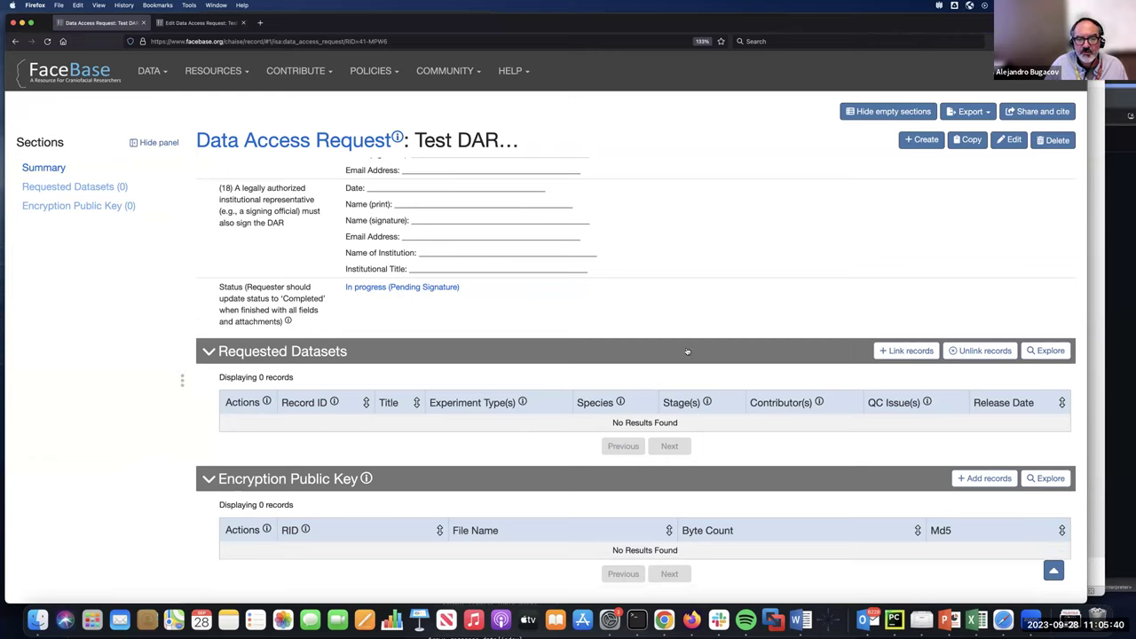
Step: Start linking datasets to the request and filter the dataset list to Protected Human Subjects: Yes
left_click(932, 353)
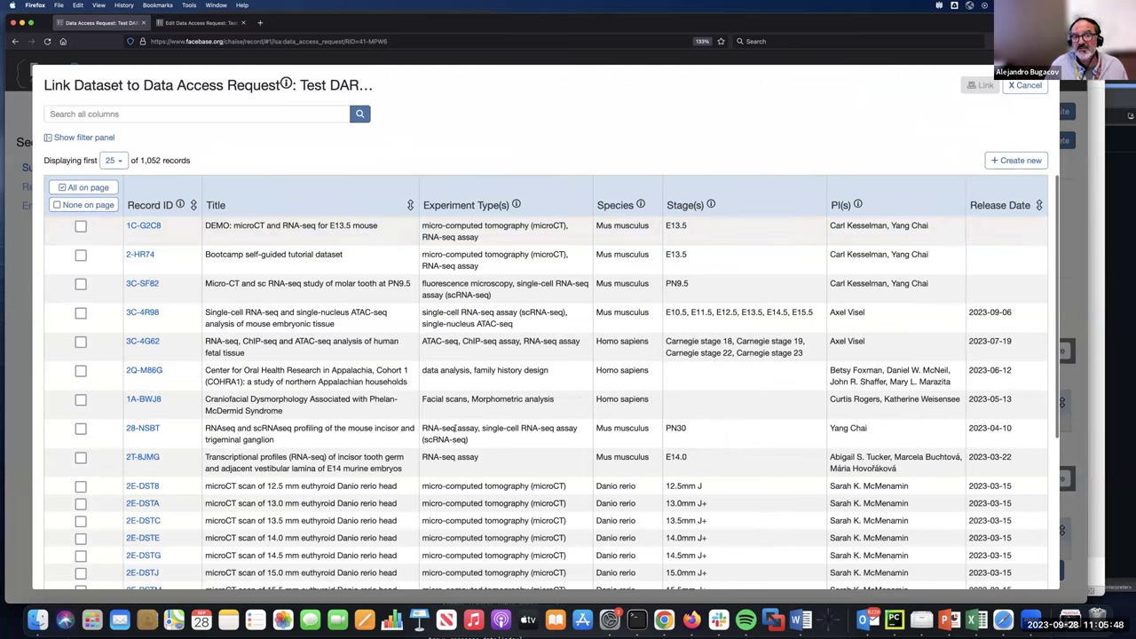
left_click(79, 140)
scroll(84, 237, "down", 3)
scroll(84, 237, "down", 4)
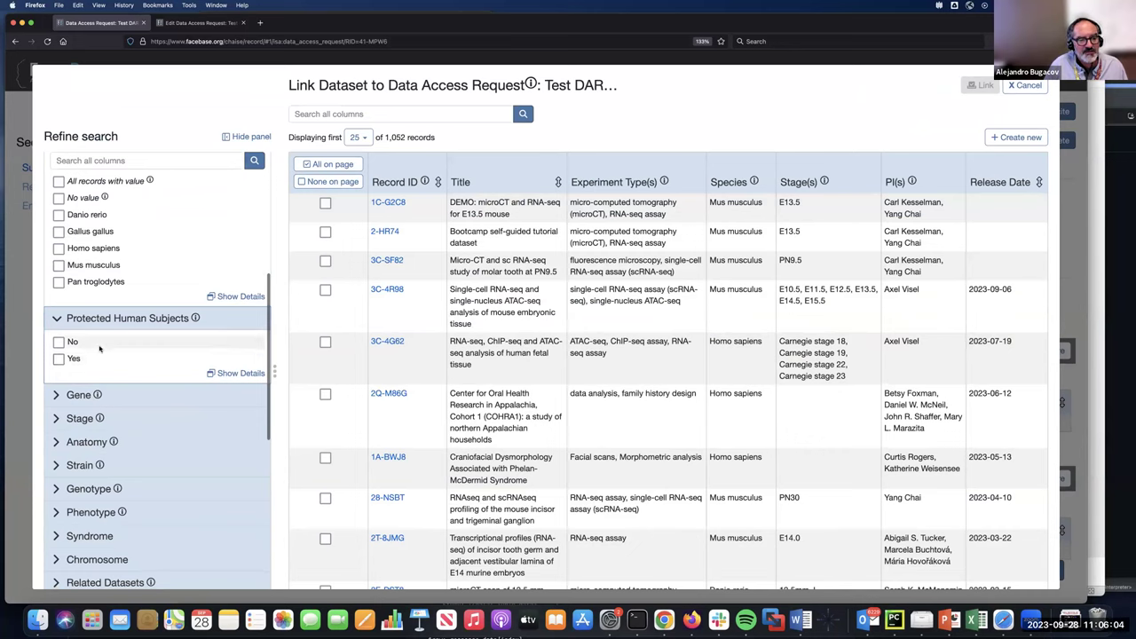
left_click(59, 360)
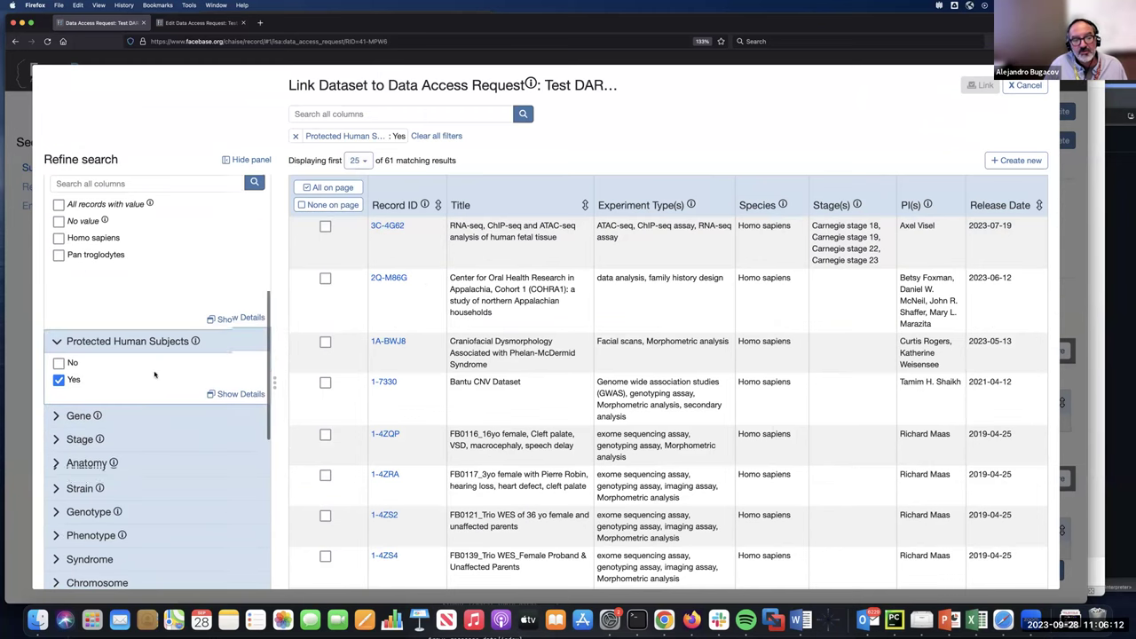
Step: Browse the protected datasets and narrow the list further to the Facial scans experiment type
scroll(142, 355, "down", 5)
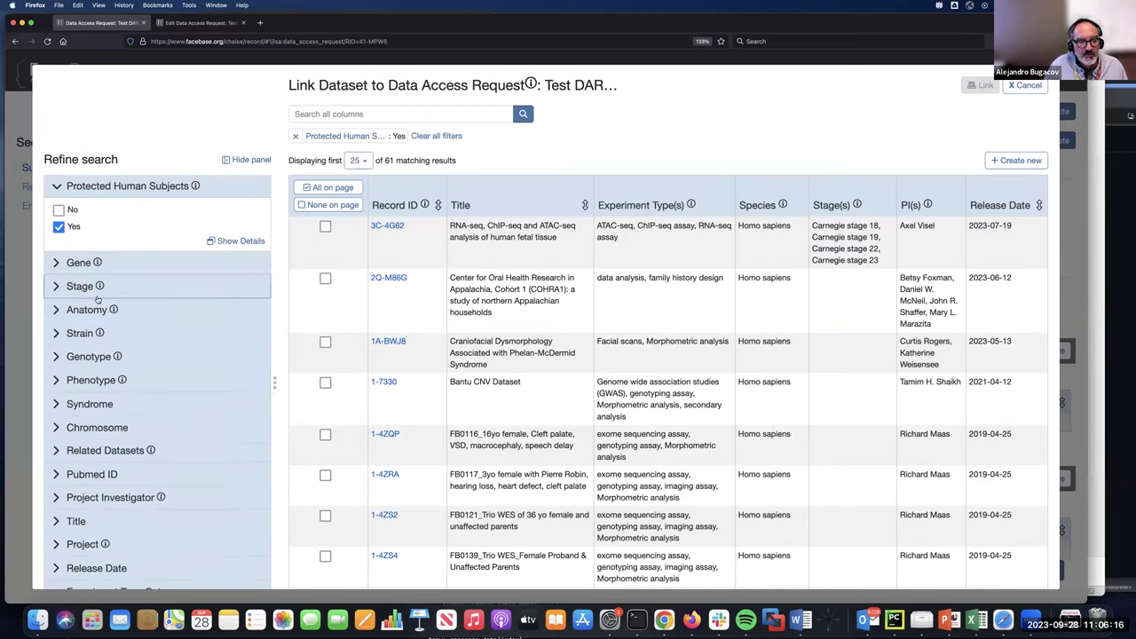
scroll(451, 299, "down", 2)
scroll(450, 299, "down", 5)
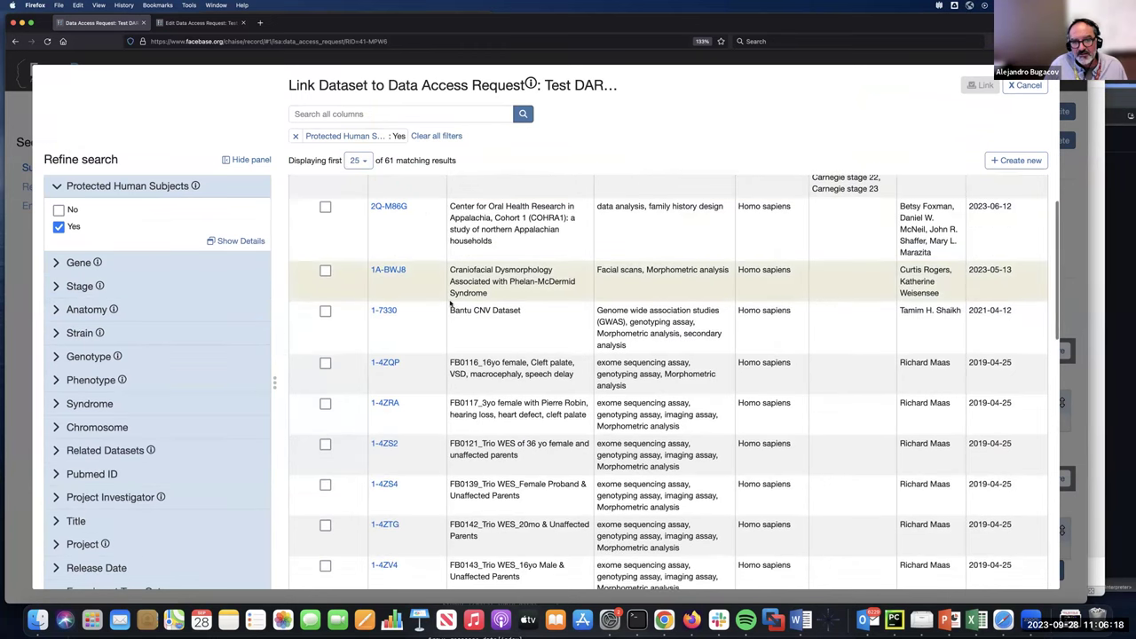
scroll(427, 299, "down", 3)
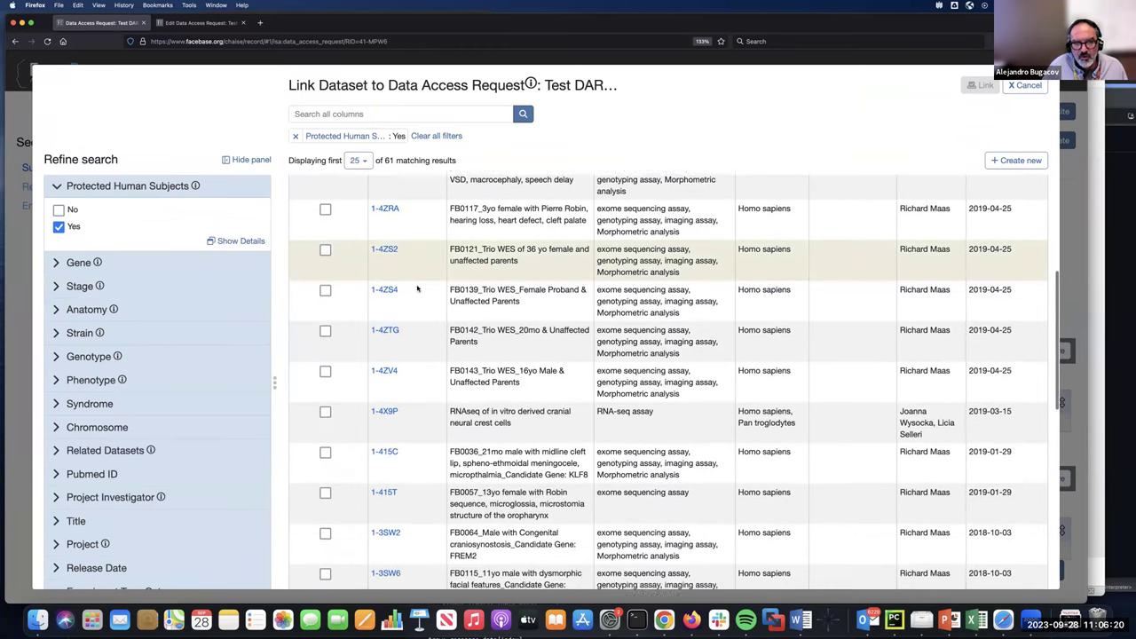
scroll(427, 299, "up", 2)
scroll(201, 279, "up", 4)
scroll(202, 280, "up", 6)
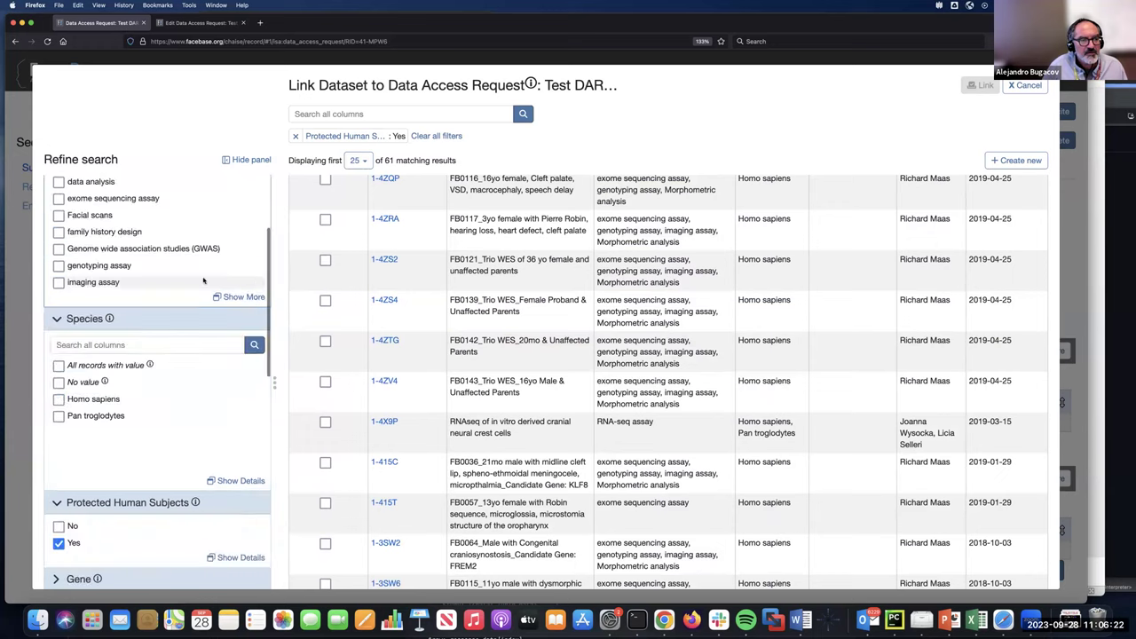
left_click(59, 352)
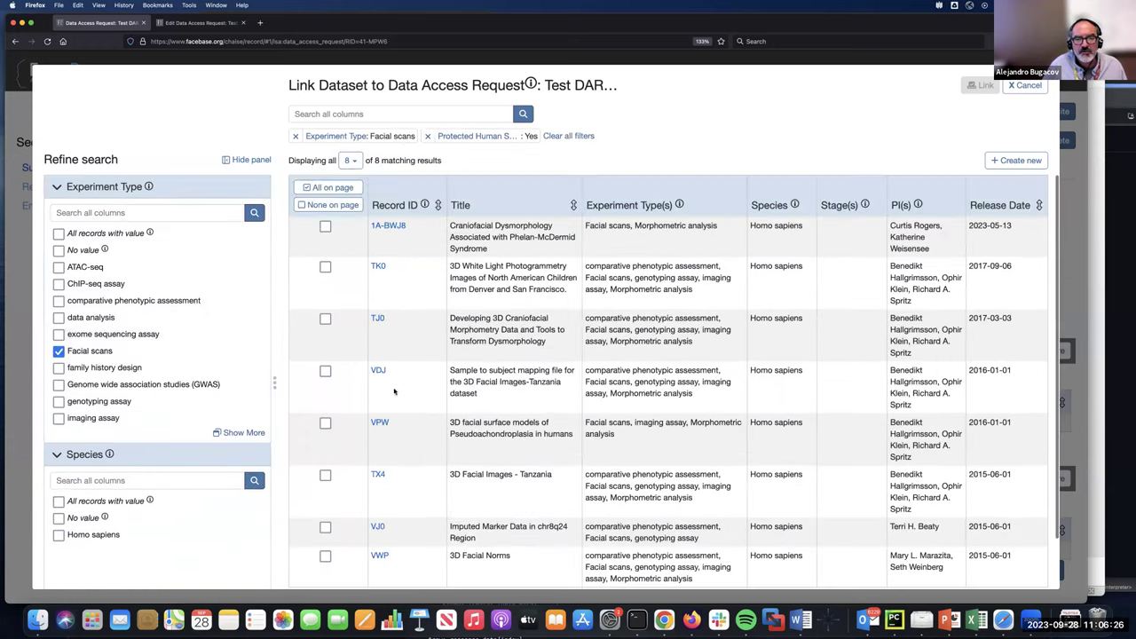
Step: Select 3D Facial Norms, Imputed Marker Data in chr8q24 Region and 3D facial surface models of Pseudoachondroplasia in humans, and link them to the request
scroll(364, 379, "down", 3)
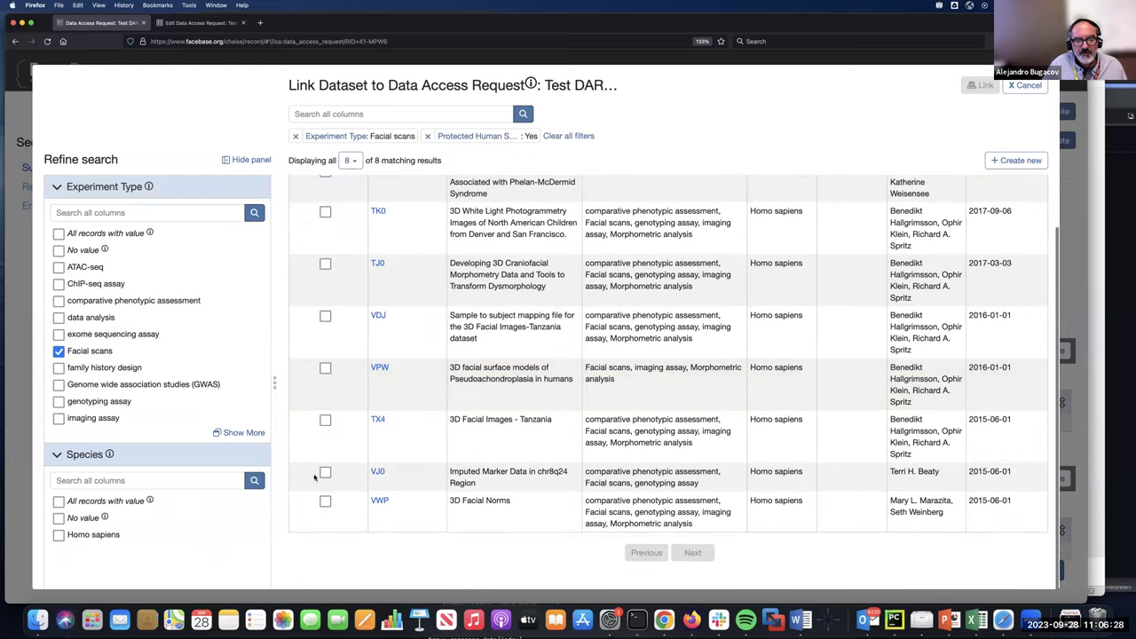
left_click(325, 500)
left_click(325, 494)
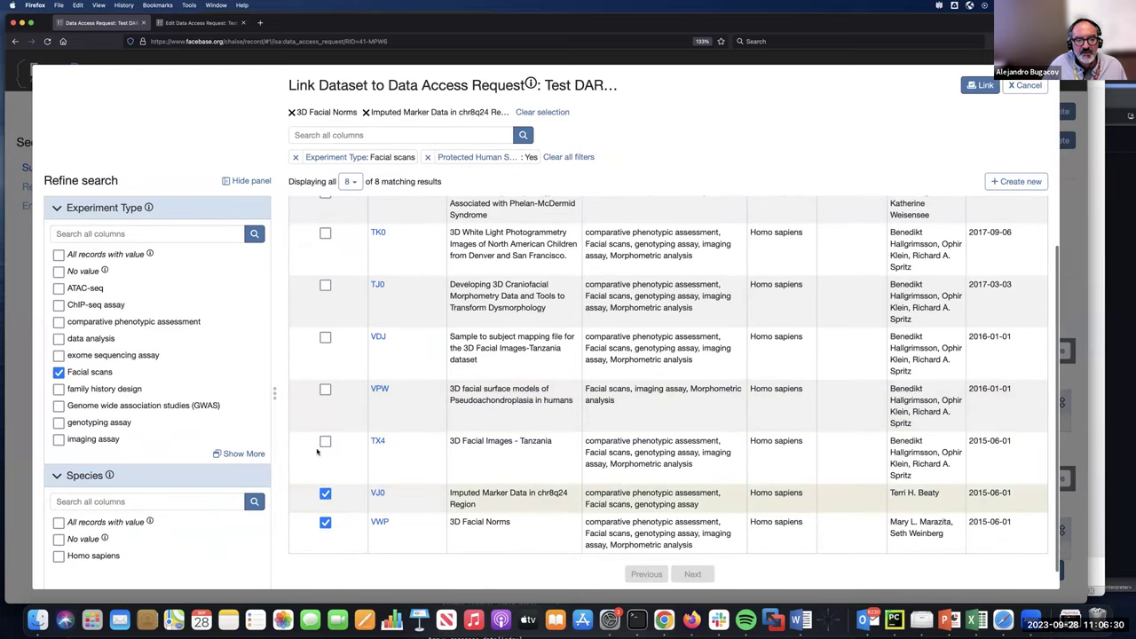
left_click(325, 391)
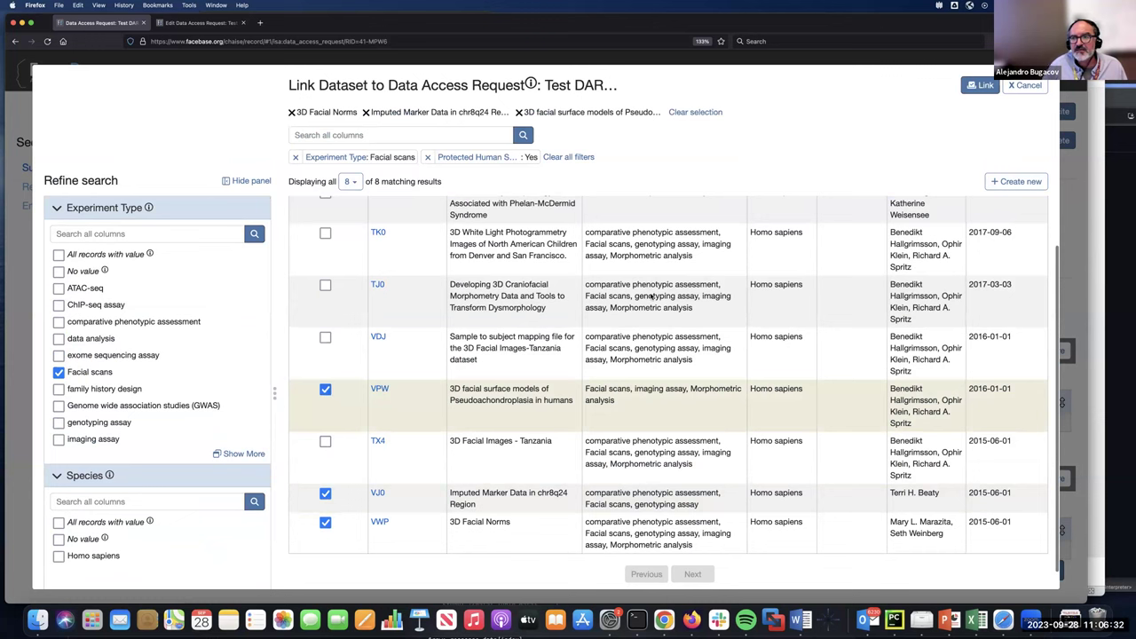
left_click(982, 86)
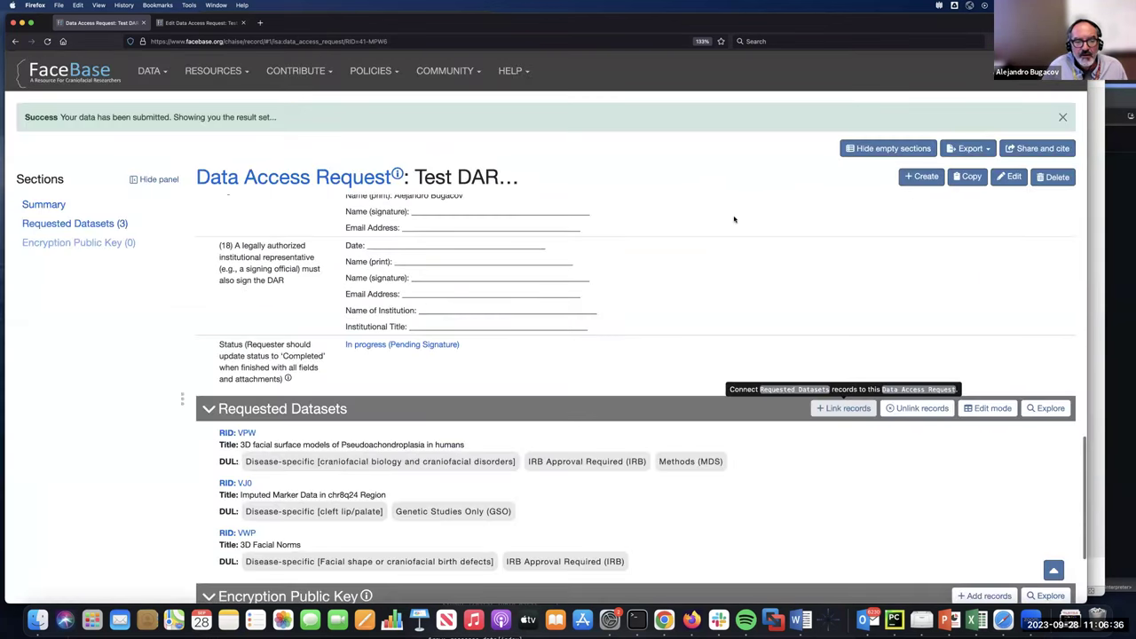
Step: Add an Encryption Public Key record to the request with the file test_facebase_public.asc and save it
scroll(734, 219, "down", 3)
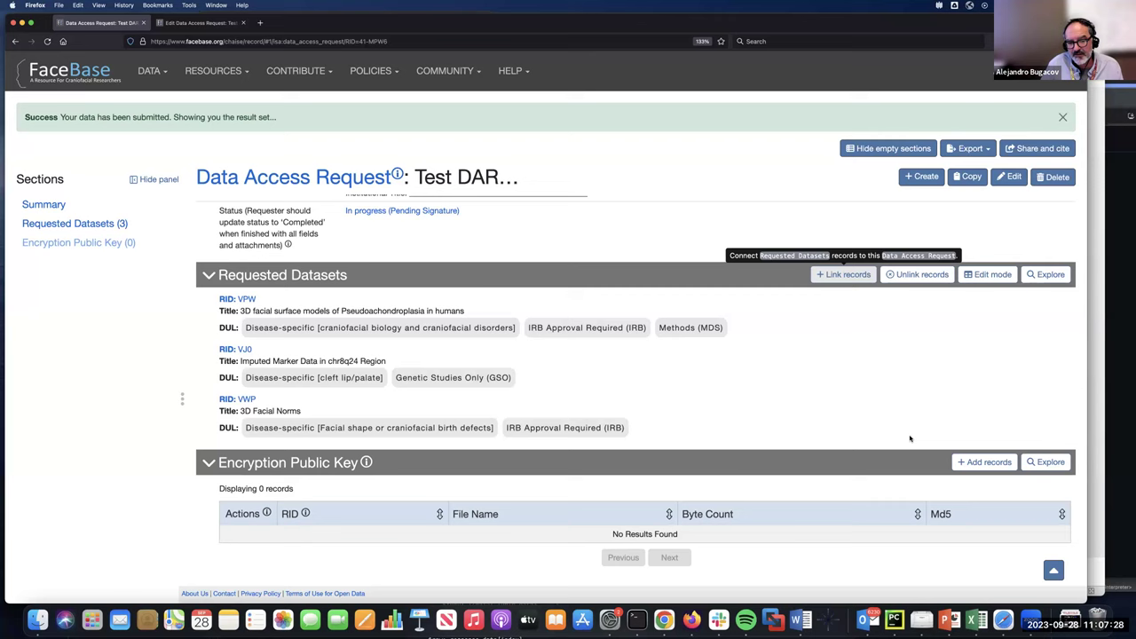
left_click(984, 461)
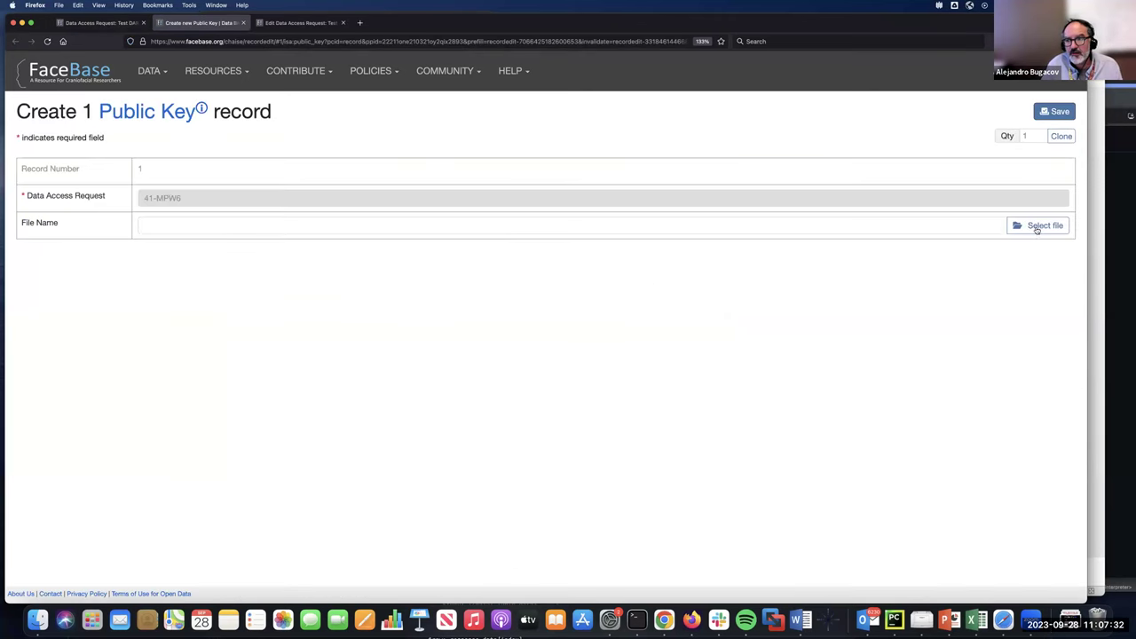
left_click(1034, 229)
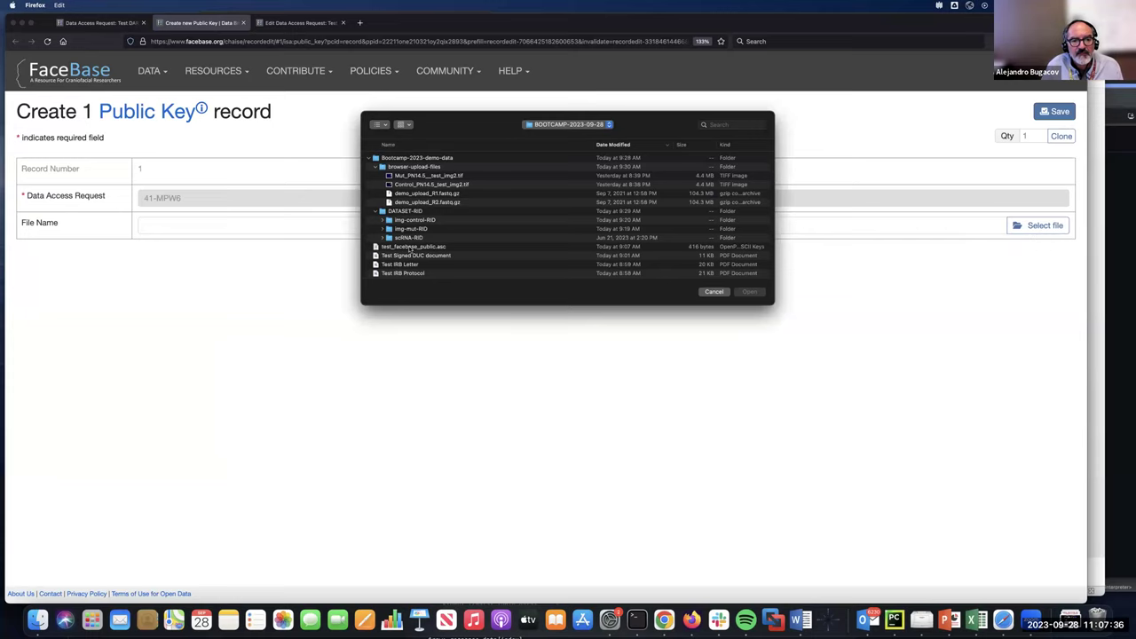
left_click(410, 247)
left_click(749, 291)
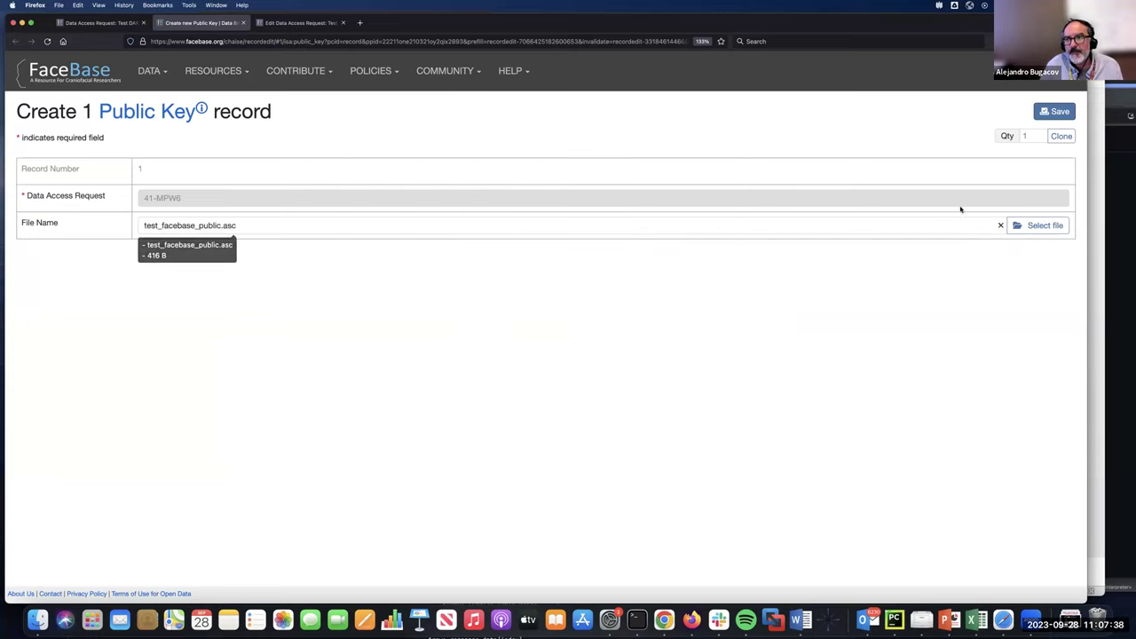
left_click(1050, 114)
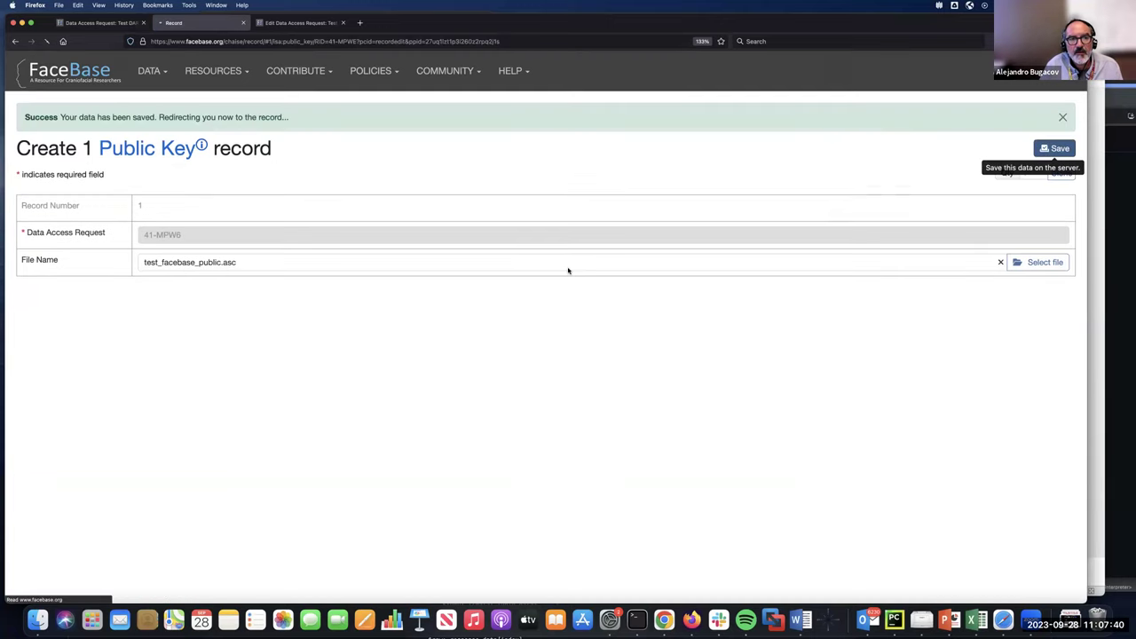
Step: Return to the Test DAR record and review its fields, attachments, signature blocks, requested datasets and public key
left_click(104, 23)
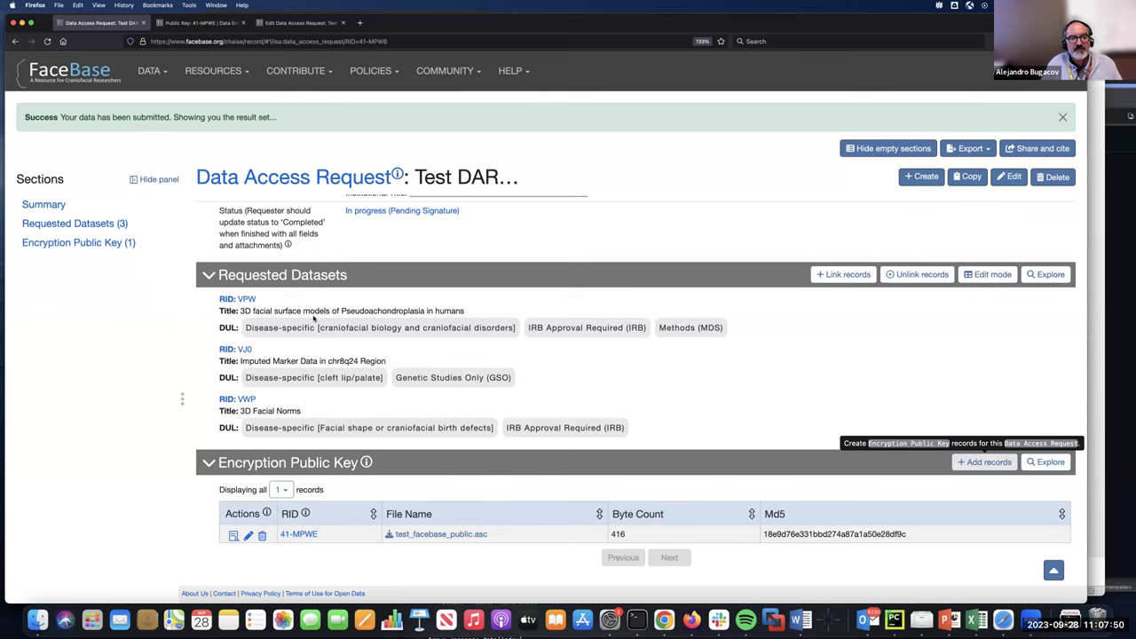
scroll(317, 322, "up", 10)
scroll(189, 278, "up", 5)
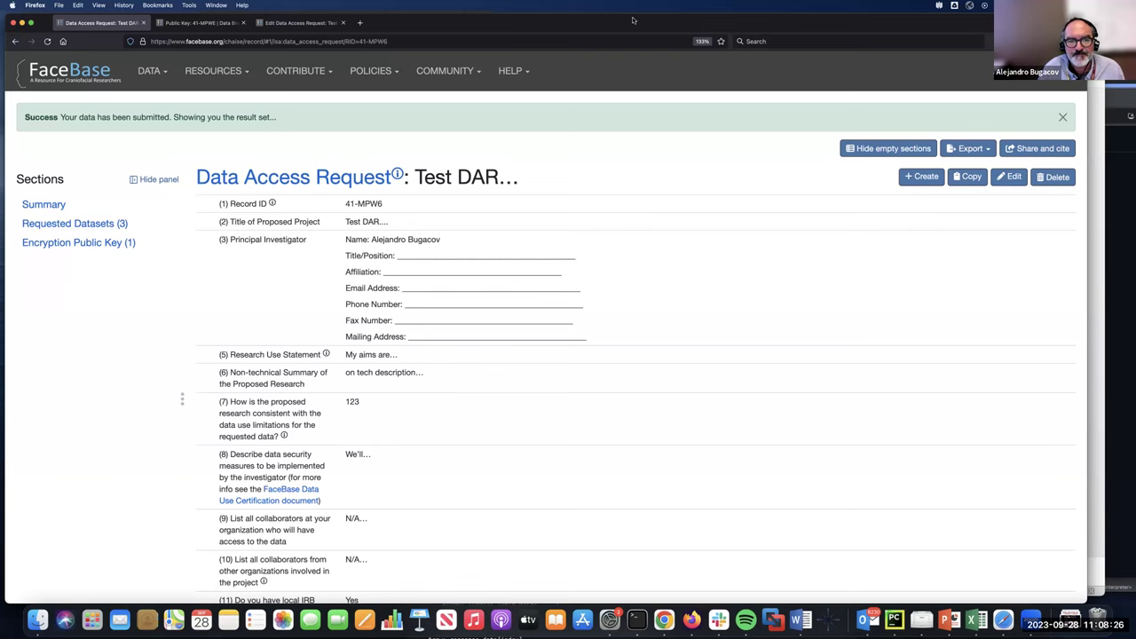
scroll(600, 255, "down", 6)
scroll(600, 254, "down", 5)
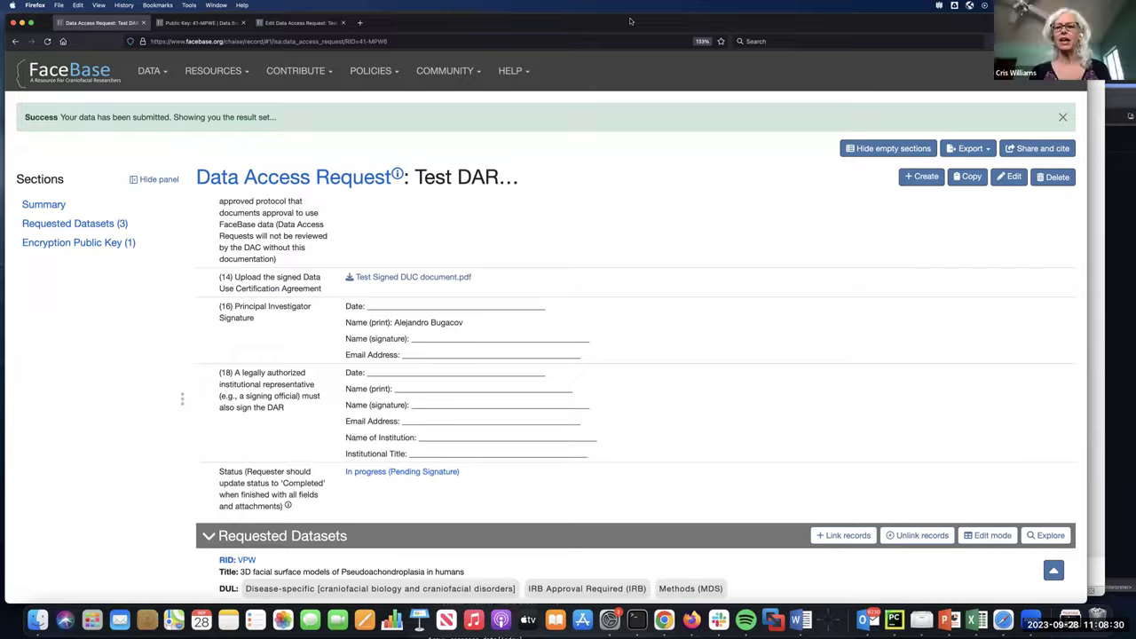